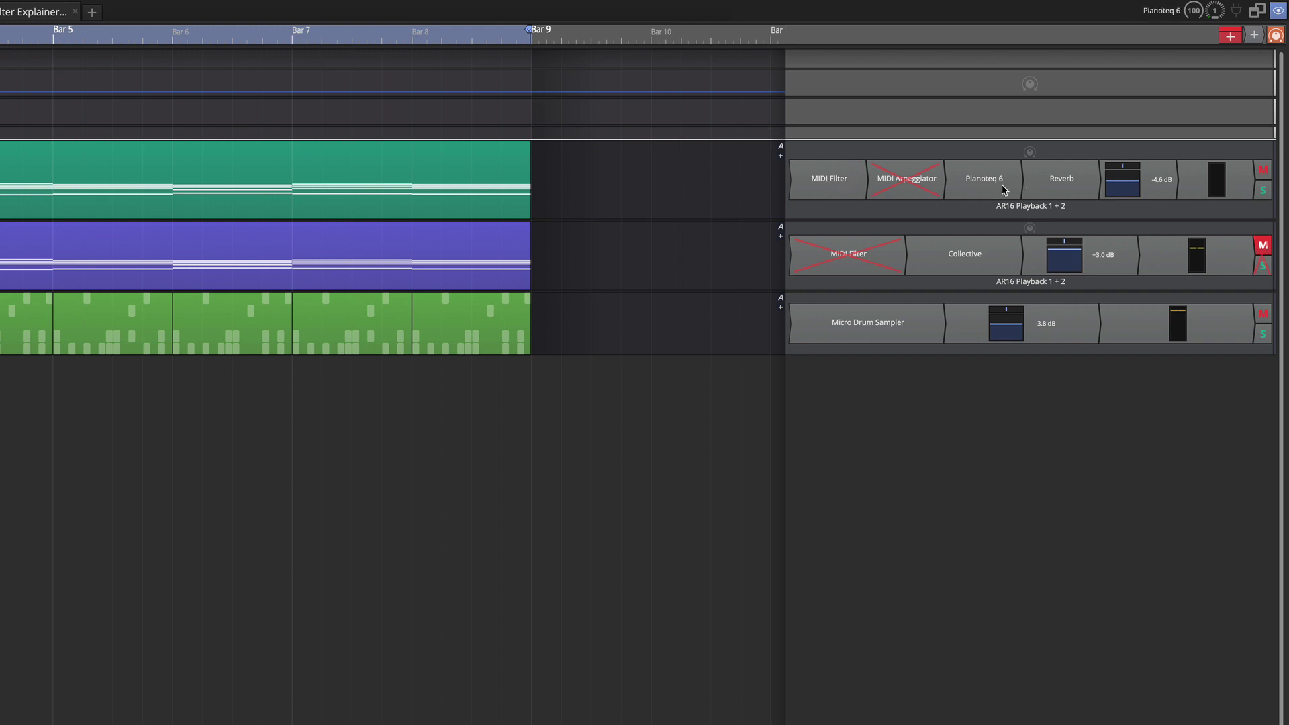
- Open the Piano track's MIDI Filter window showing its upper-keyboard pass range
double_click(819, 183)
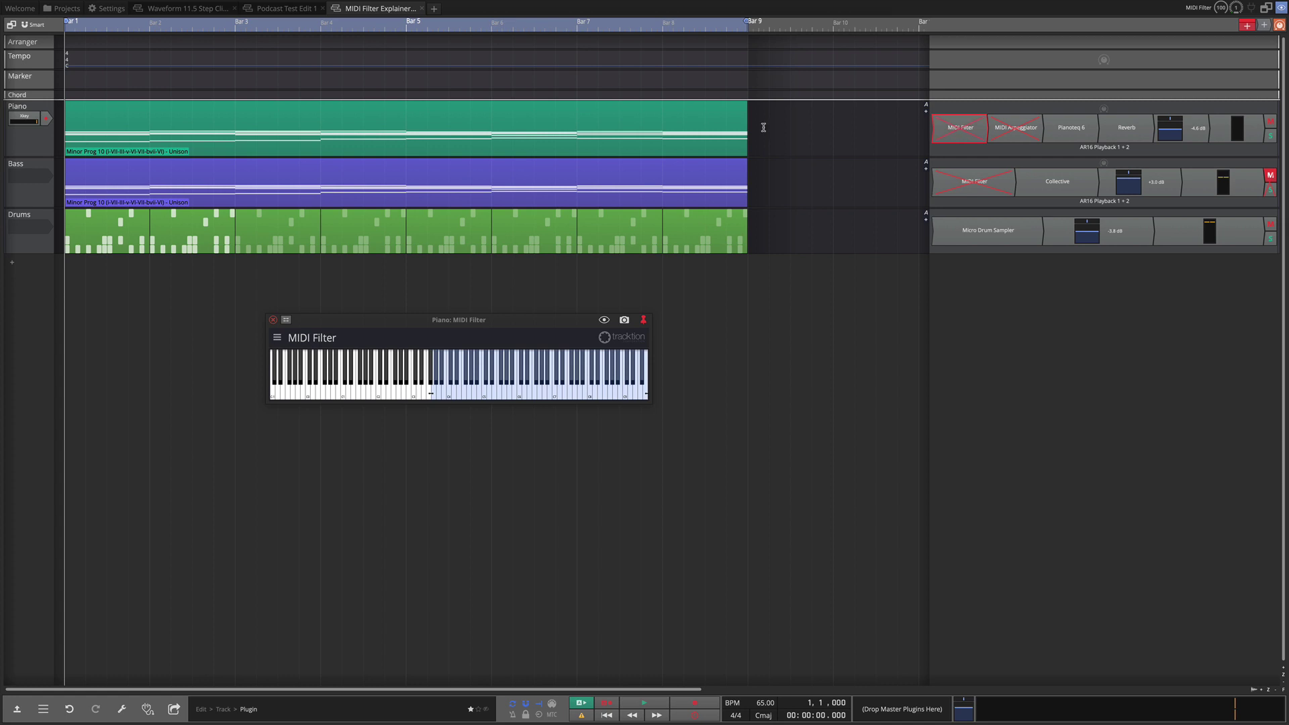
mouse_move(516, 119)
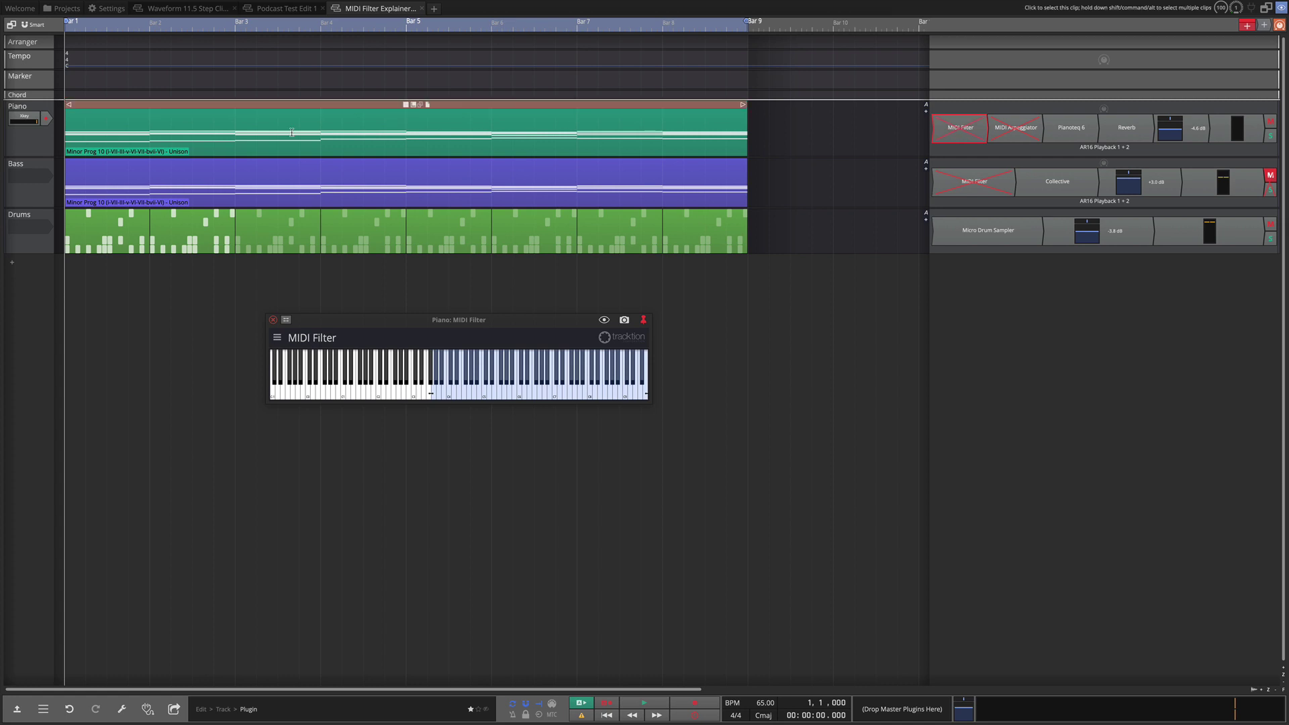
mouse_move(109, 254)
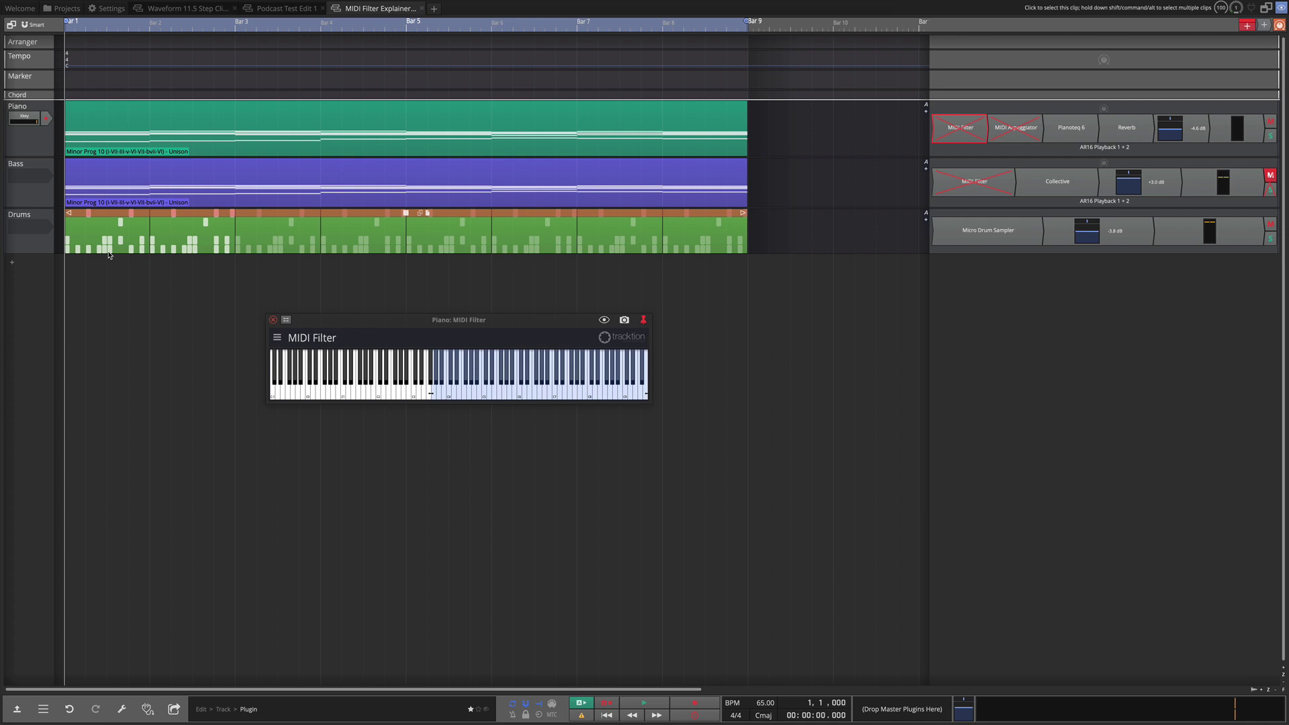
key("space")
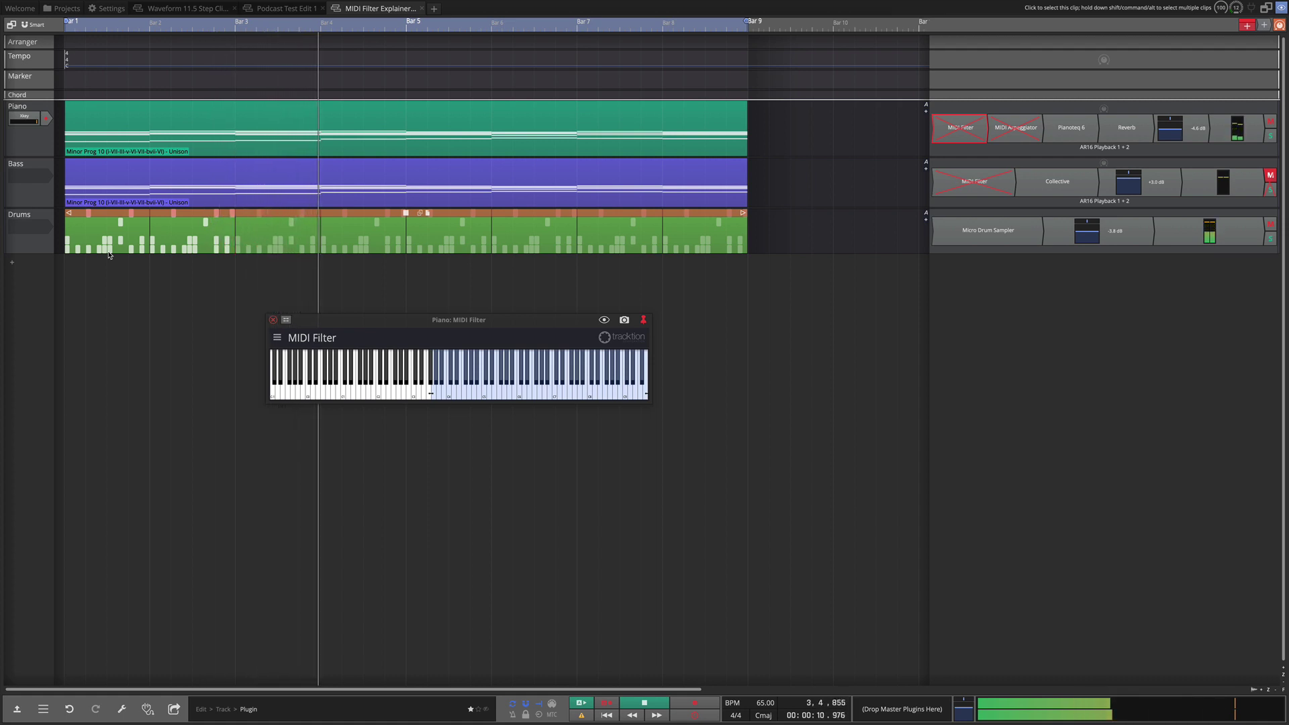
key("space")
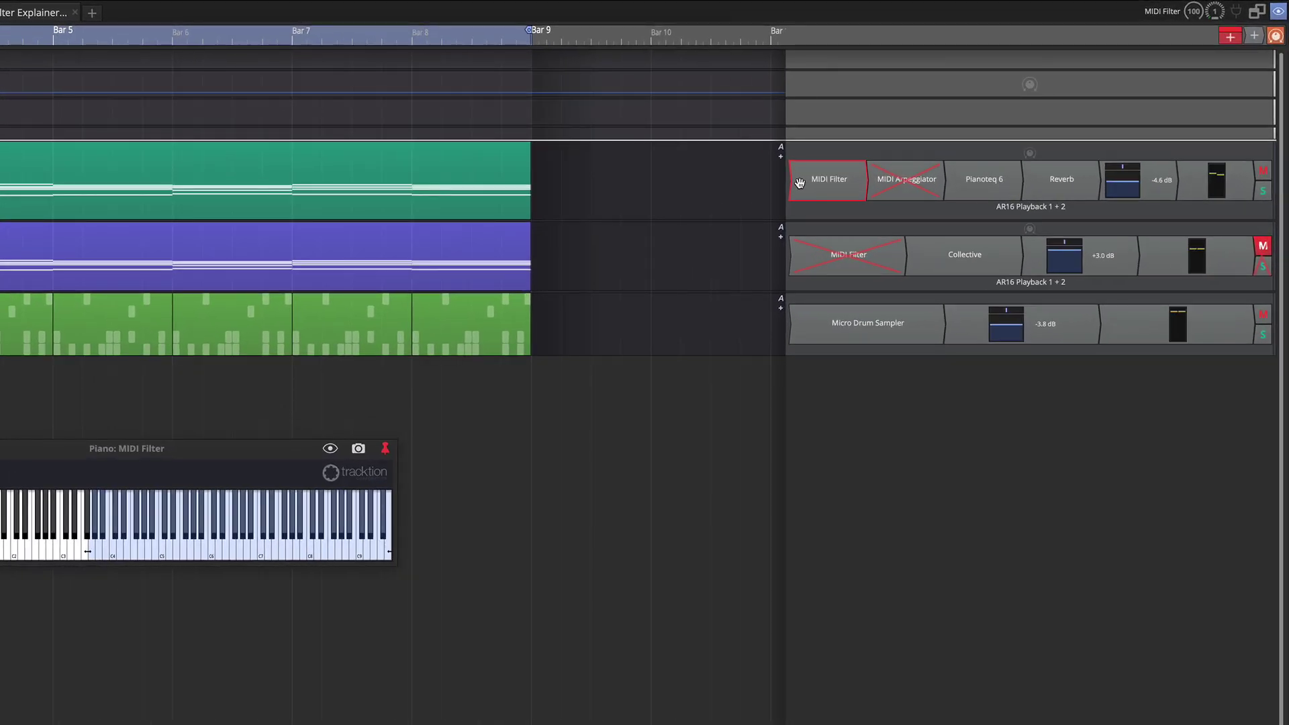
- Insert a Waveform Utility MIDI Filter to the left of the Piano track's existing MIDI Filter
right_click(799, 183)
left_click(826, 233)
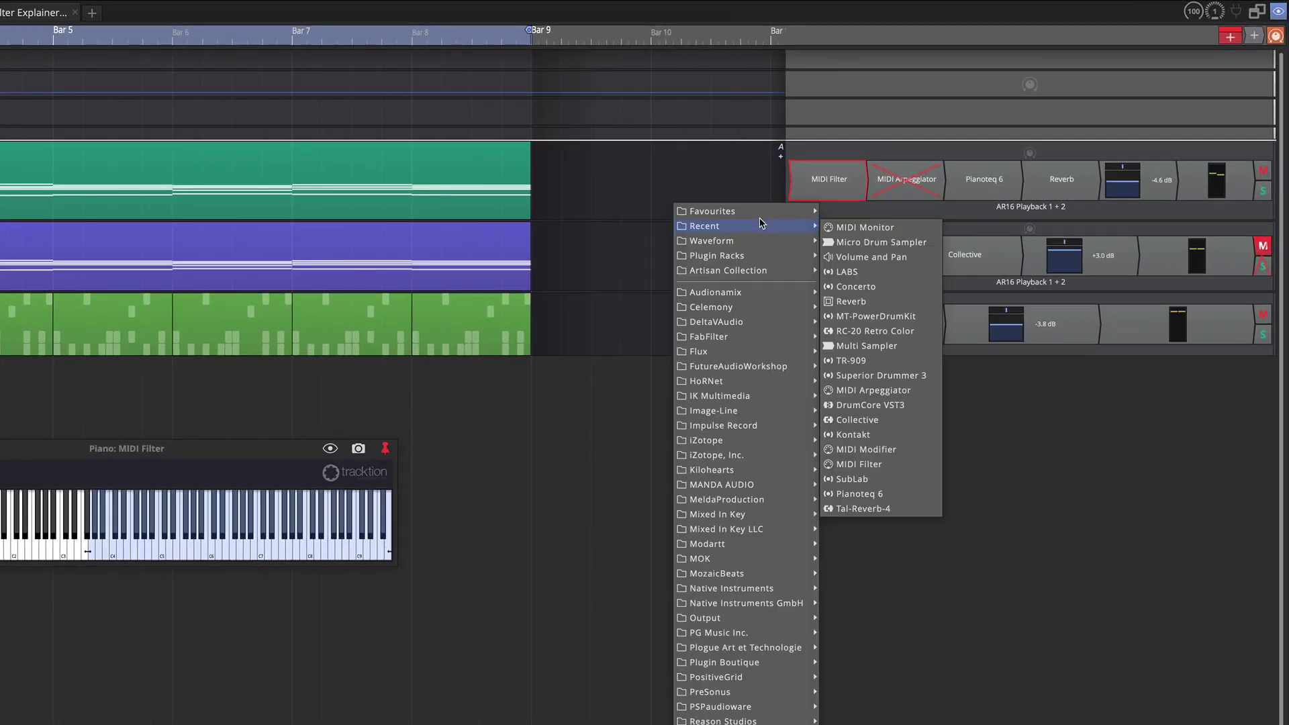
mouse_move(737, 246)
mouse_move(866, 274)
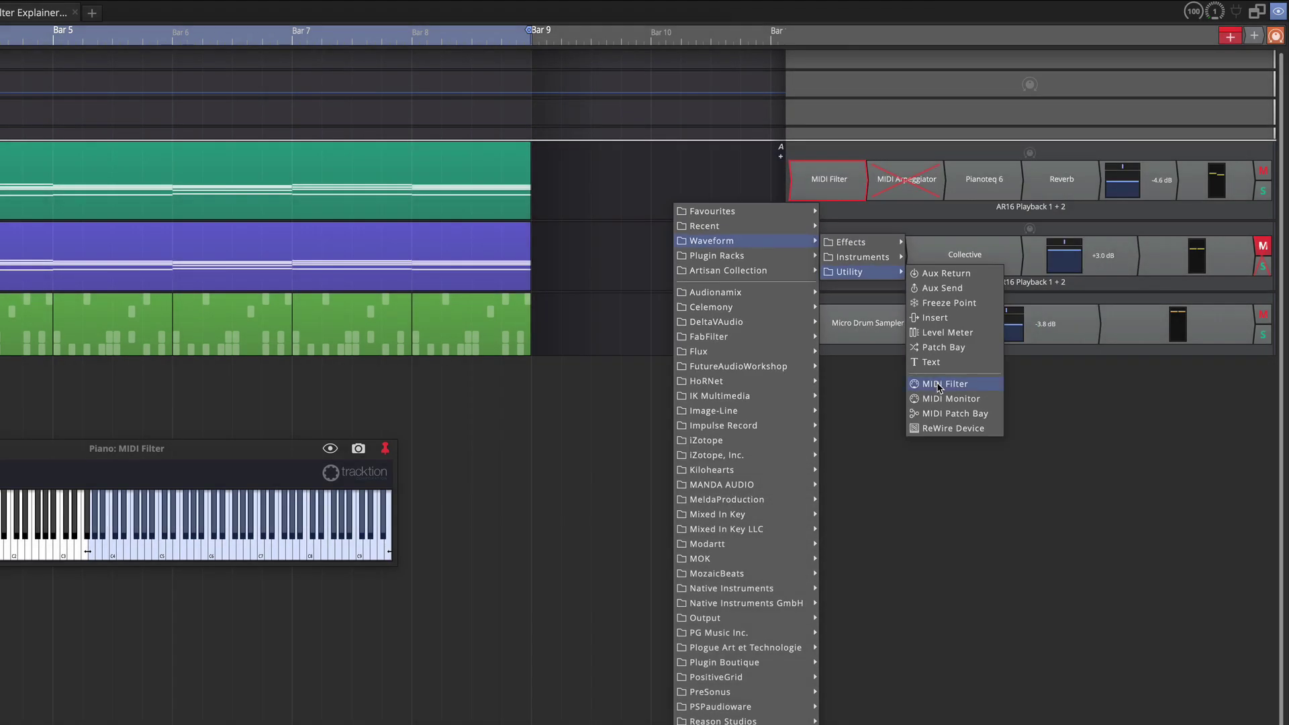
left_click(943, 535)
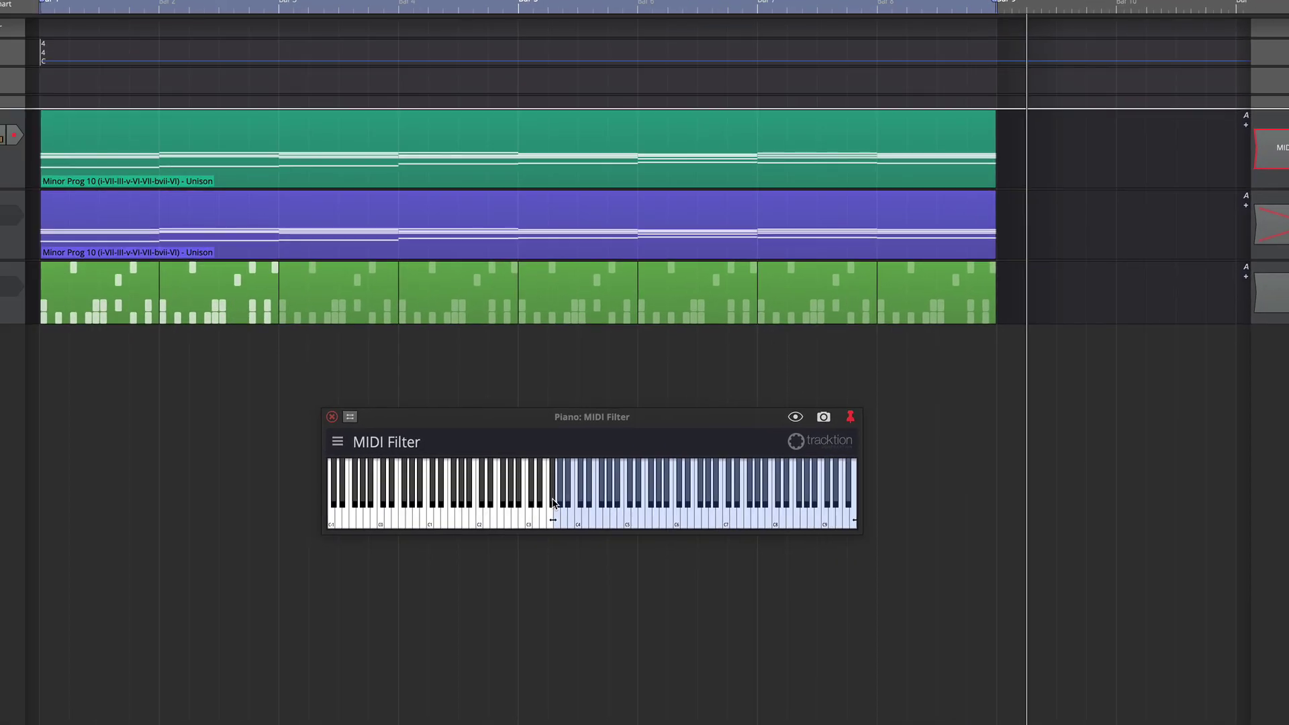
- Widen the new MIDI Filter's range down to C-1, then set its lowest passed note to C2
left_click_drag(553, 523, 312, 522)
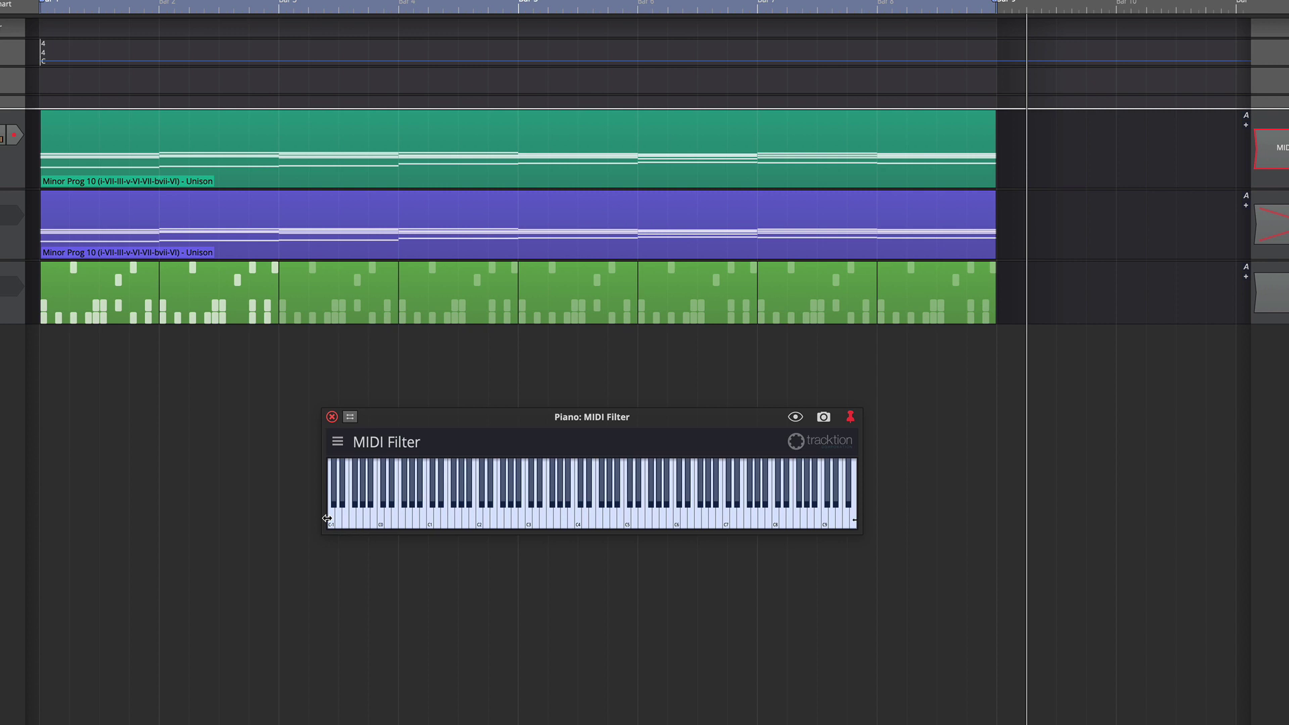
left_click_drag(327, 518, 476, 518)
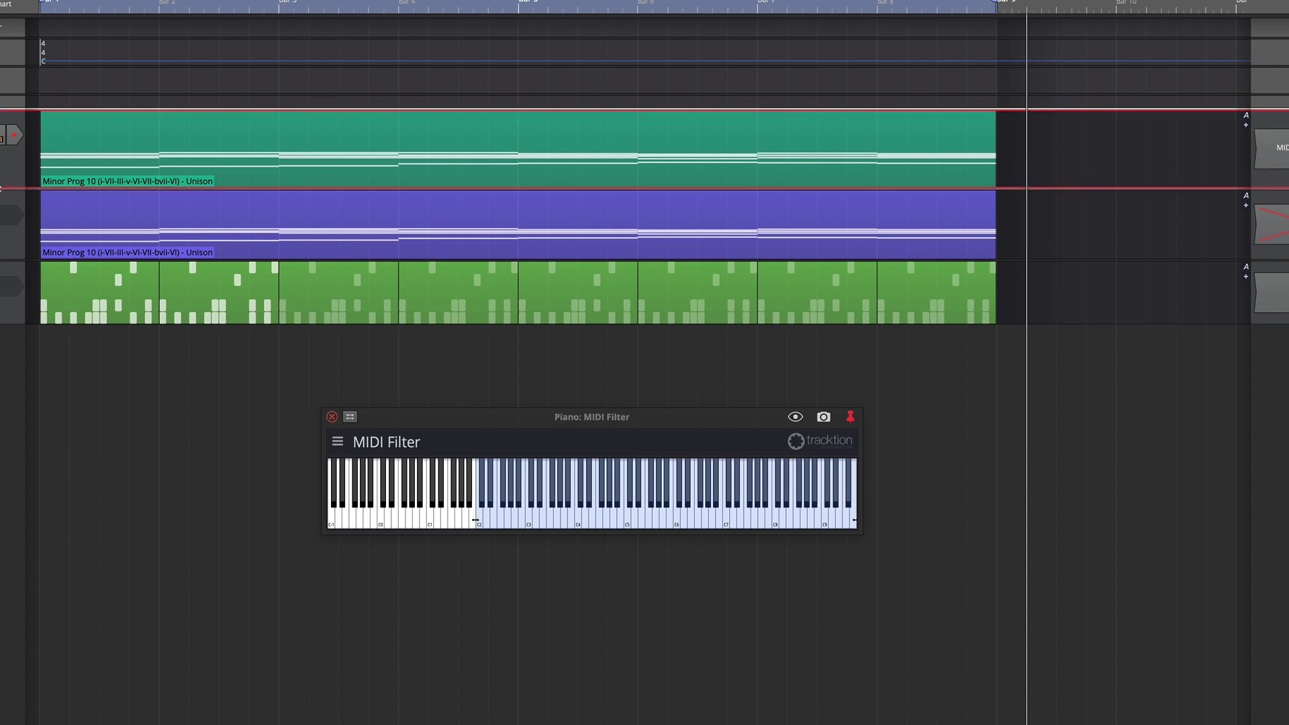
- Enlarge the Piano track to show its notes and play its chord clip
left_click_drag(4, 188, 8, 291)
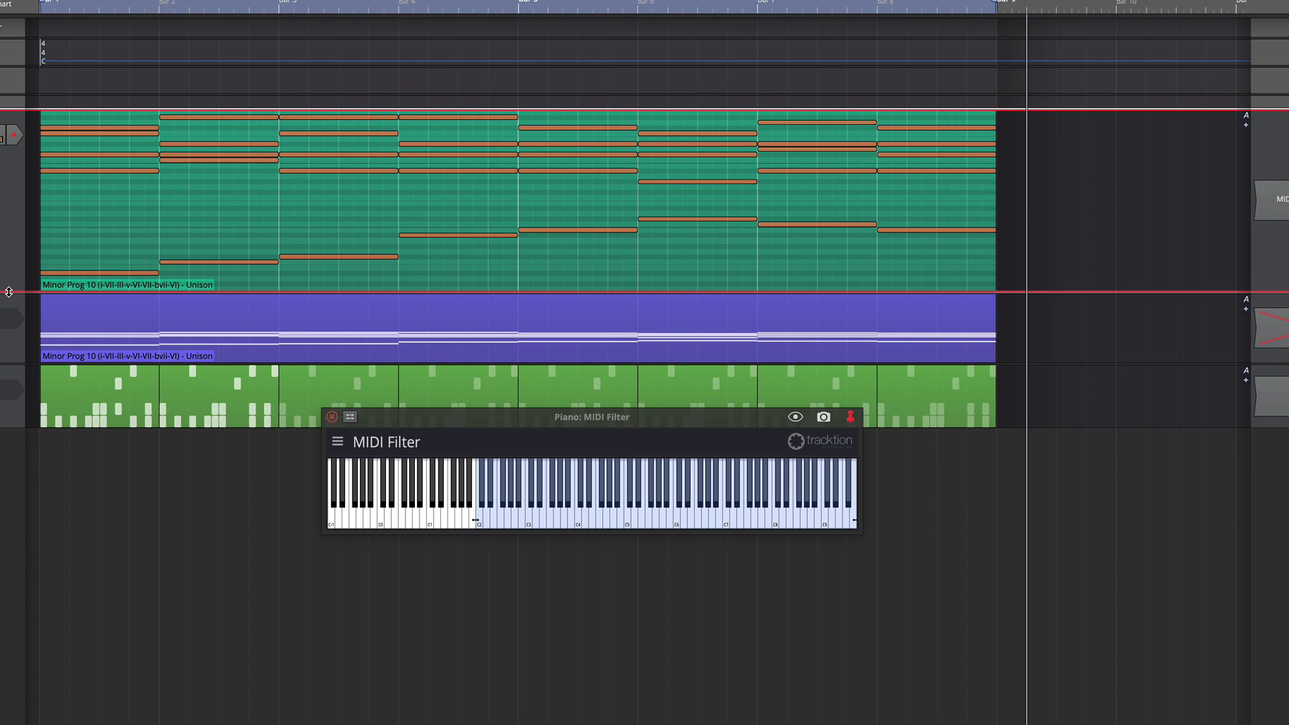
left_click(42, 170)
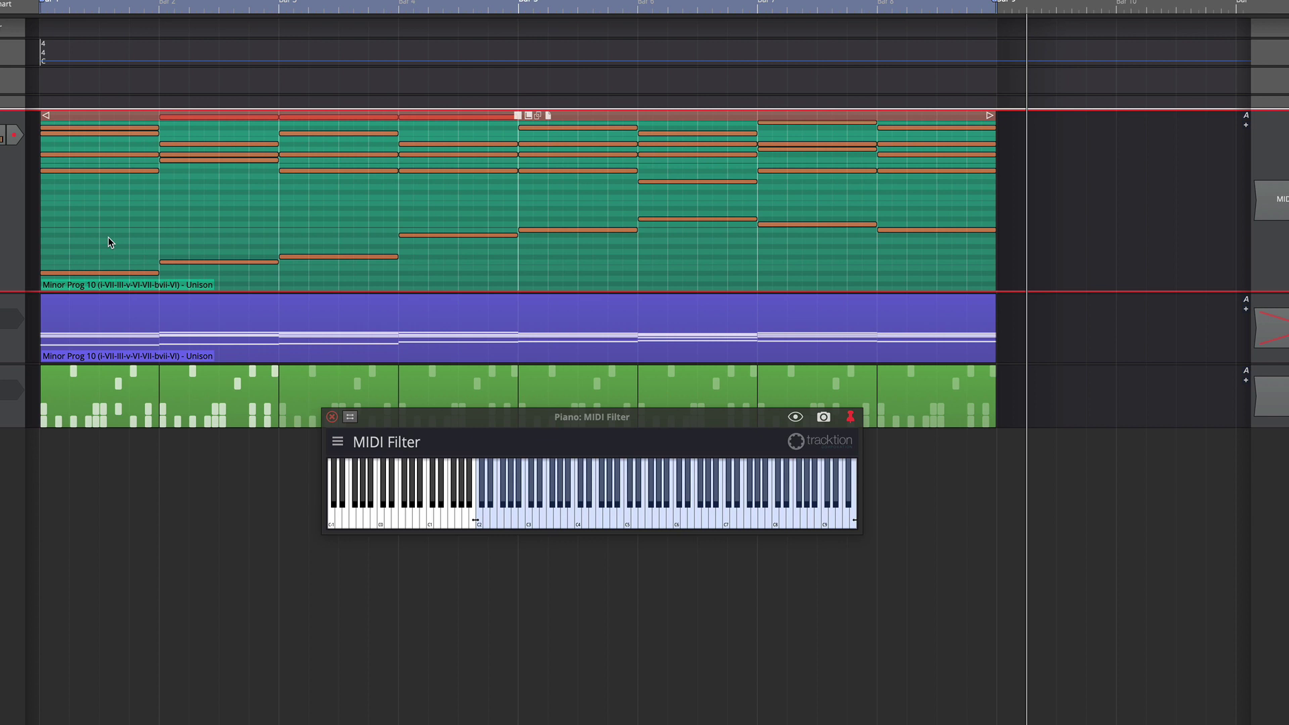
key("space")
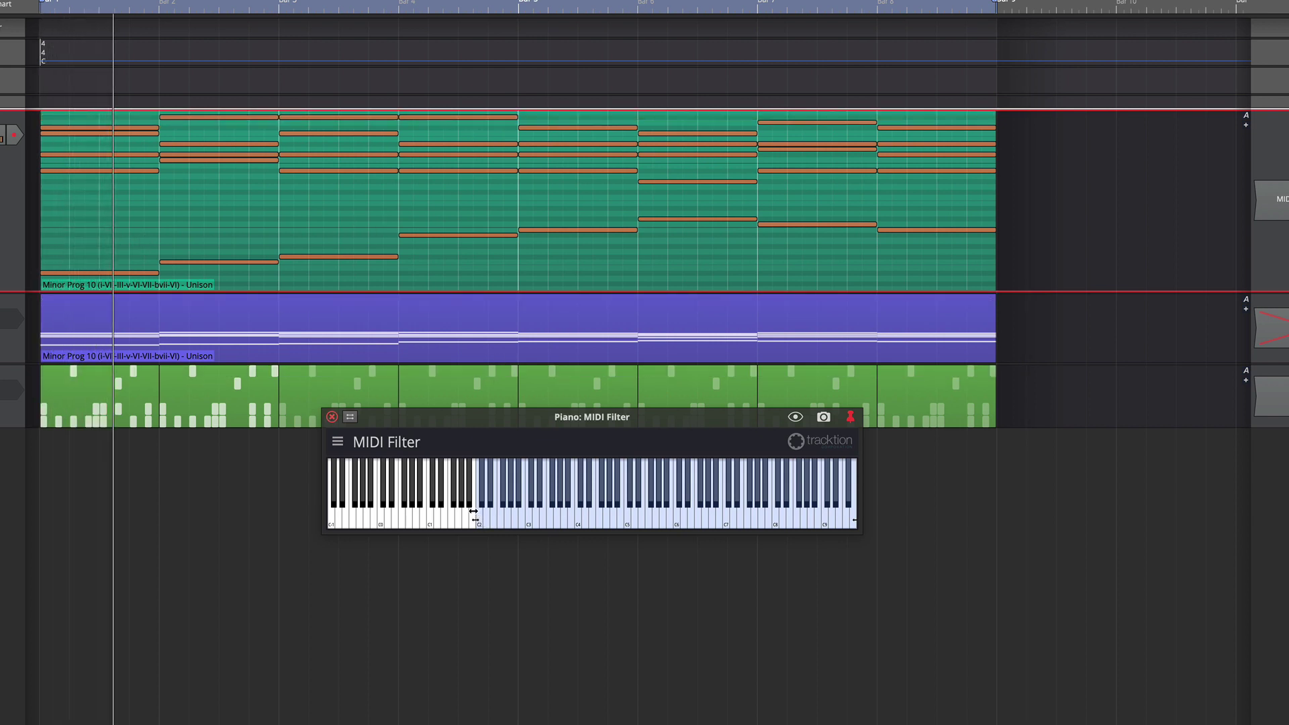
- Raise the filter's lowest passed note to roughly D3 while listening, stopping playback
left_click_drag(477, 521, 540, 511)
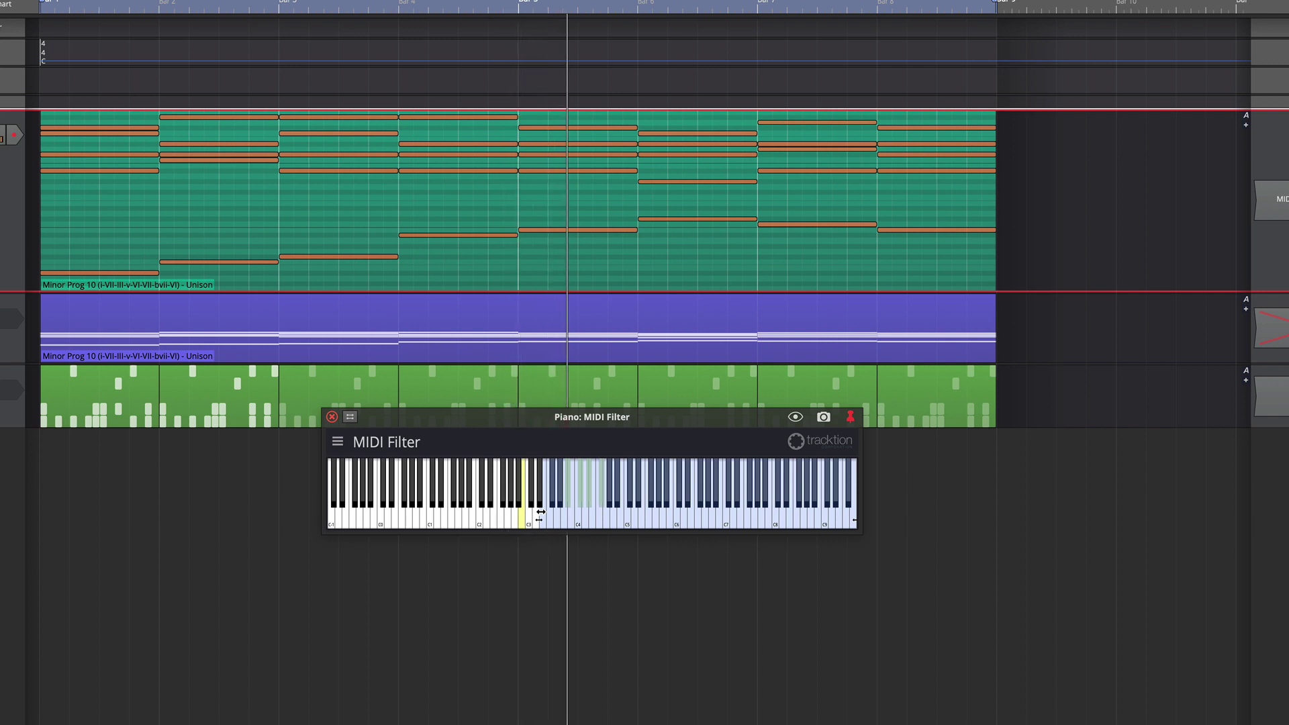
left_click_drag(540, 512, 546, 515)
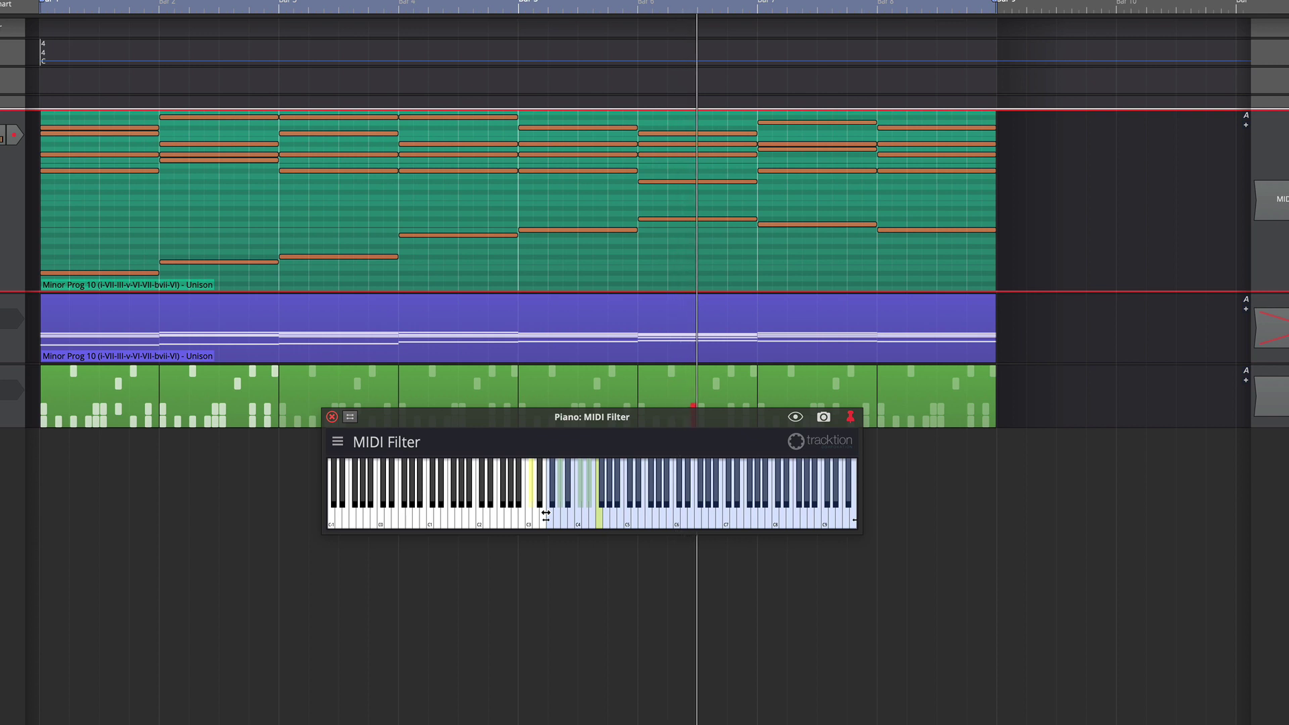
key("space")
left_click_drag(546, 514, 553, 517)
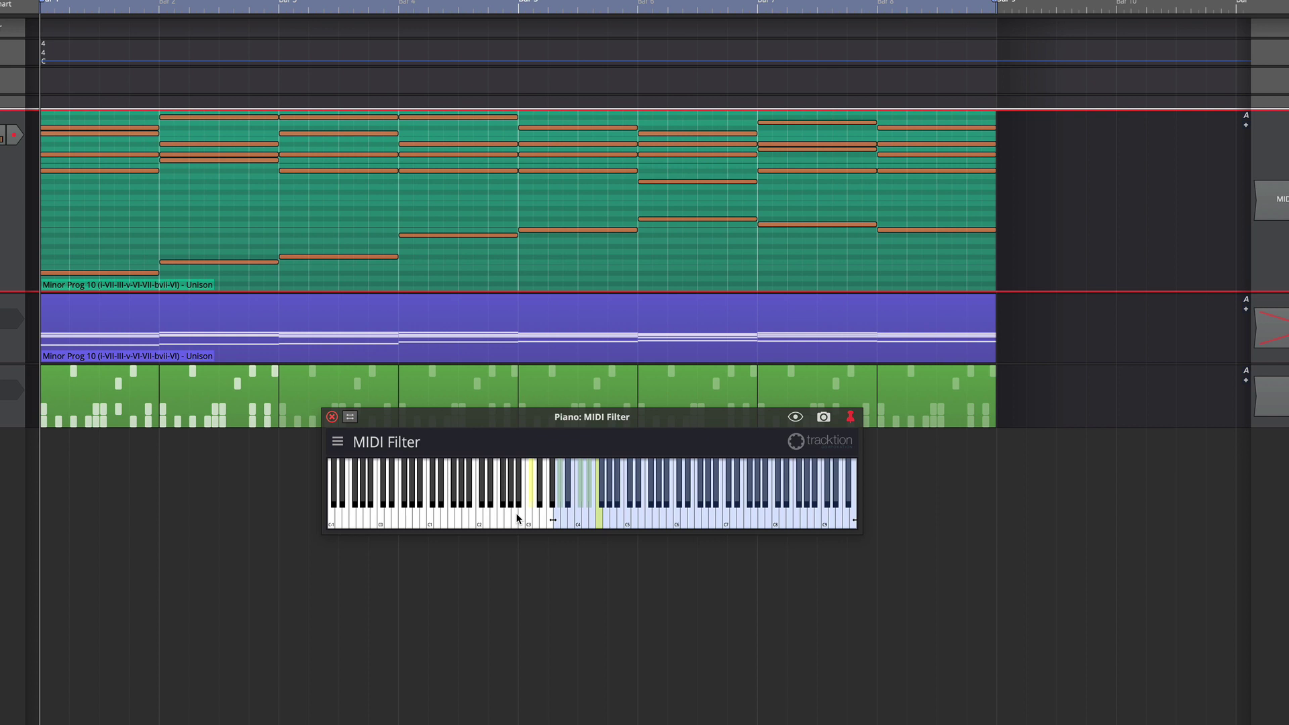
- Delete the Bass clip, copy the Piano chord clip onto the Bass track, and enlarge it
left_click(544, 324)
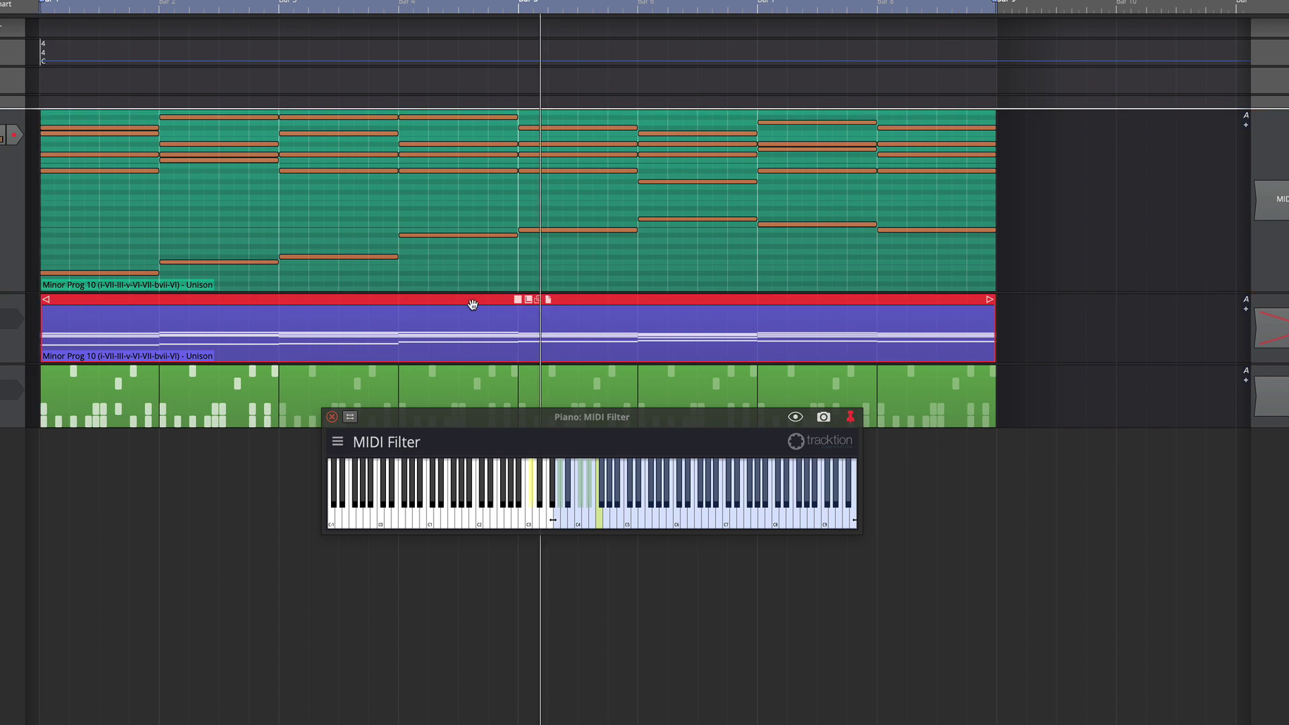
key("Delete")
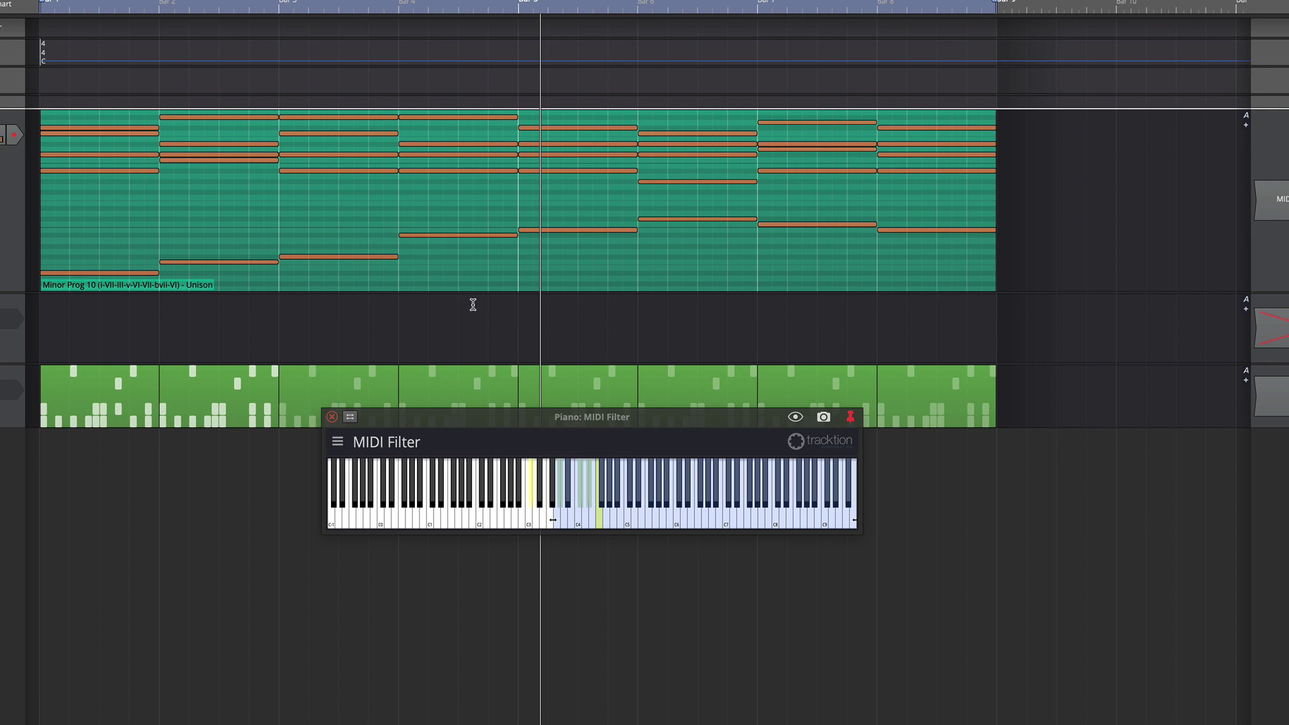
left_click(431, 173)
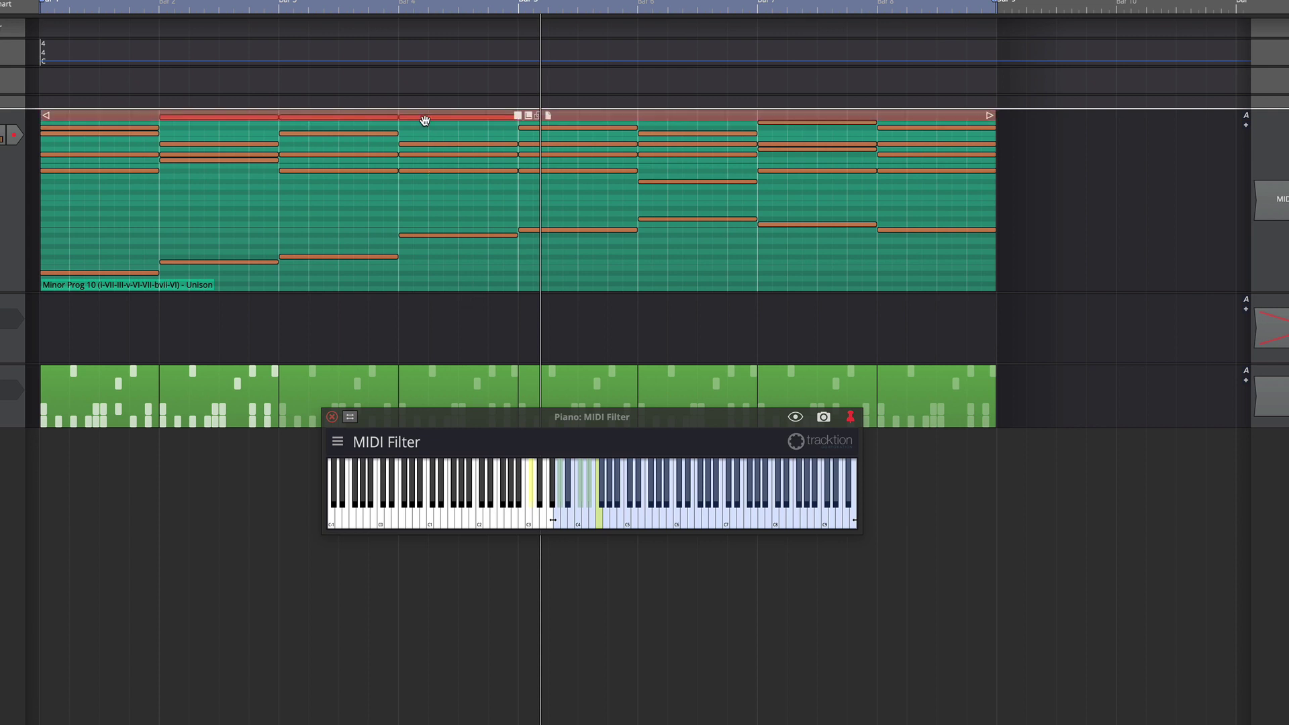
double_click(423, 114)
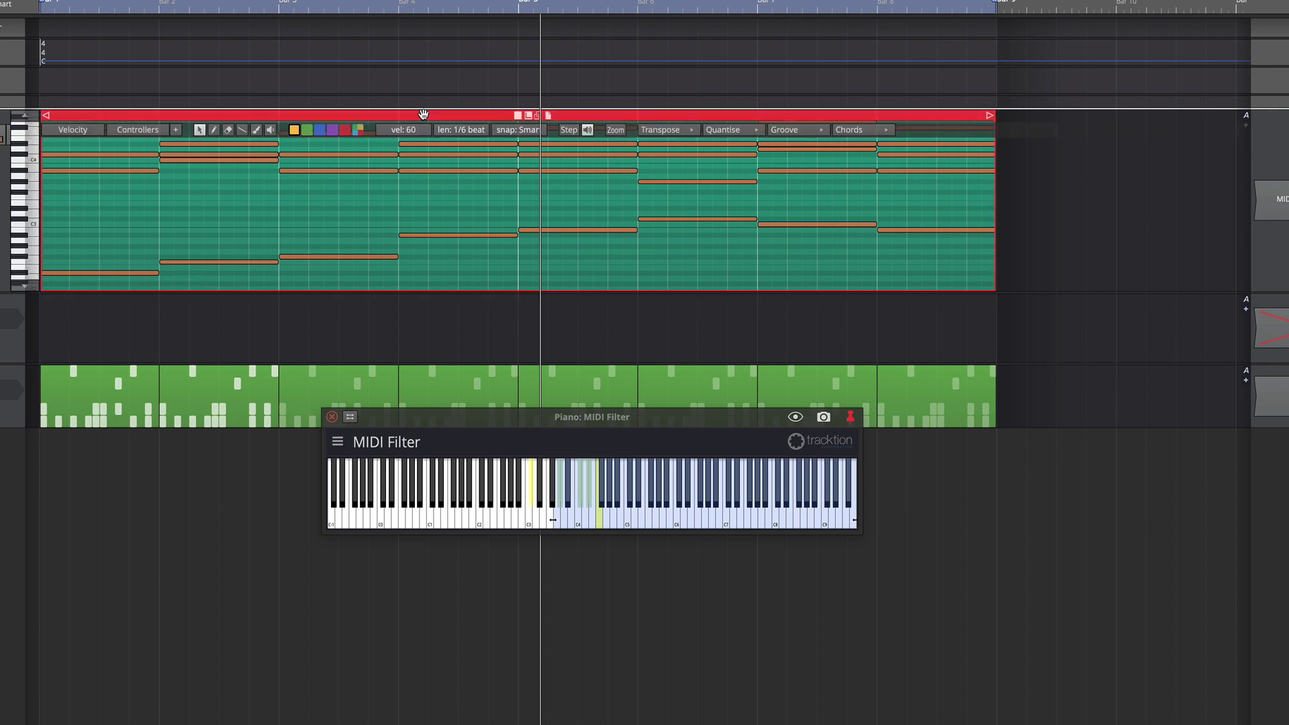
left_click_drag(423, 114, 419, 343)
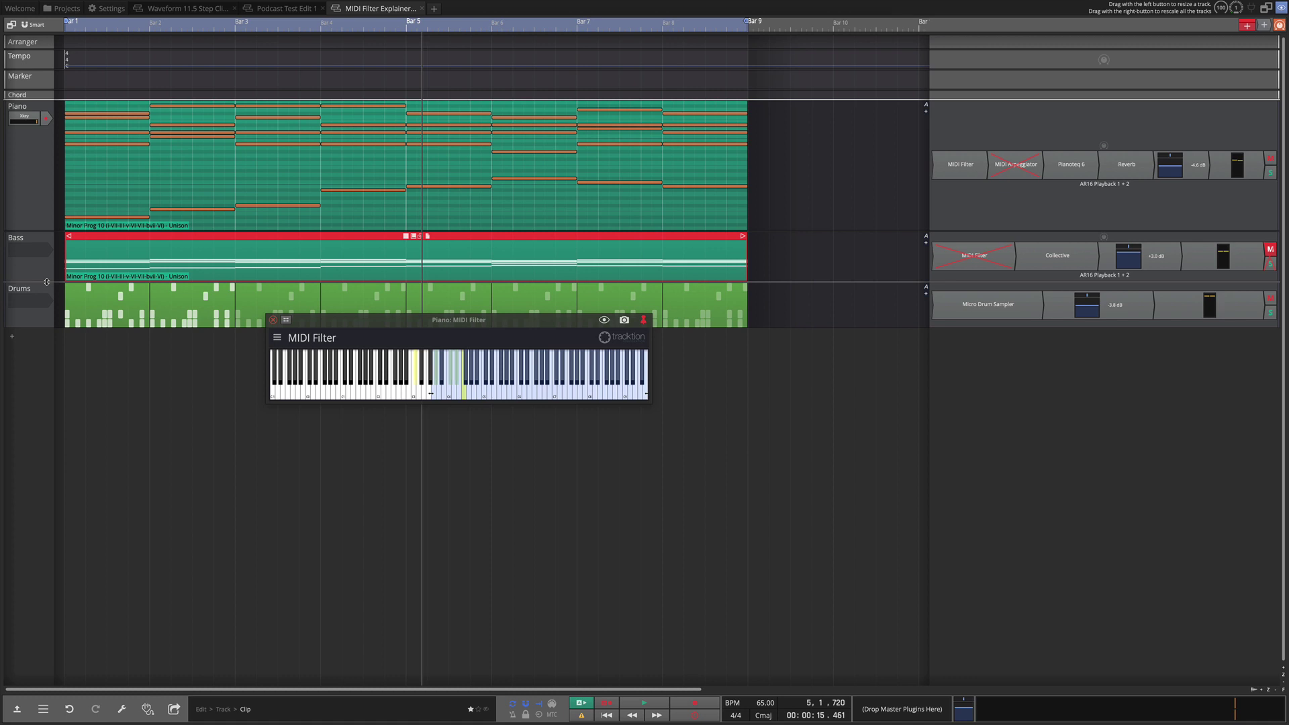
left_click_drag(46, 282, 46, 373)
- Close the Piano filter window, collapse the Bass note editor, and open the Bass MIDI Filter
left_click(276, 319)
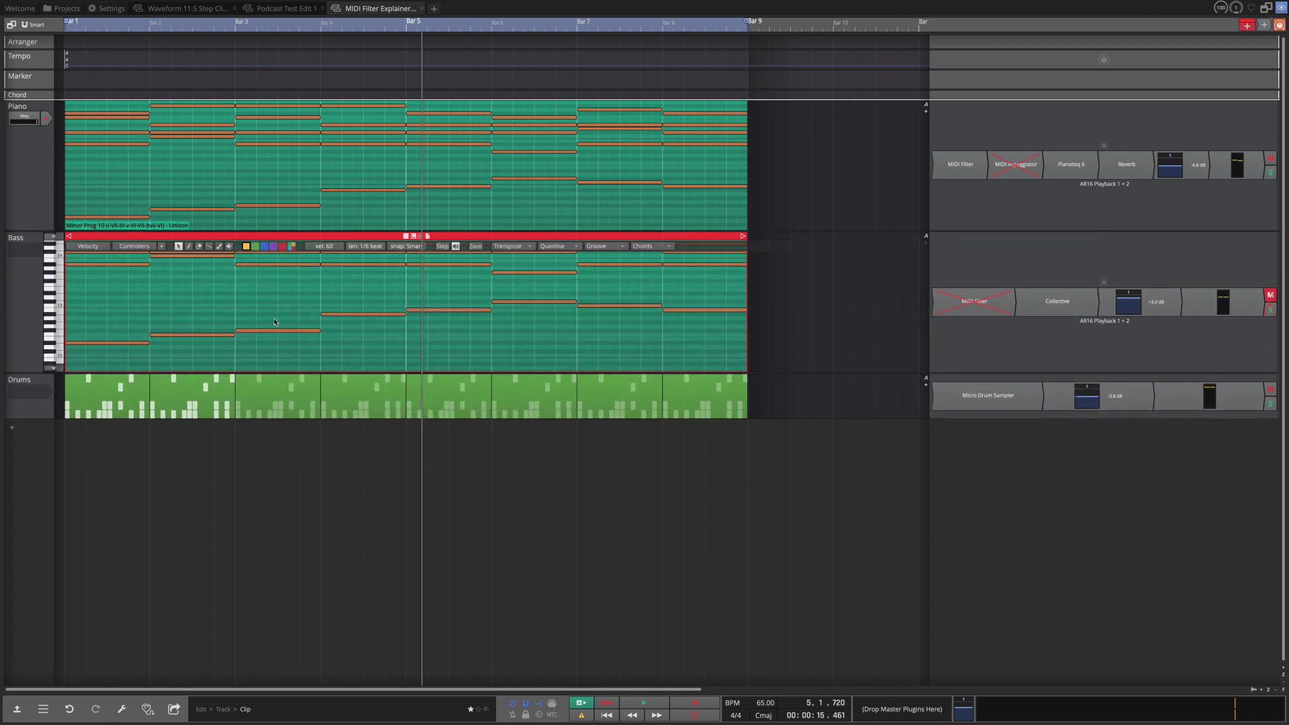
double_click(42, 377)
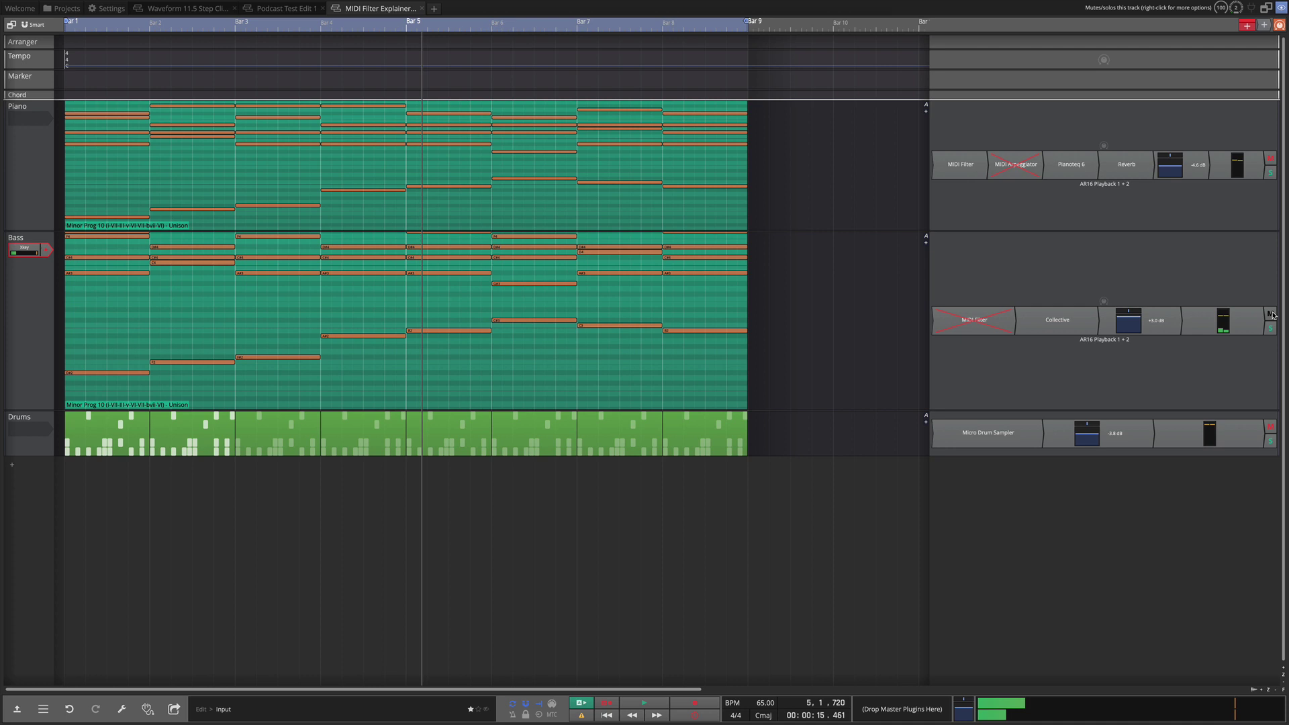
double_click(980, 323)
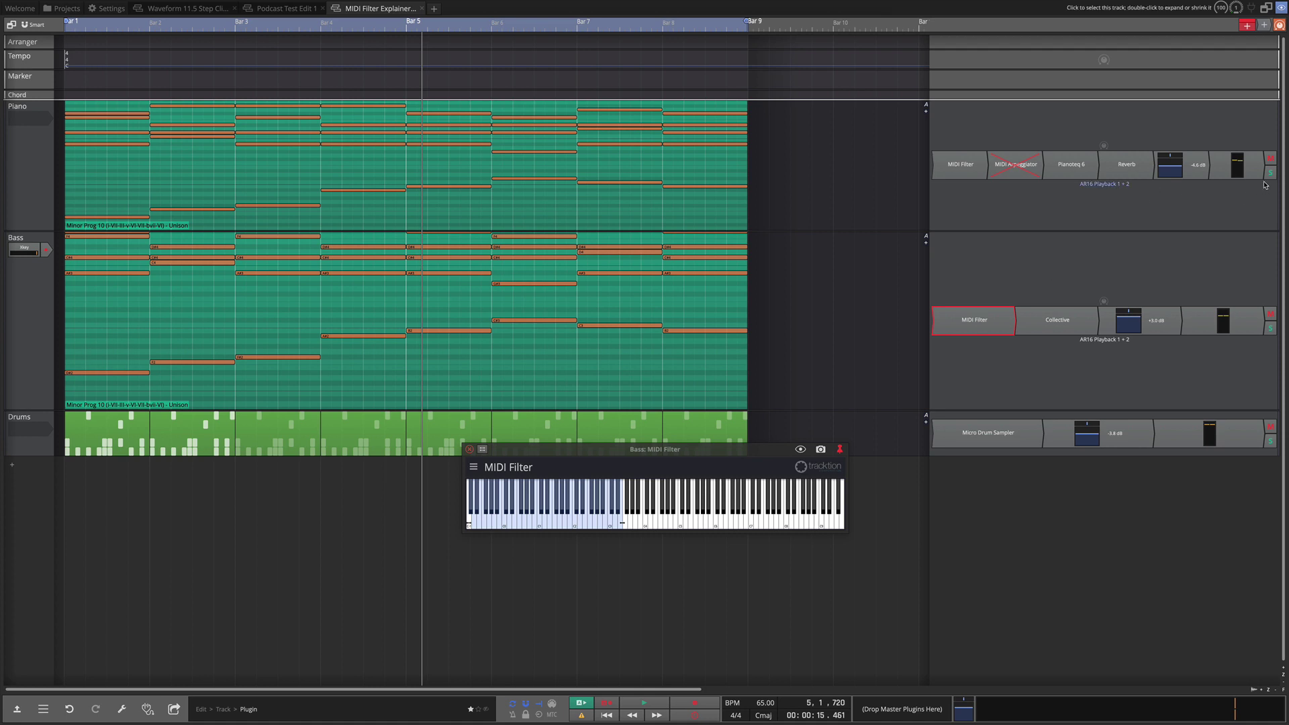
- Mute the Piano track and, while playing, set the Bass MIDI Filter range to about C0–C3
left_click(1270, 159)
left_click(535, 348)
key("space")
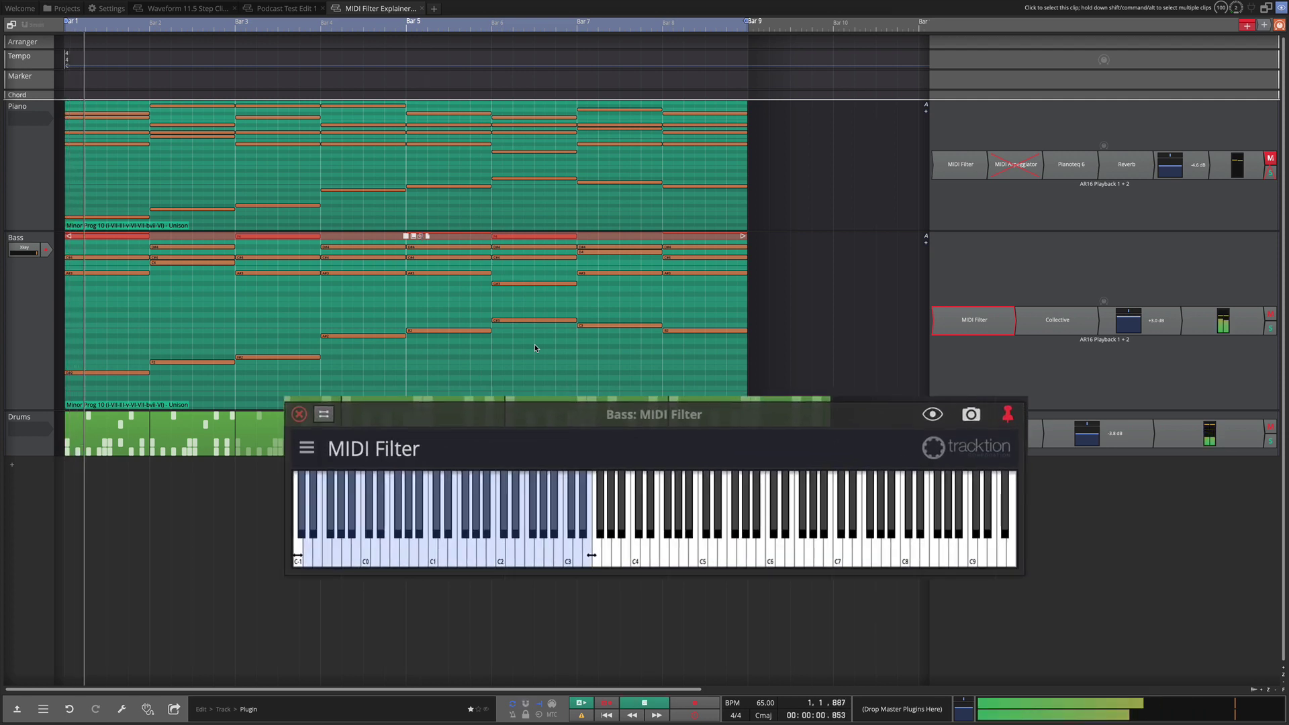
mouse_move(591, 558)
left_mouse_down()
mouse_move(813, 556)
mouse_move(588, 552)
left_mouse_up()
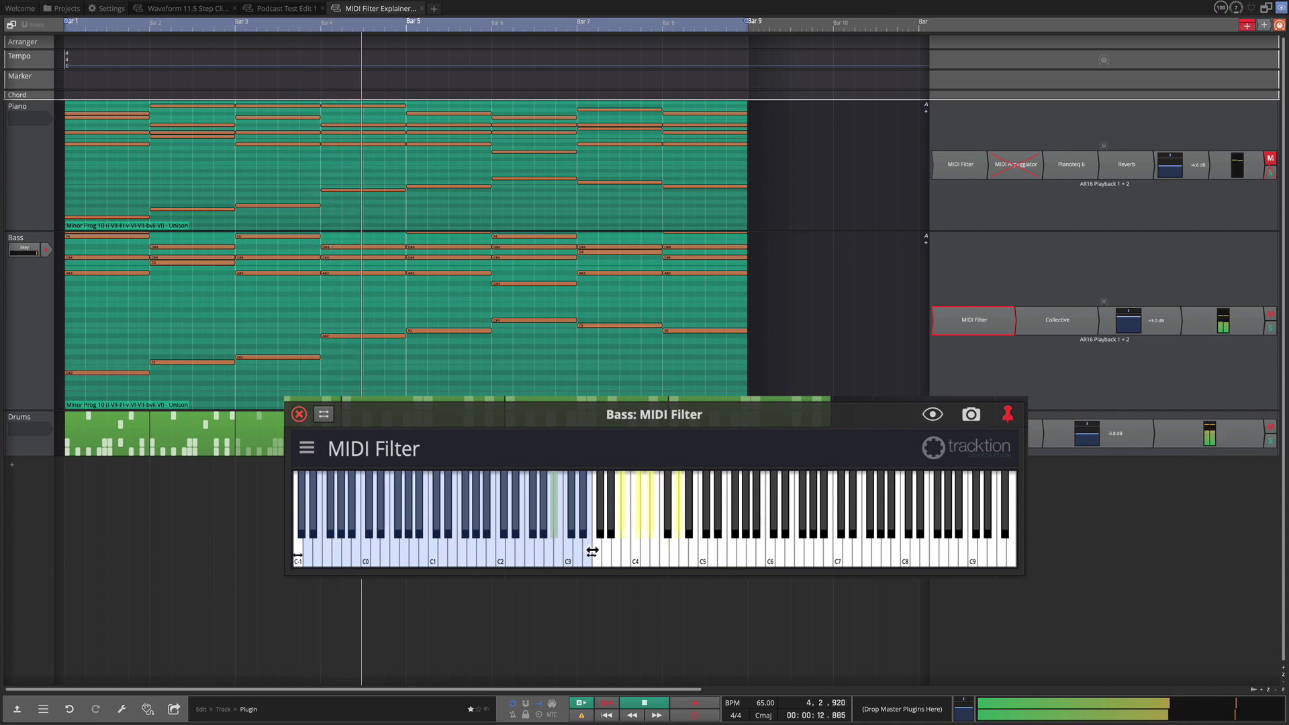
left_click_drag(308, 551, 381, 546)
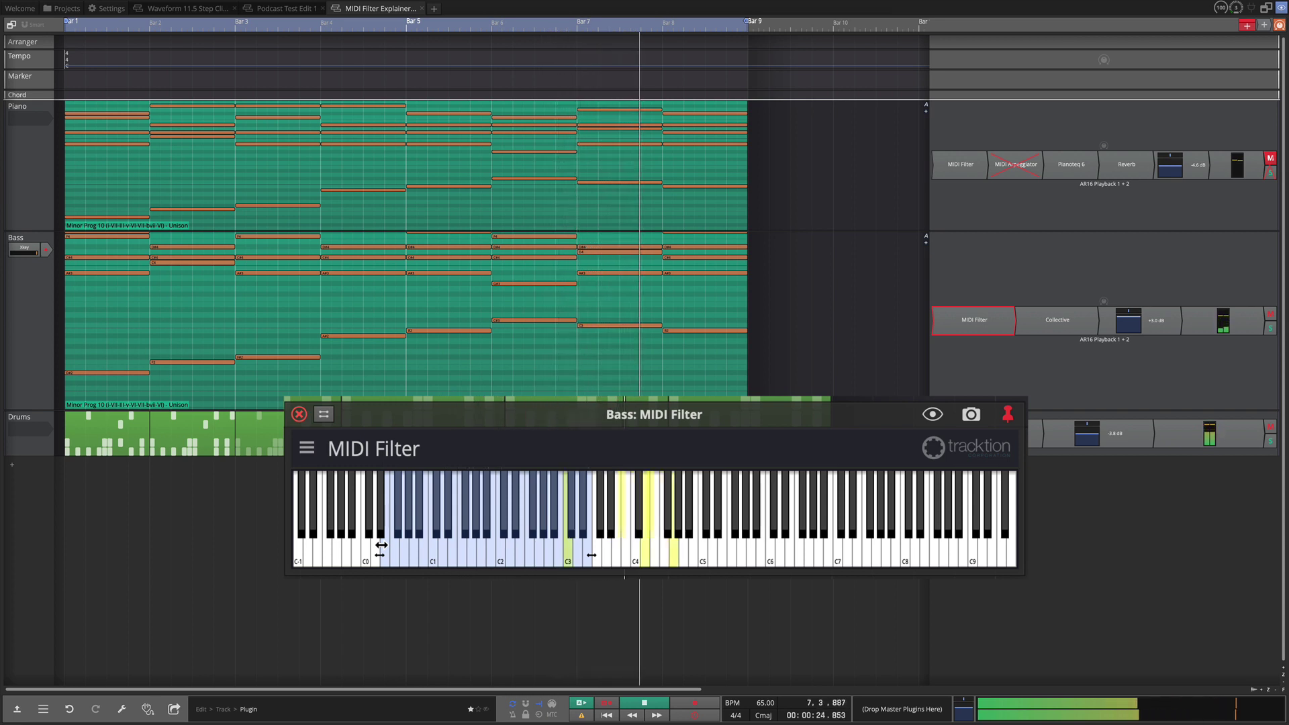
key("space")
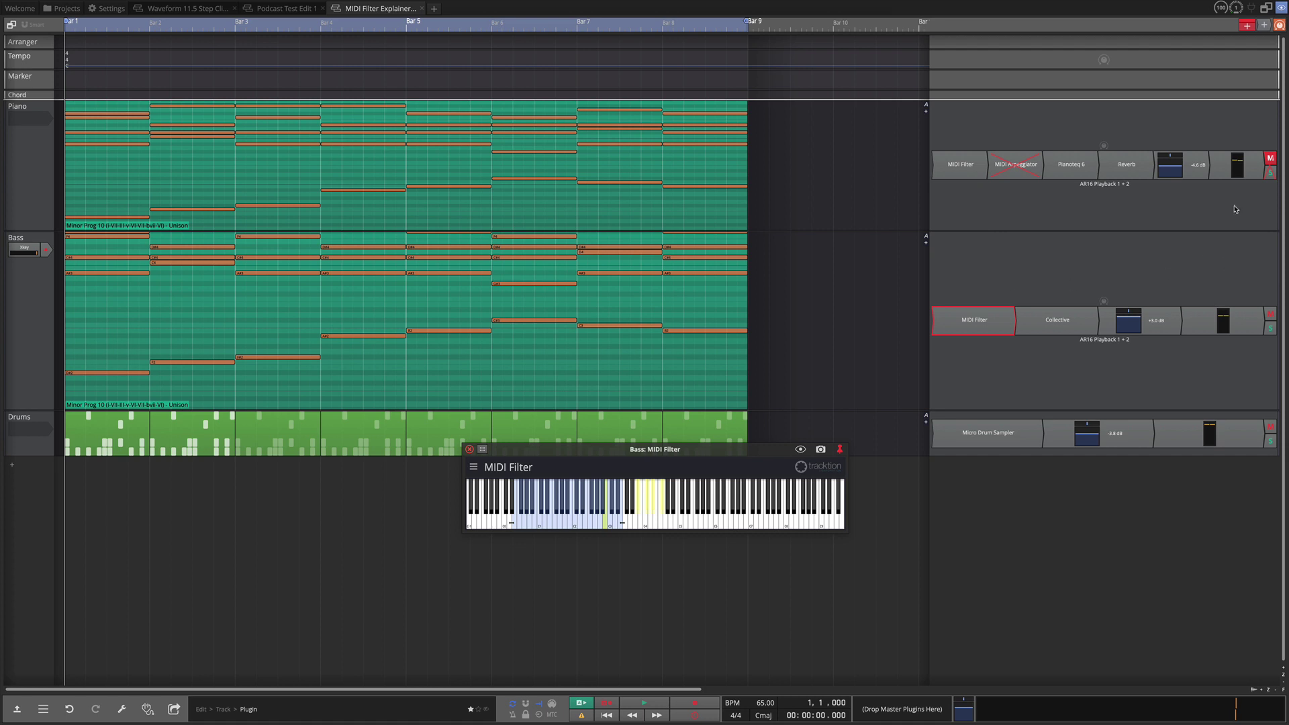
- Toggle the Piano track's M button, then play the arrangement and stop back at bar 1
left_click(1270, 158)
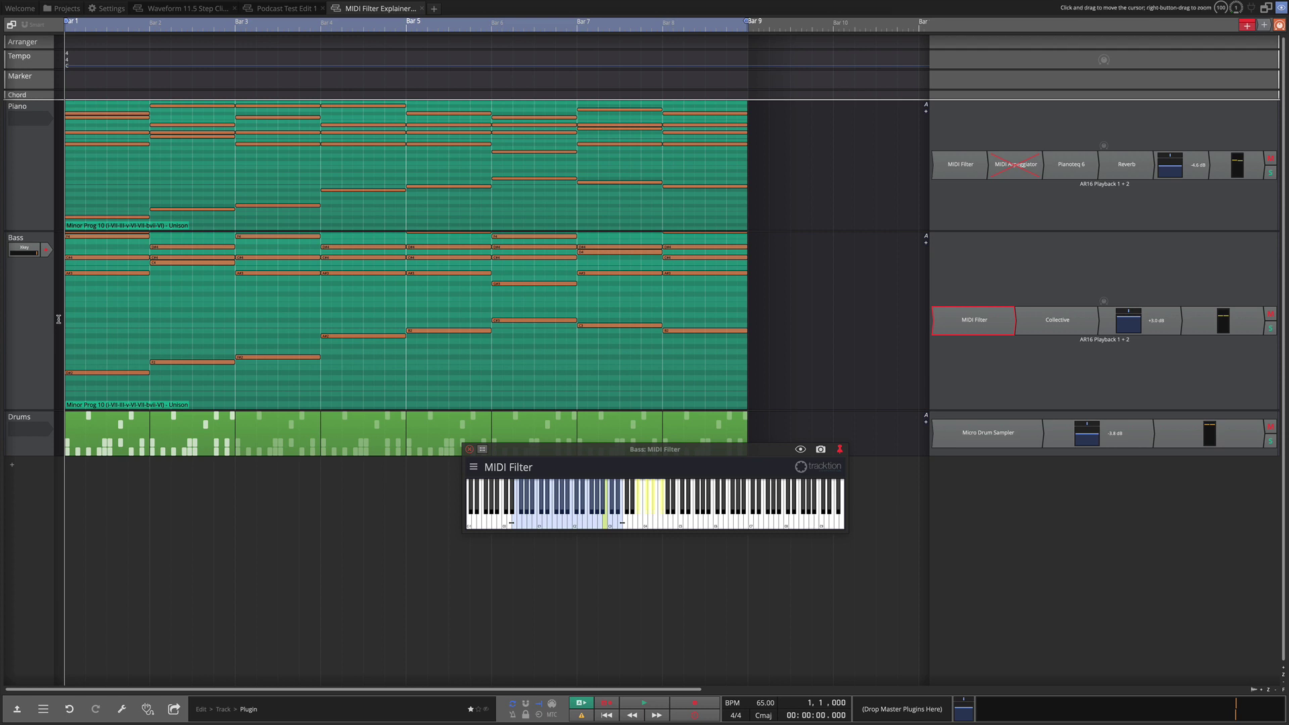
key("space")
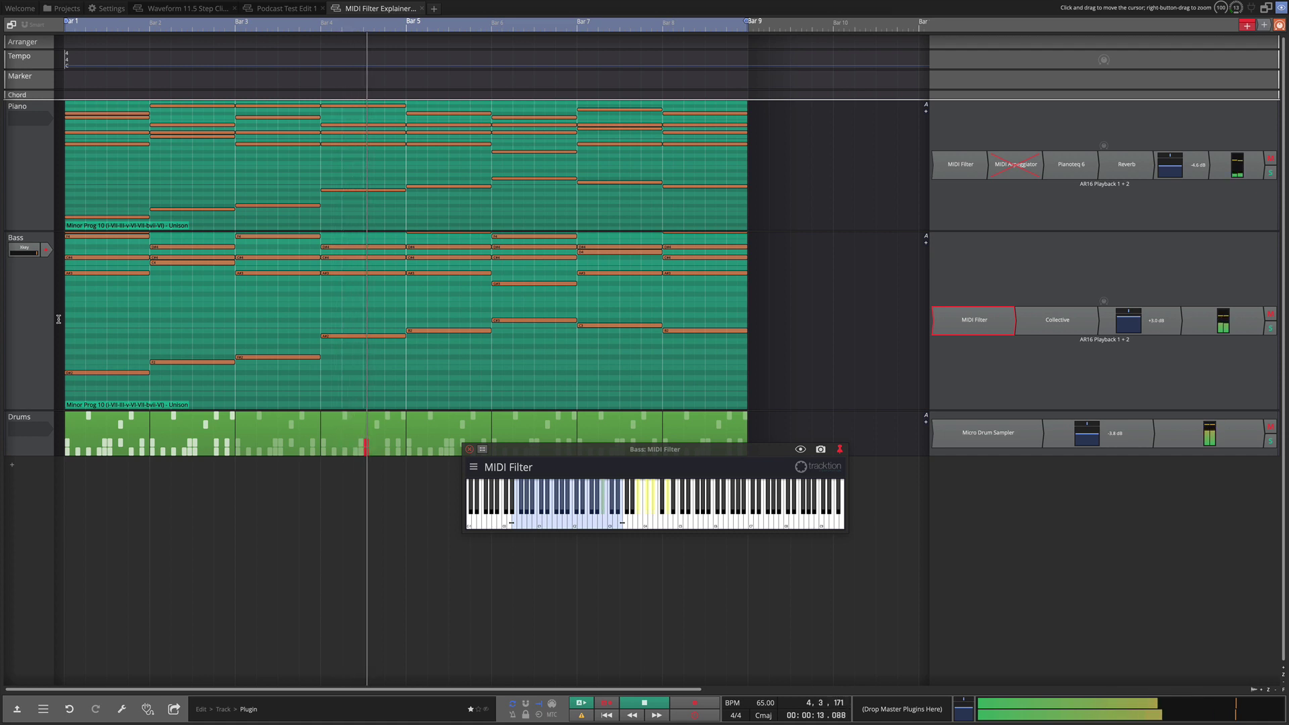
key("space")
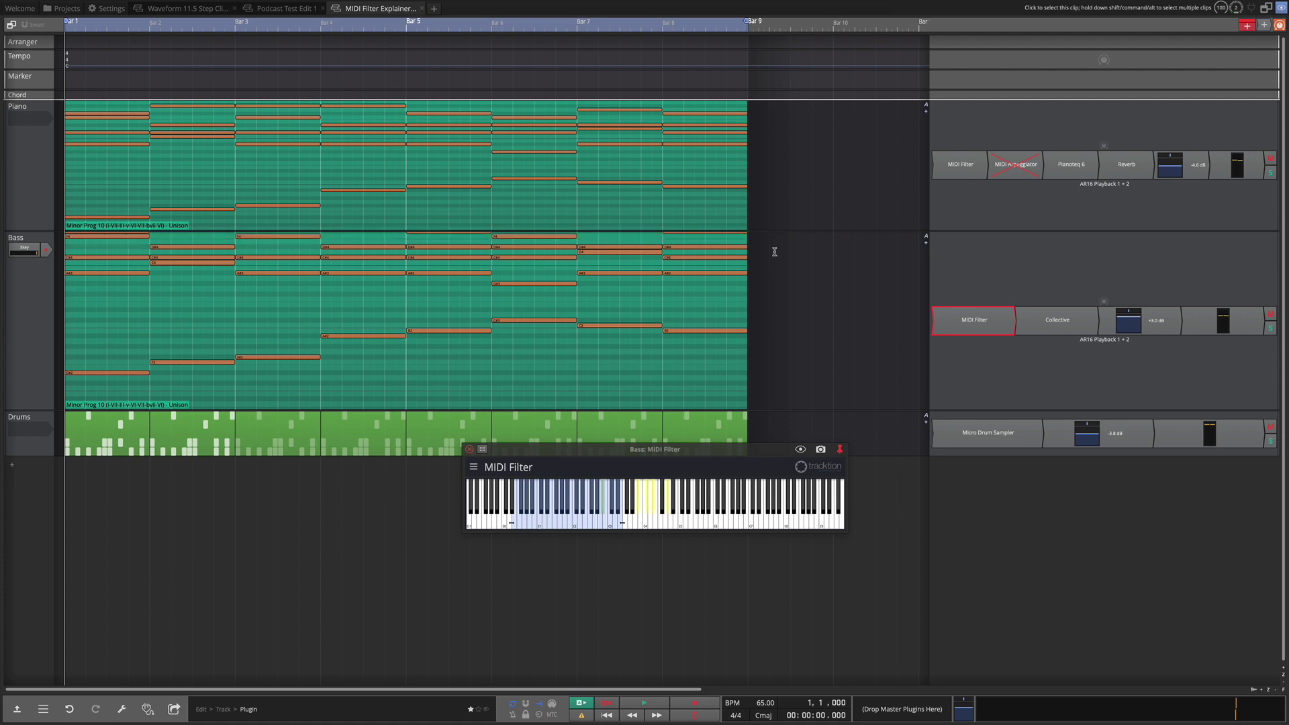
- Open the Piano MIDI Arpeggiator, audition its Alt 2 direction, and show the Direction list
double_click(1019, 165)
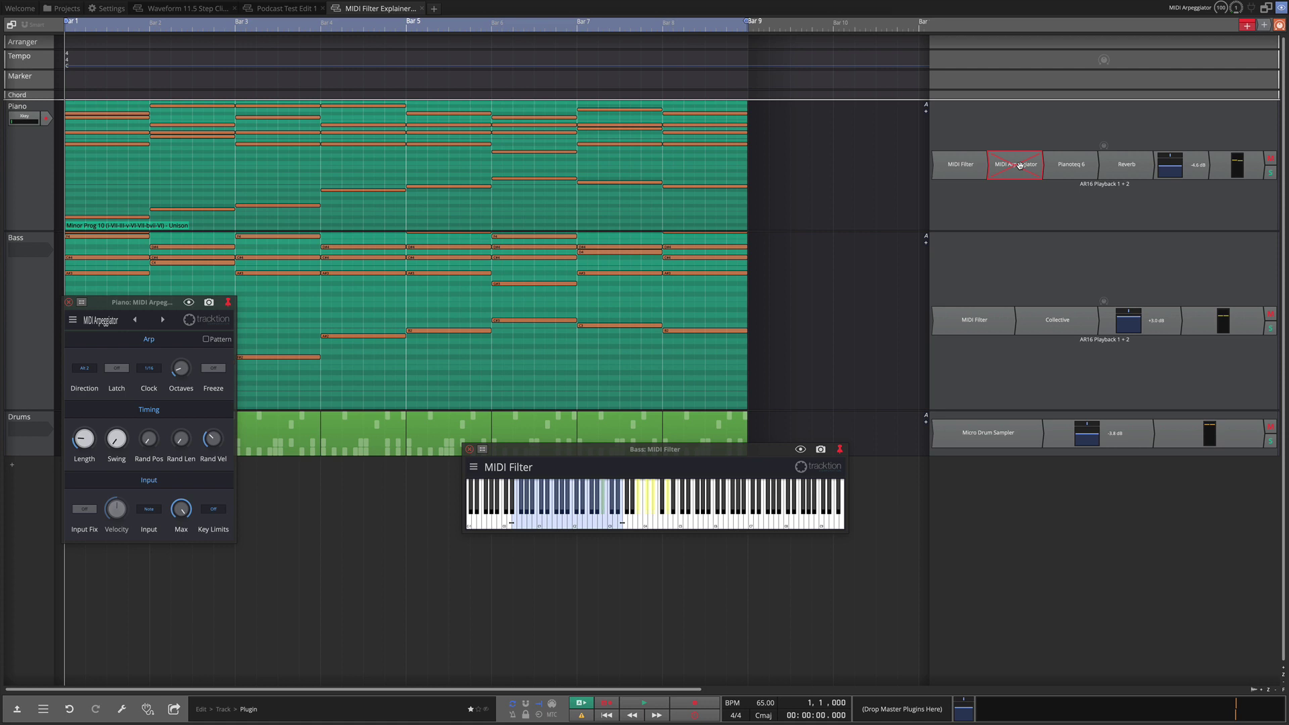
key("space")
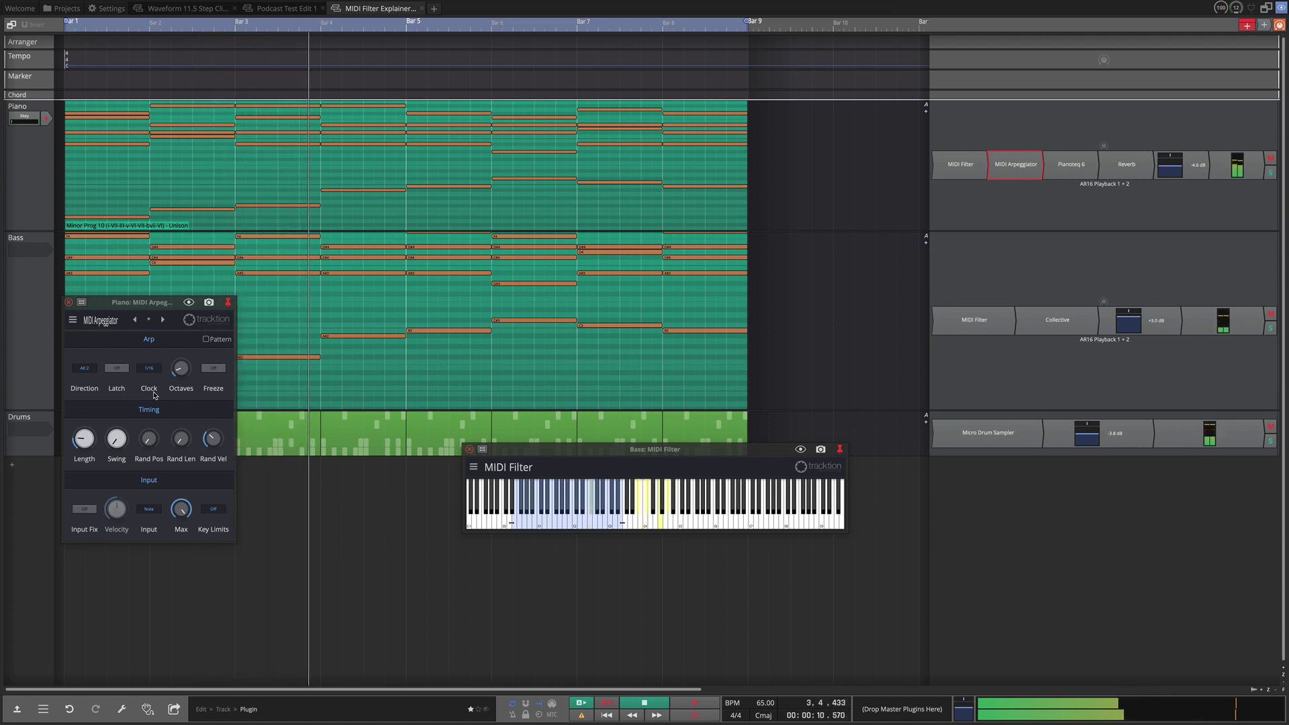
key("space")
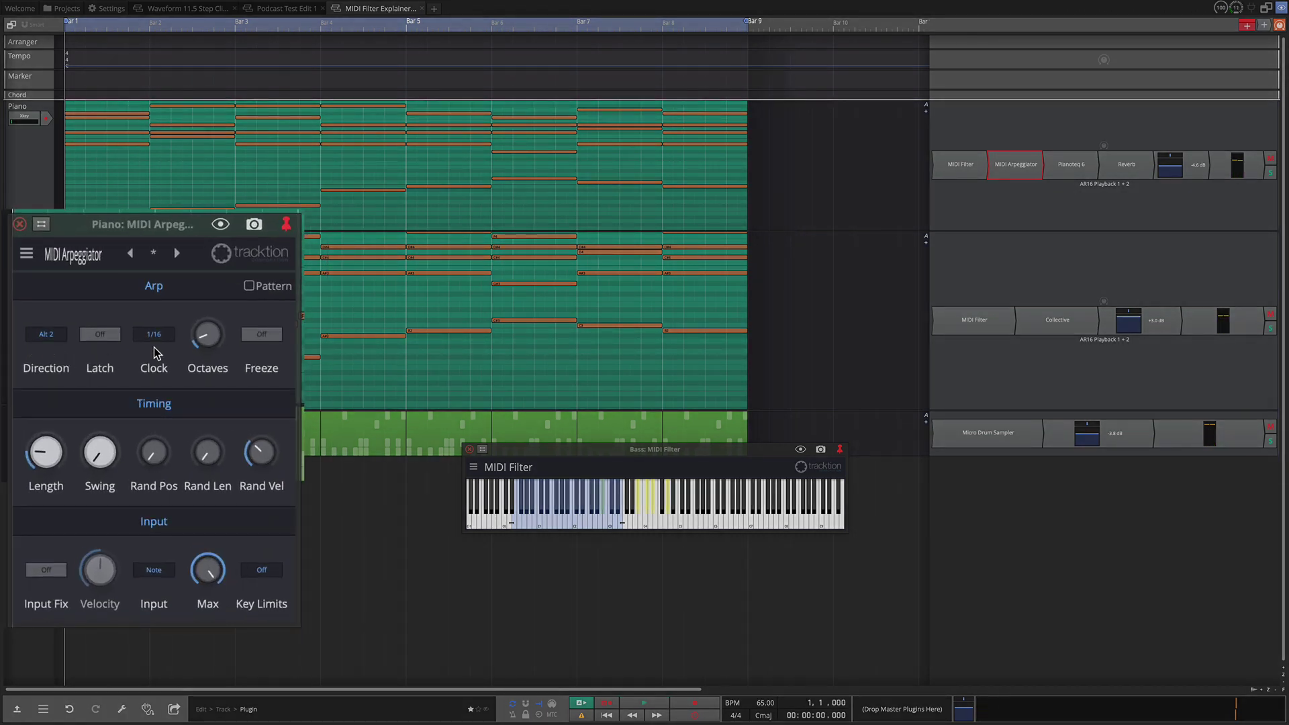
left_click(51, 335)
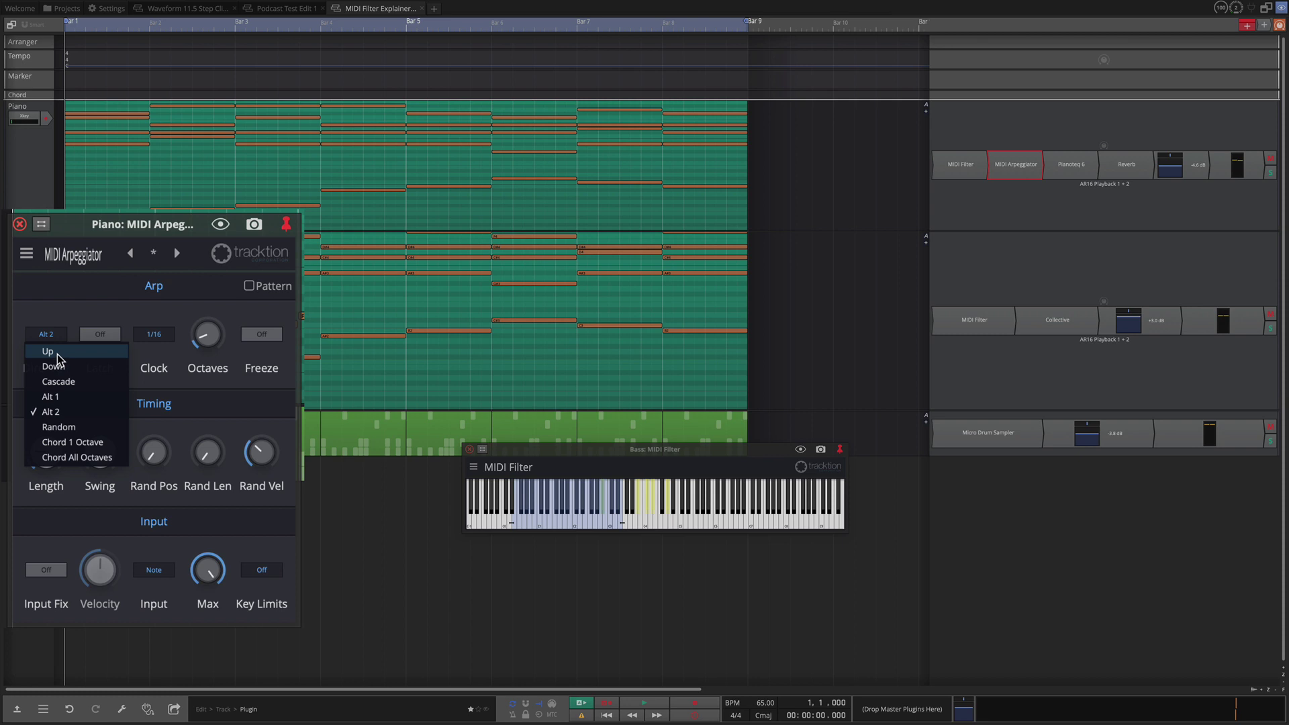
- Audition the Up arpeggio direction, settle on Cascade, then close the arpeggiator window
left_click(58, 354)
key("space")
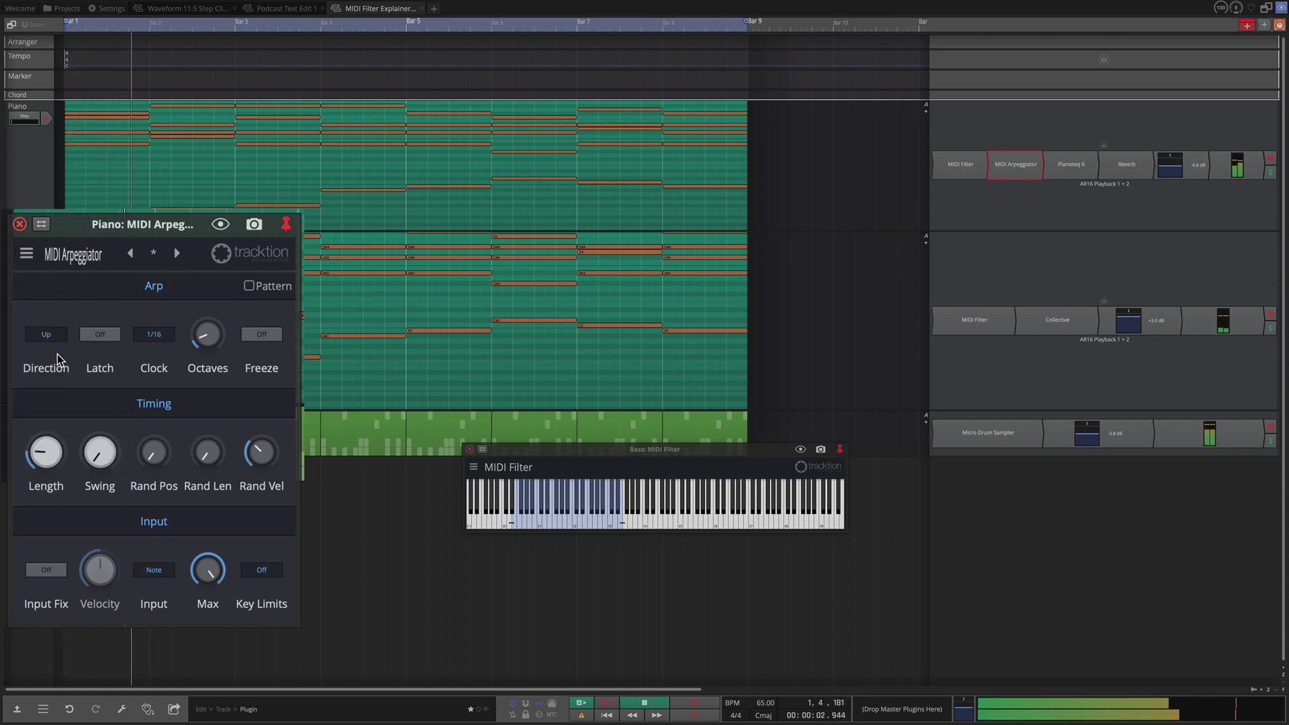
left_click(46, 334)
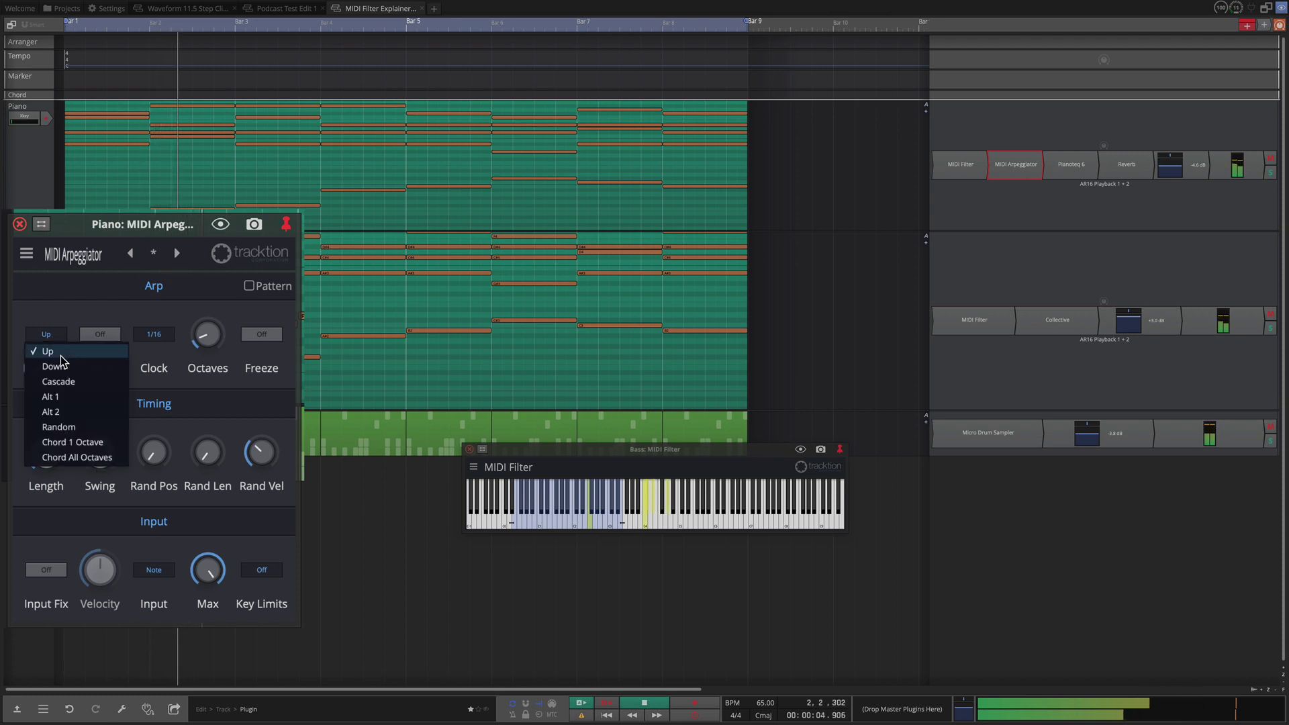
left_click(66, 381)
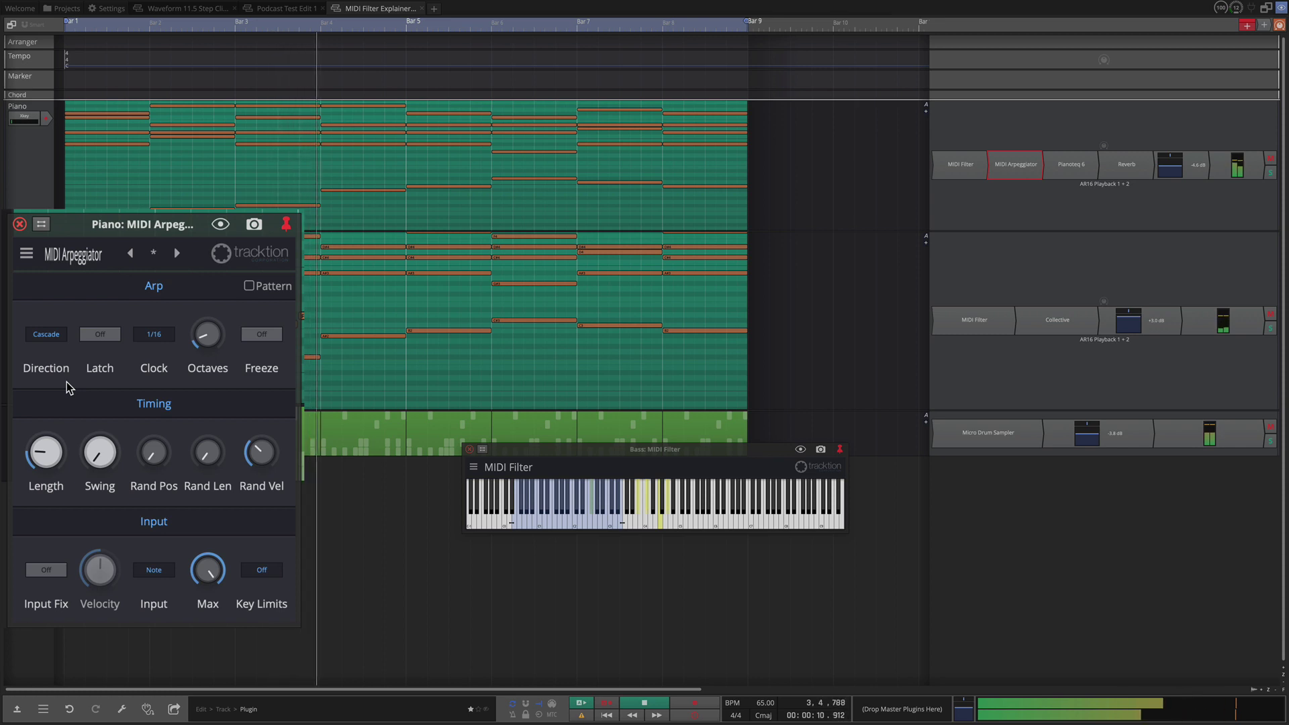
key("space")
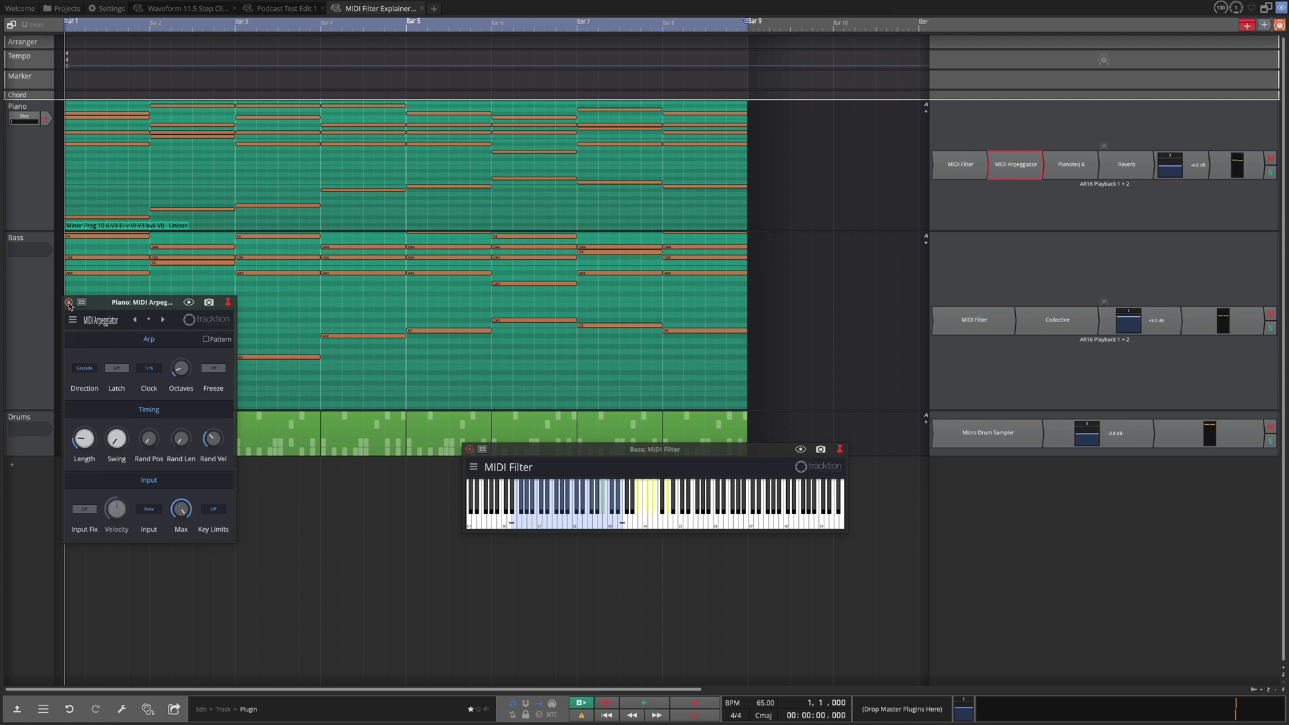
left_click(68, 303)
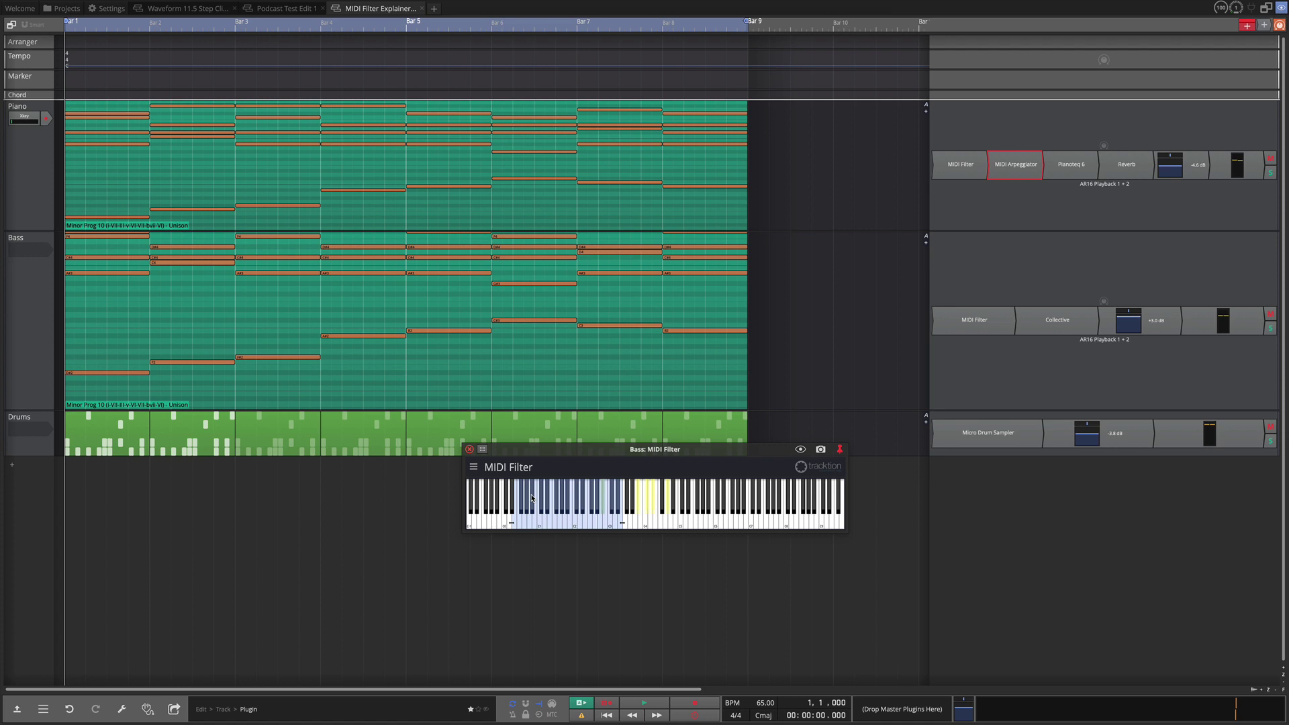
- Add a new track and move it to the top of the arrangement, above Piano
left_click(34, 171)
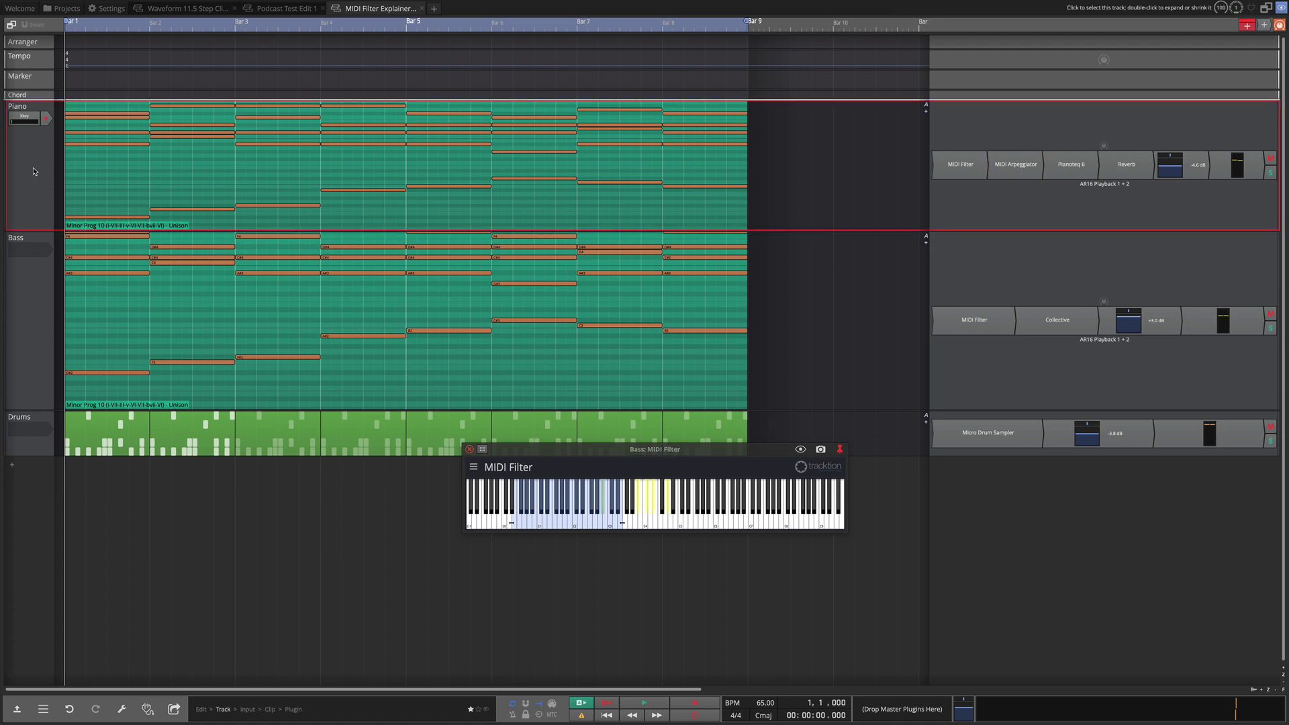
left_click(12, 470)
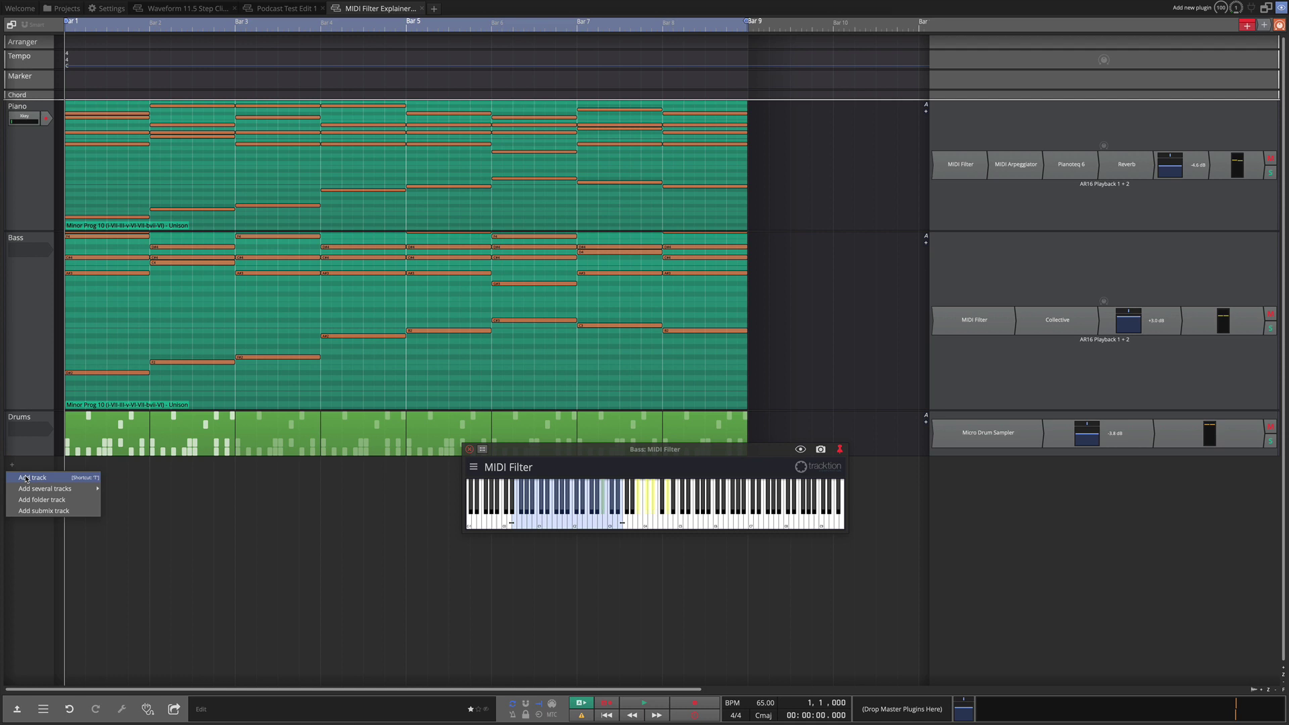
left_click(30, 477)
left_click_drag(30, 478, 34, 117)
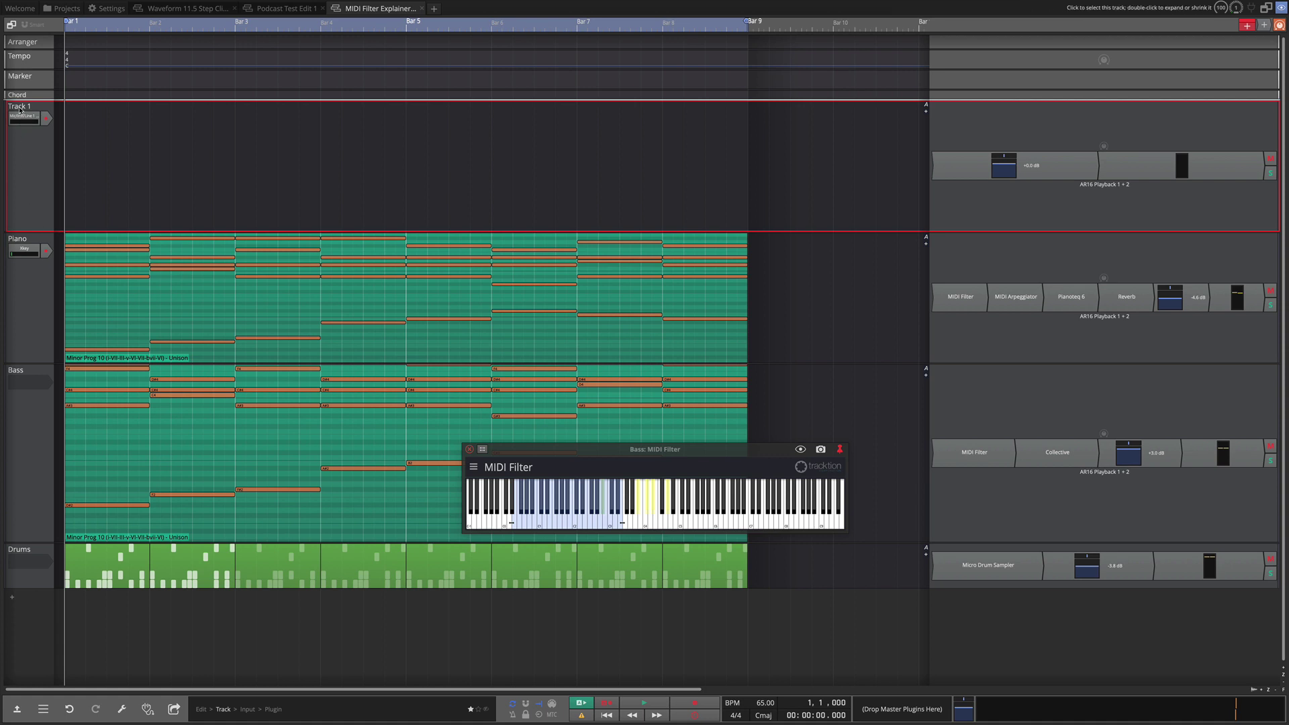
- Rename the new track to 'Spit Keyboard'
right_click(22, 109)
left_click(50, 114)
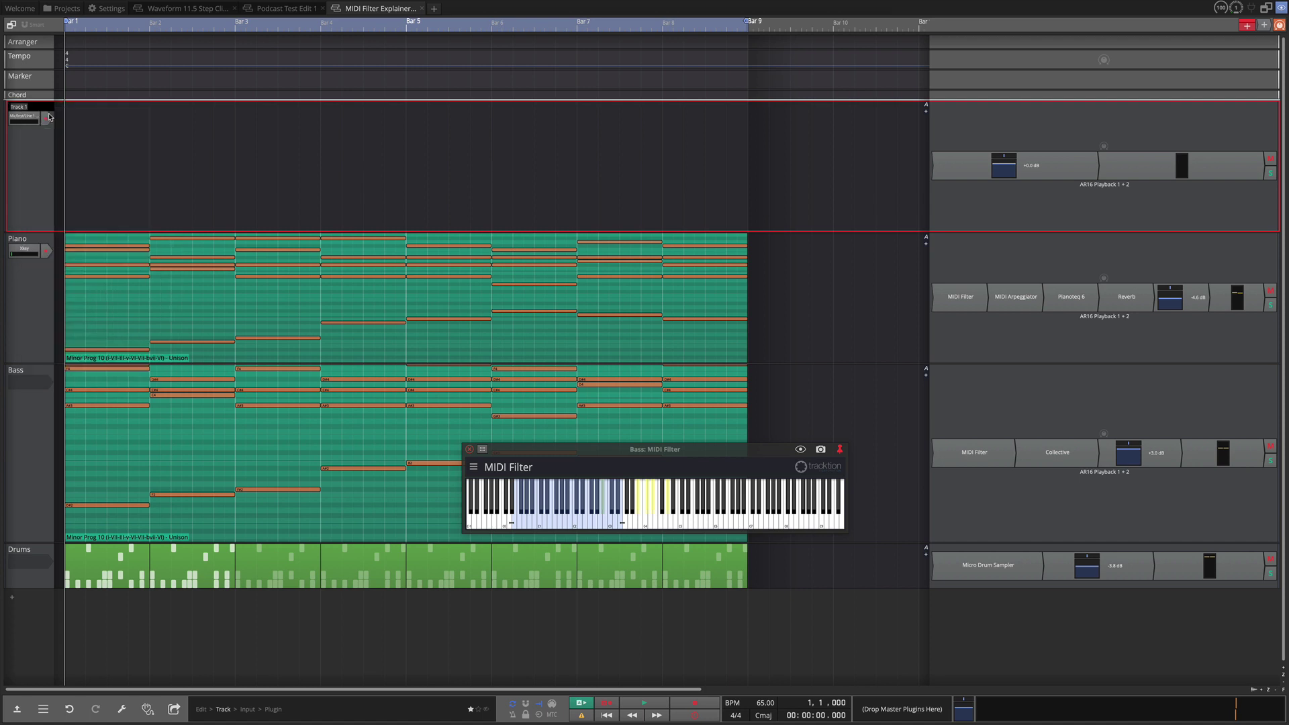
type("Spit Keyboard")
key("Return")
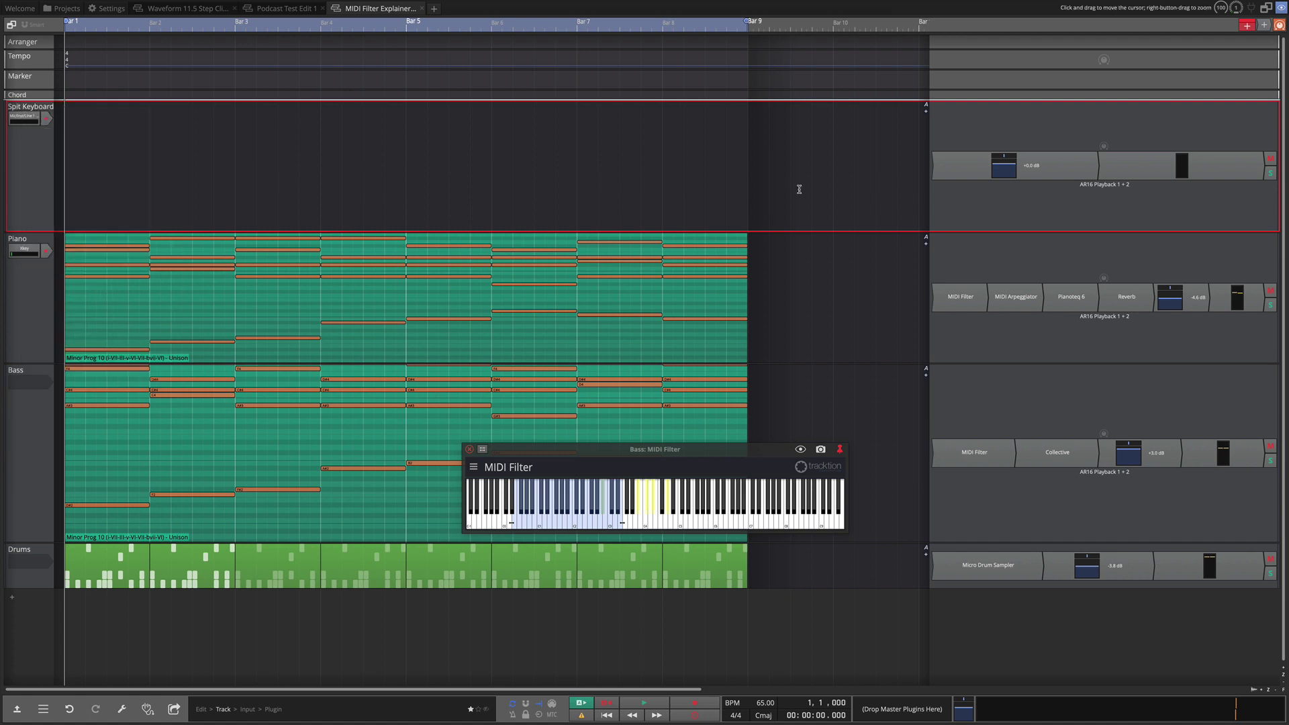
left_click(944, 165)
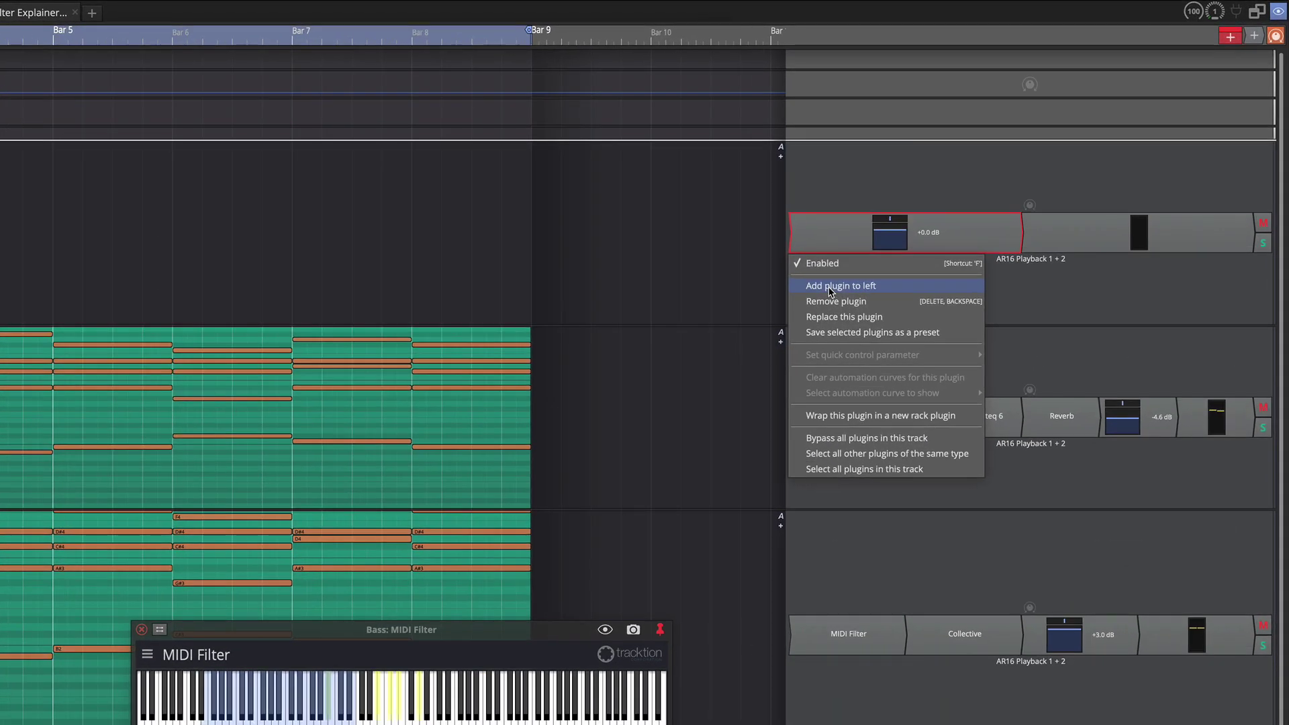
- Create a new empty plugin rack on Spit Keyboard and enlarge the rack editor
left_click(956, 204)
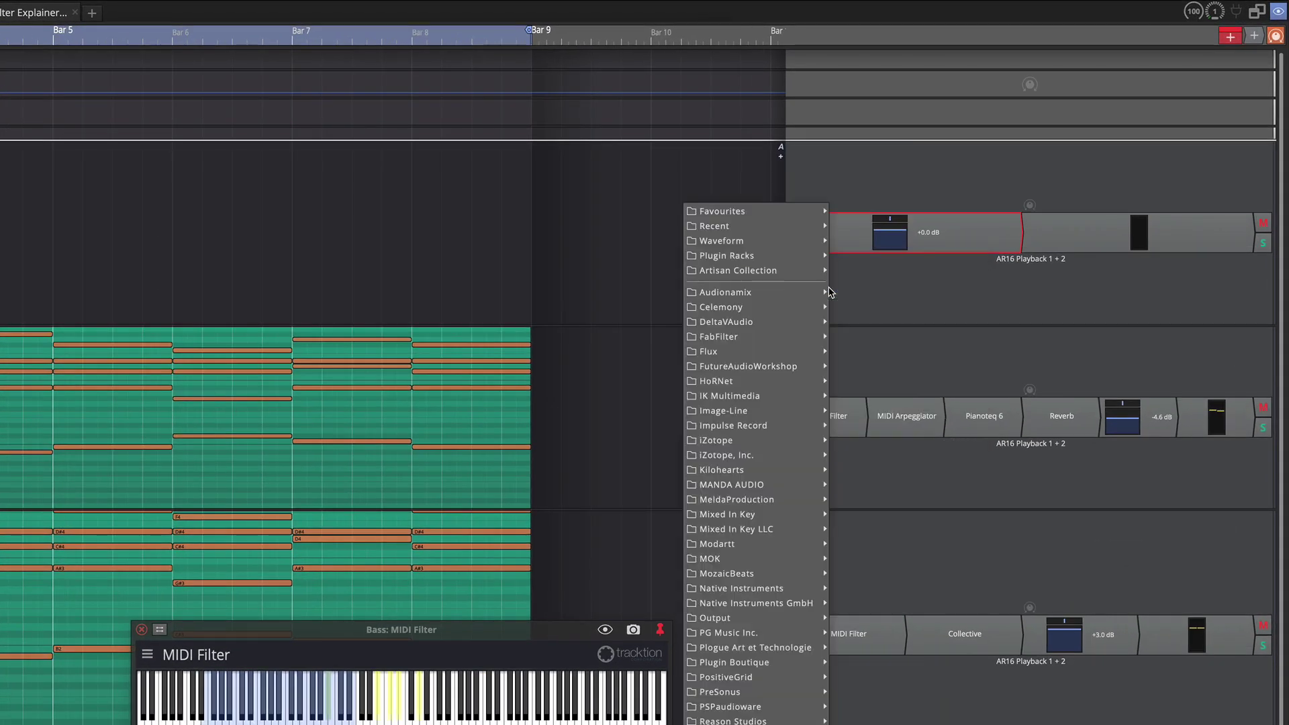
mouse_move(762, 226)
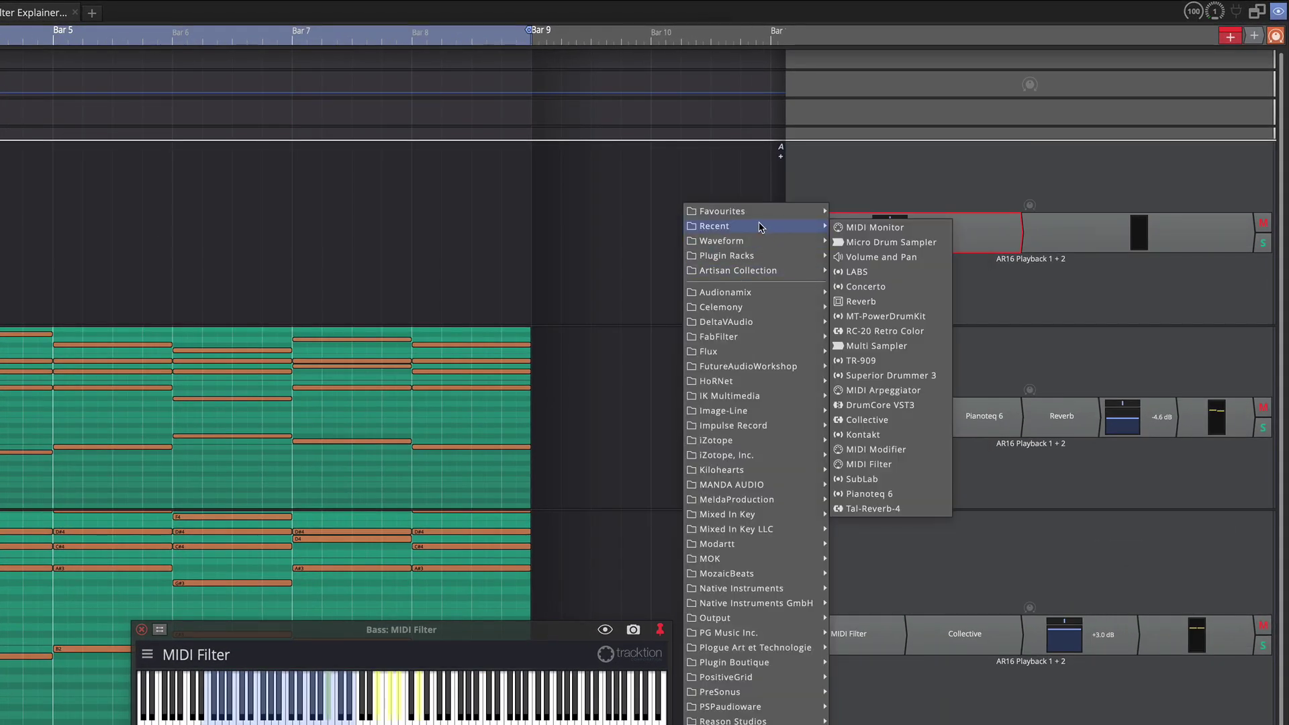
mouse_move(759, 256)
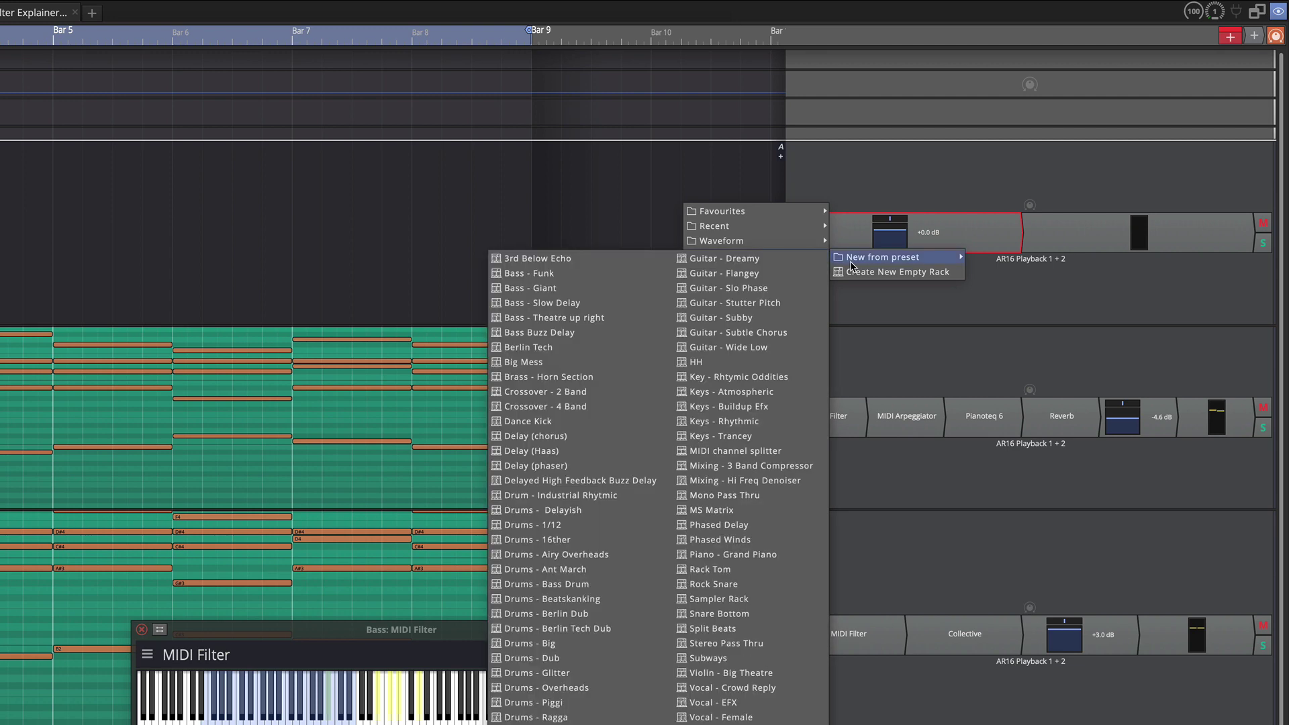
left_click(871, 272)
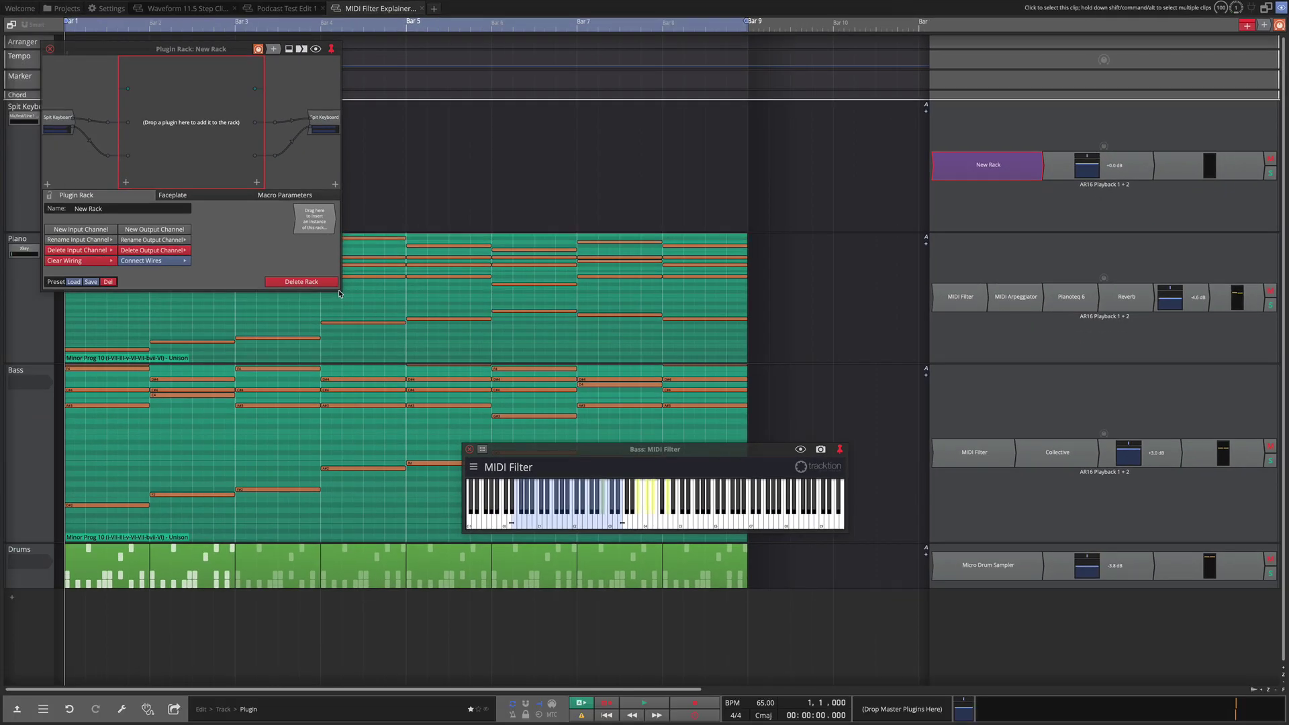
left_click_drag(336, 294, 662, 441)
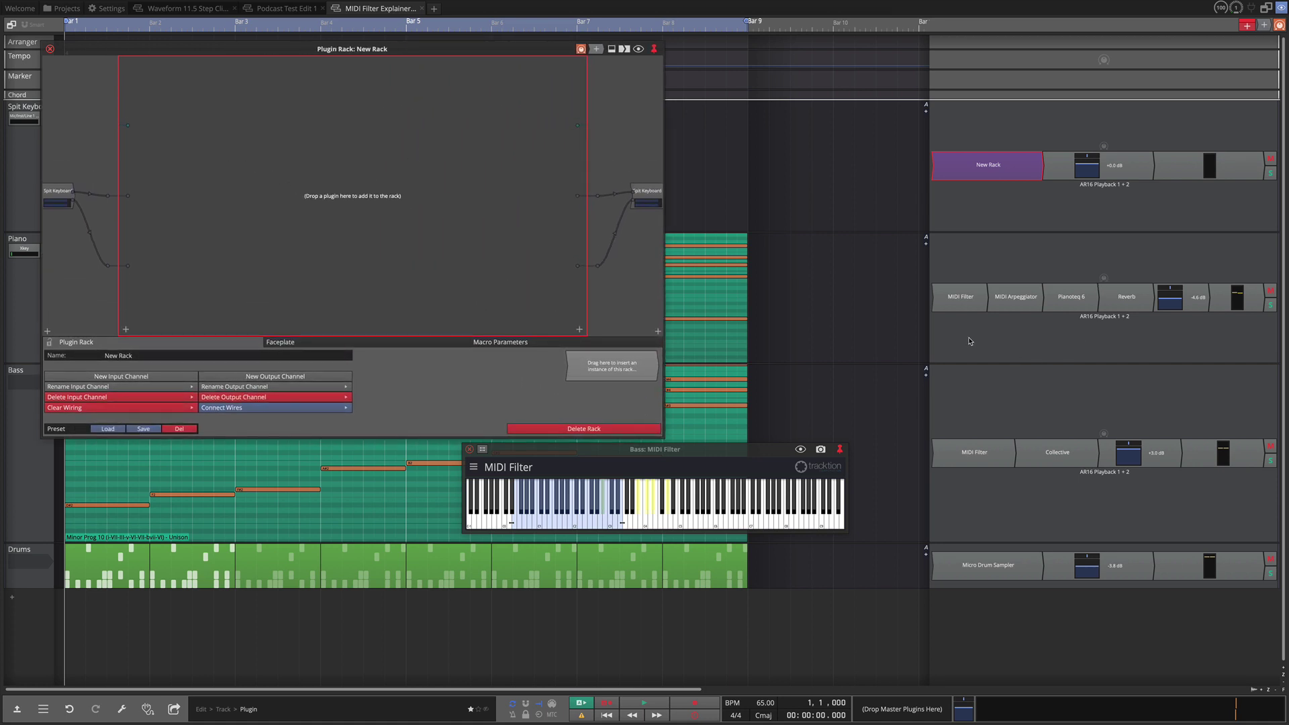
- Move Pianoteq 6 (auto-connected), Collective from Bass and Piano's MIDI Filter into the rack
left_click_drag(1072, 301, 468, 124)
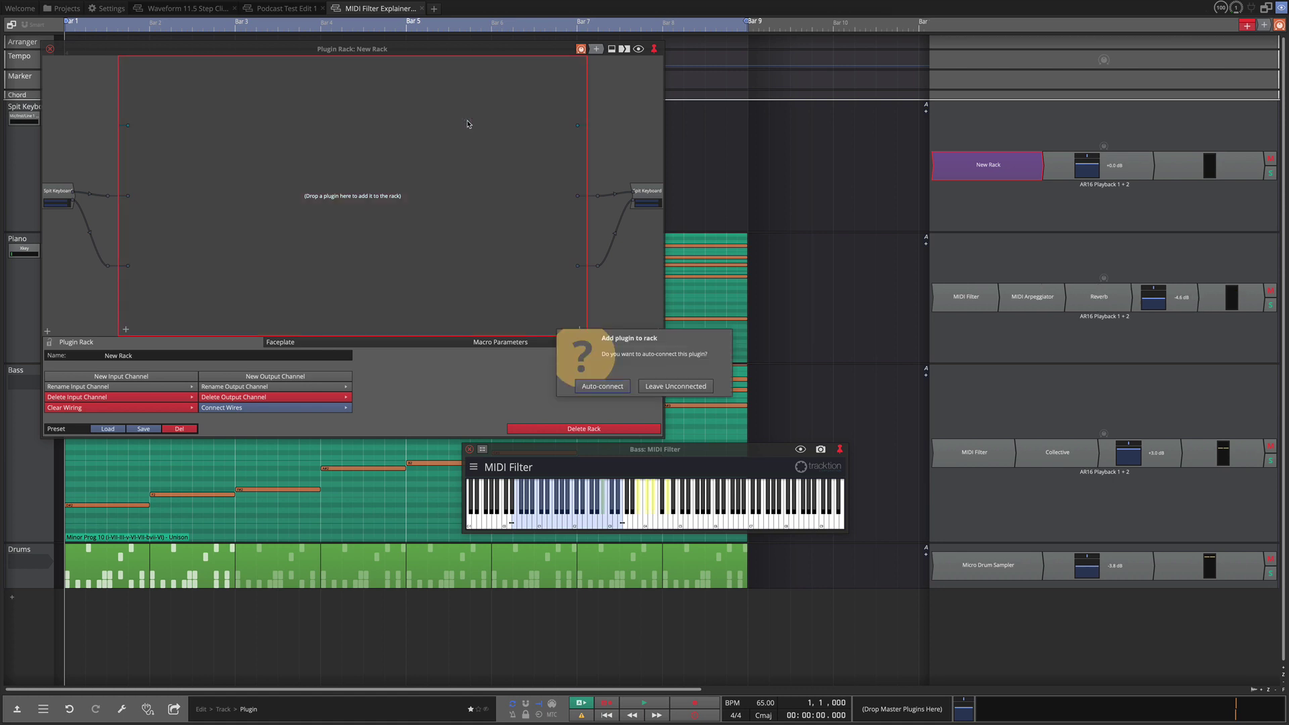
left_click(616, 385)
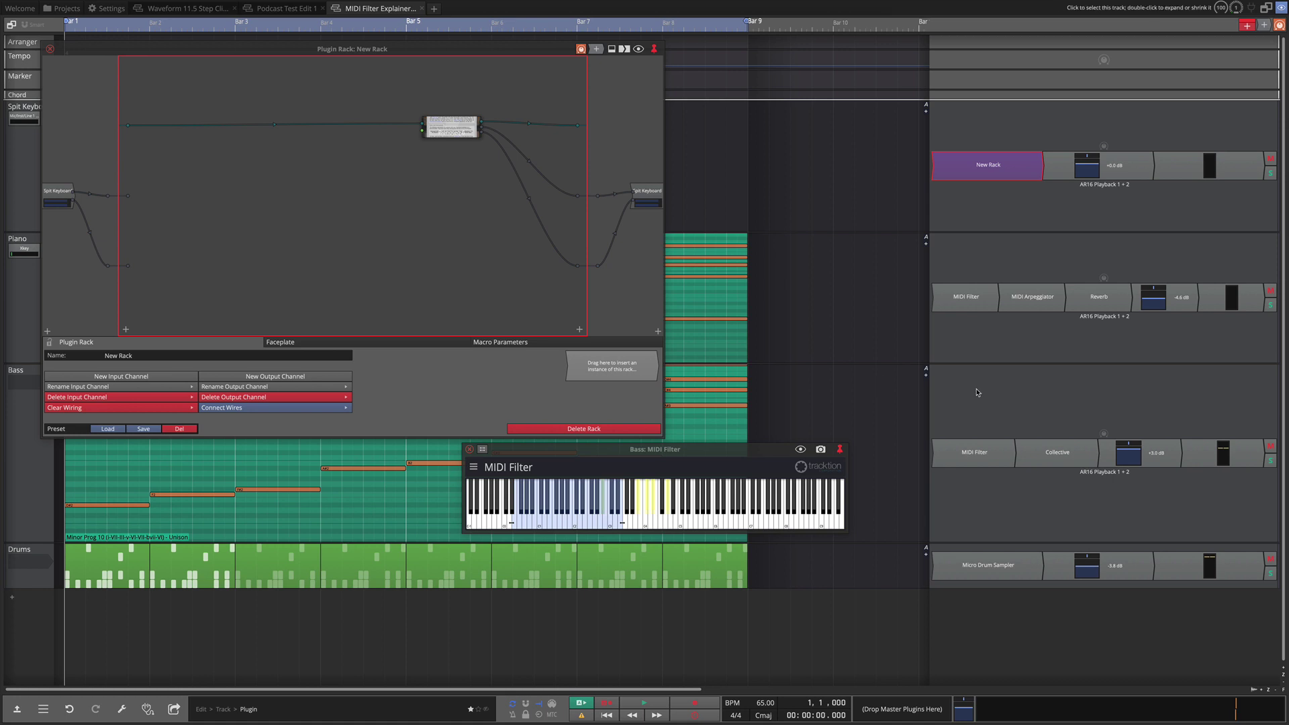
left_click_drag(1066, 457, 459, 255)
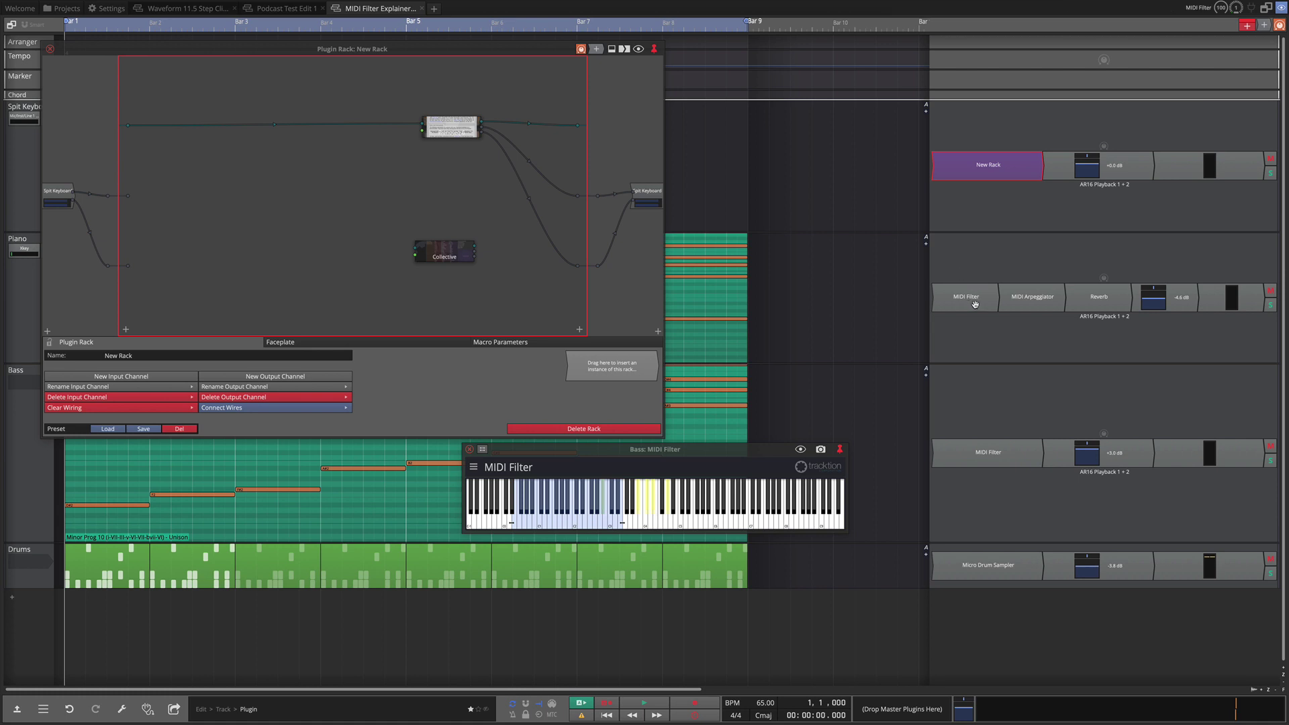
left_click_drag(969, 299, 345, 155)
- Wire the rack's MIDI input through the MIDI Filter into the instrument, then add a second MIDI Filter
left_click_drag(423, 127, 316, 158)
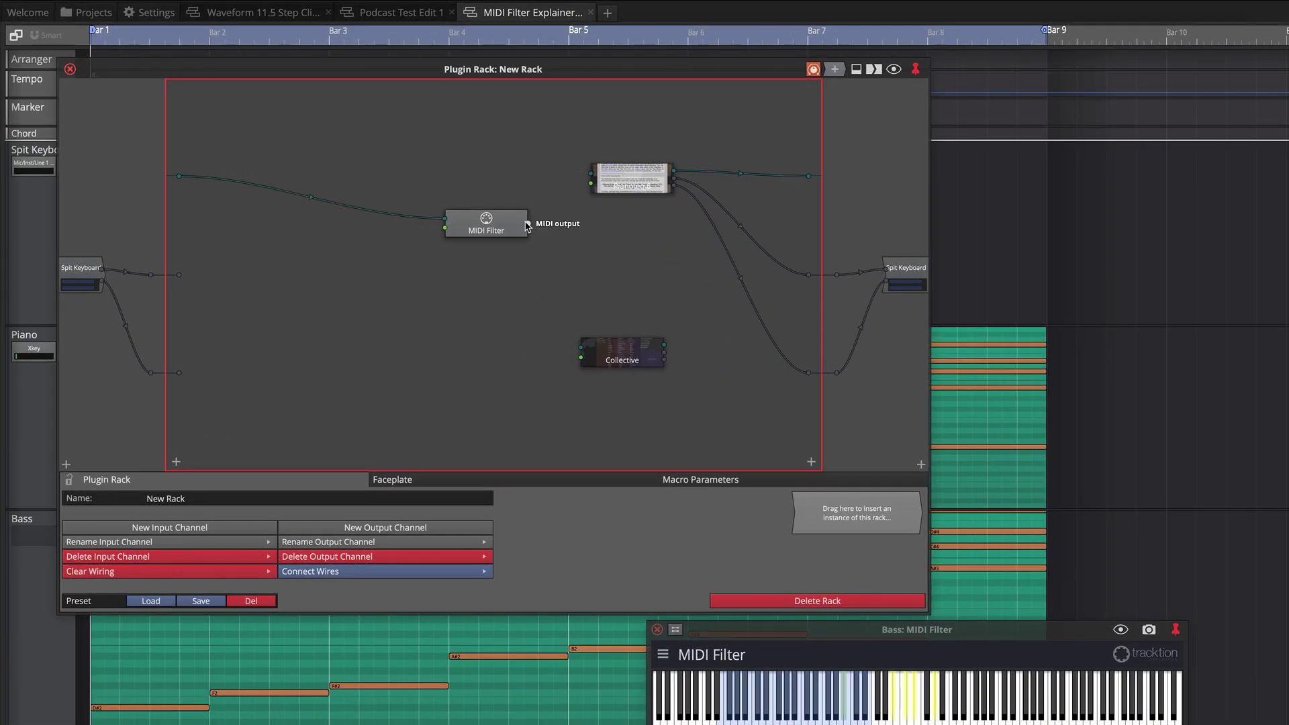
left_click_drag(528, 225, 591, 176)
left_click_drag(492, 216, 495, 181)
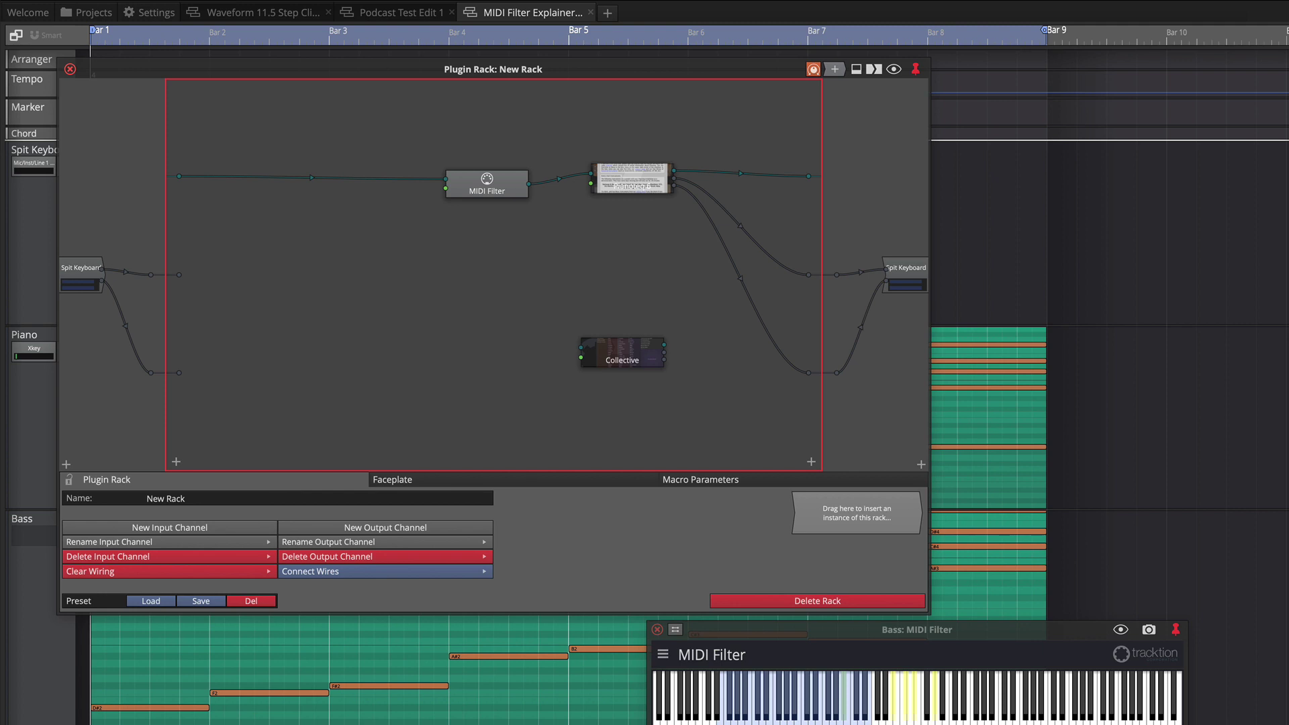
left_click_drag(1271, 635, 179, 177)
- Raise the top MIDI Filter's lowest passed note from C3 to C4
left_click(35, 168)
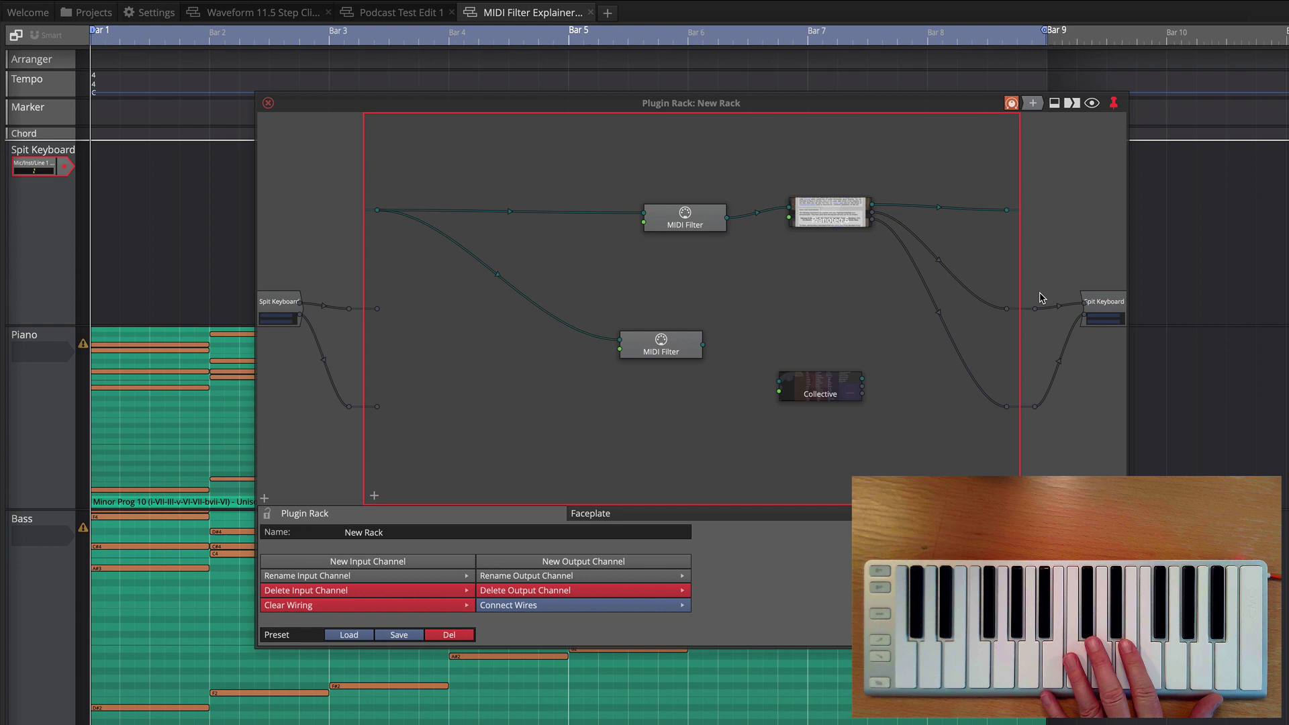
double_click(686, 228)
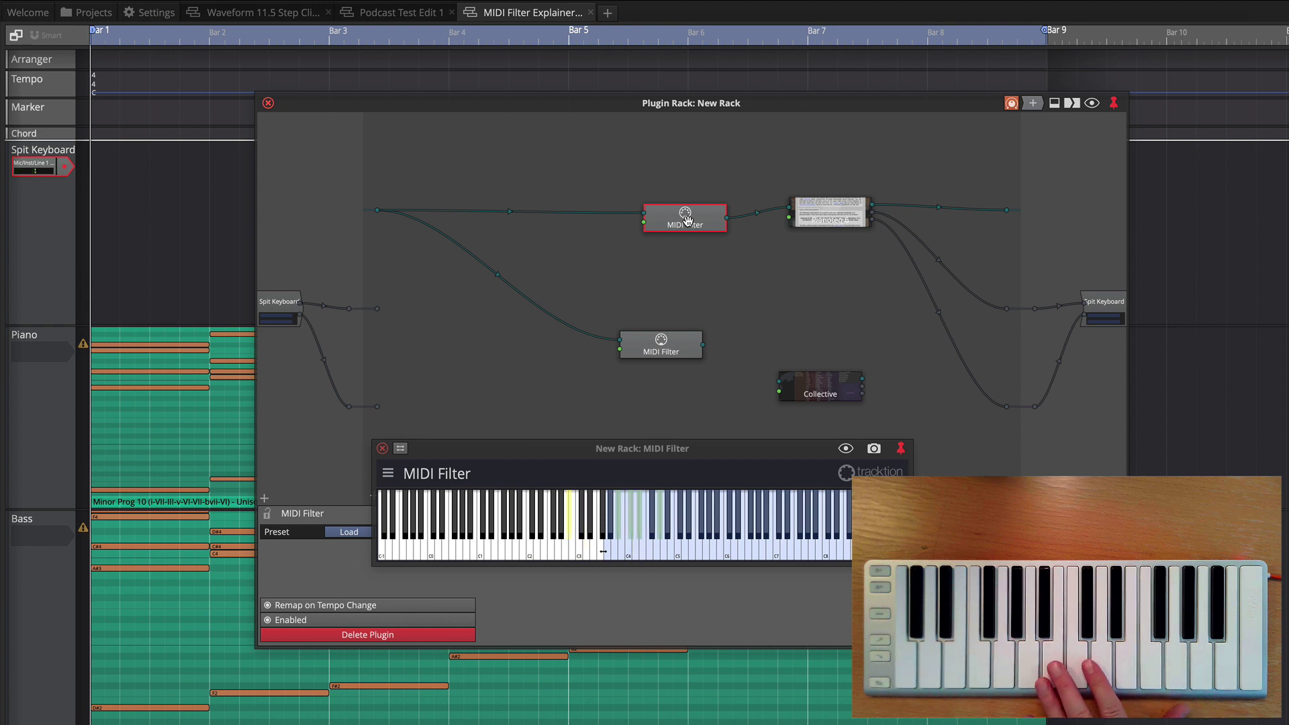
left_click(604, 553)
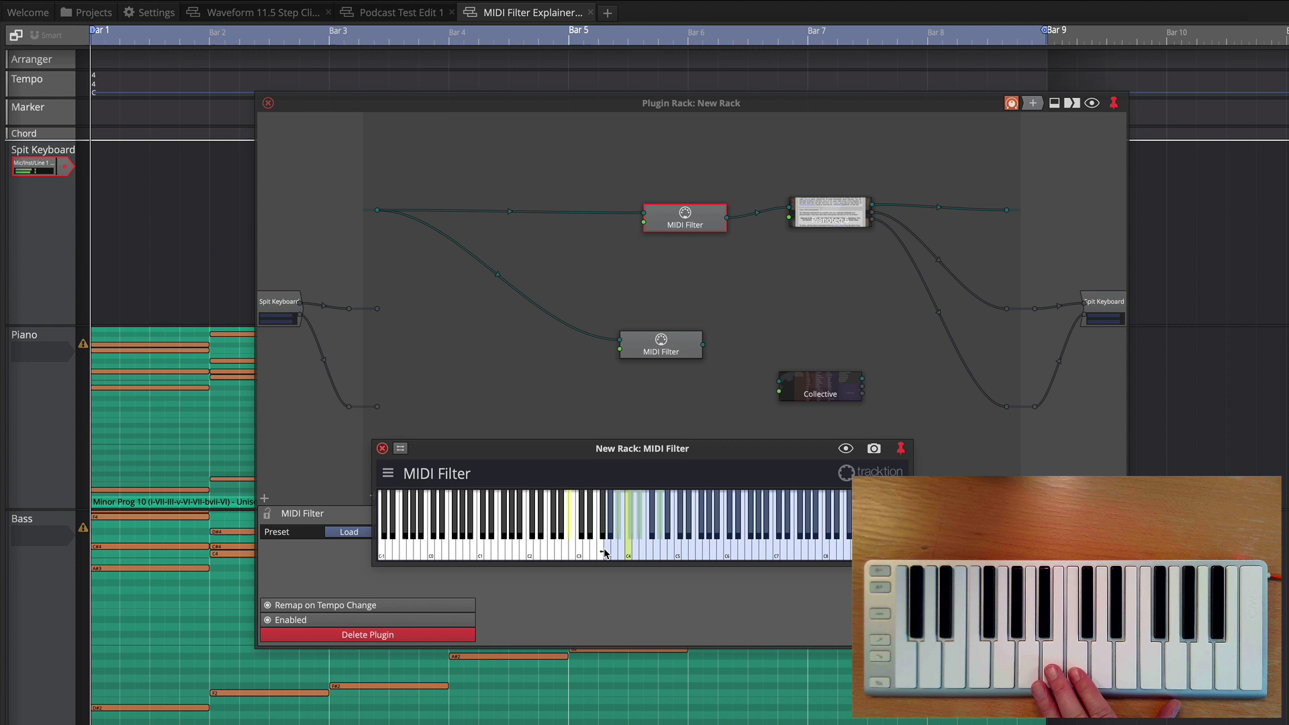
left_click_drag(604, 553, 626, 553)
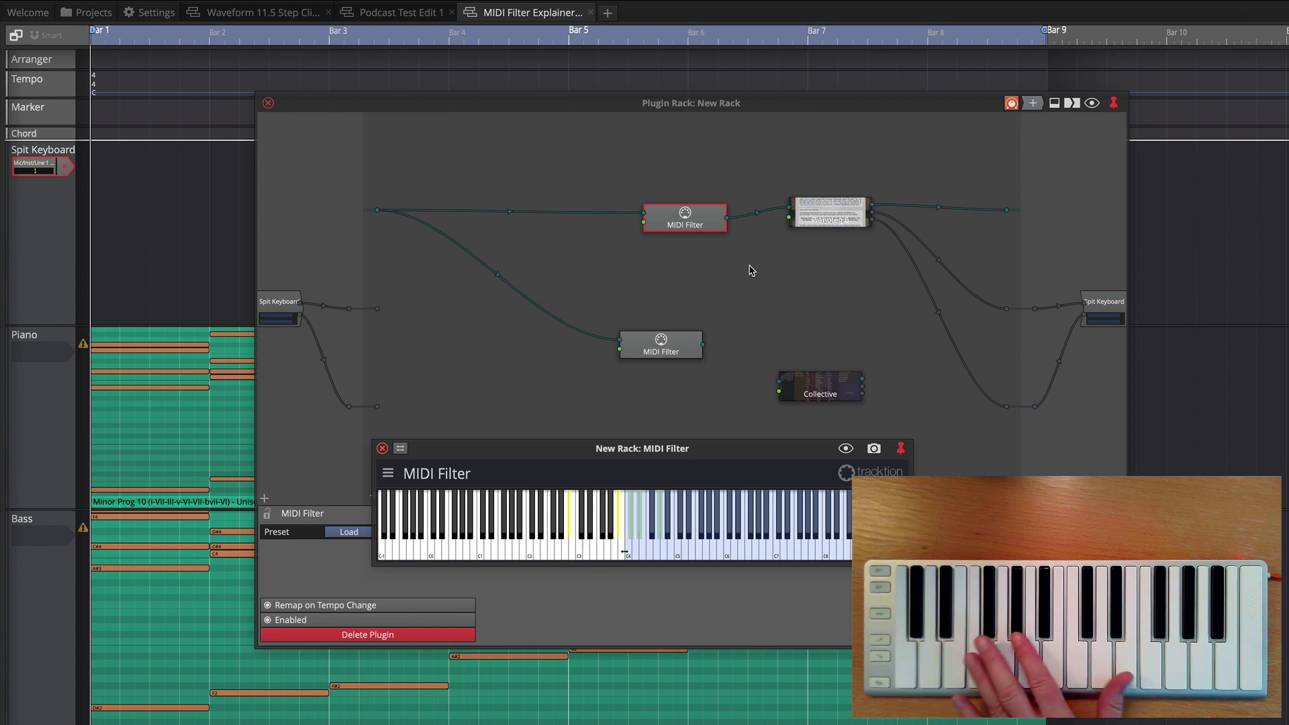
- Connect Collective's left and right outputs to the rack output and set the second filter's key range
left_click_drag(824, 389, 838, 342)
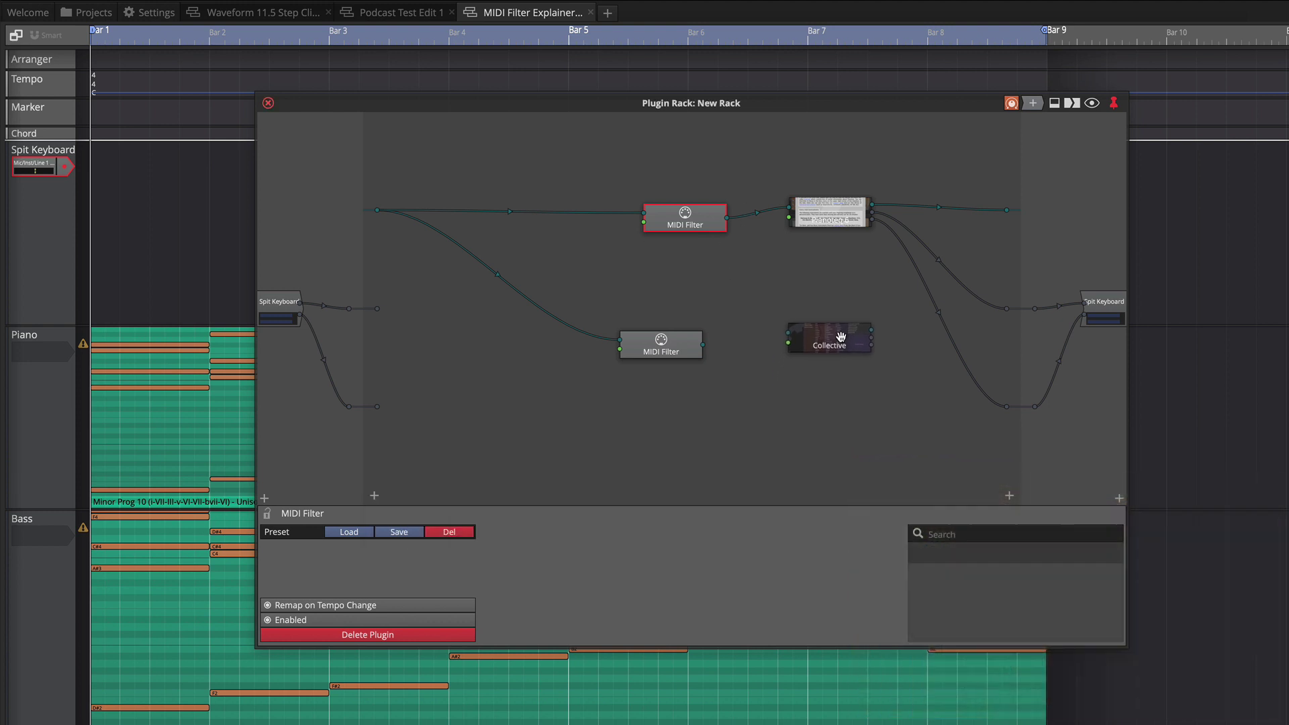
left_click_drag(674, 345, 793, 335)
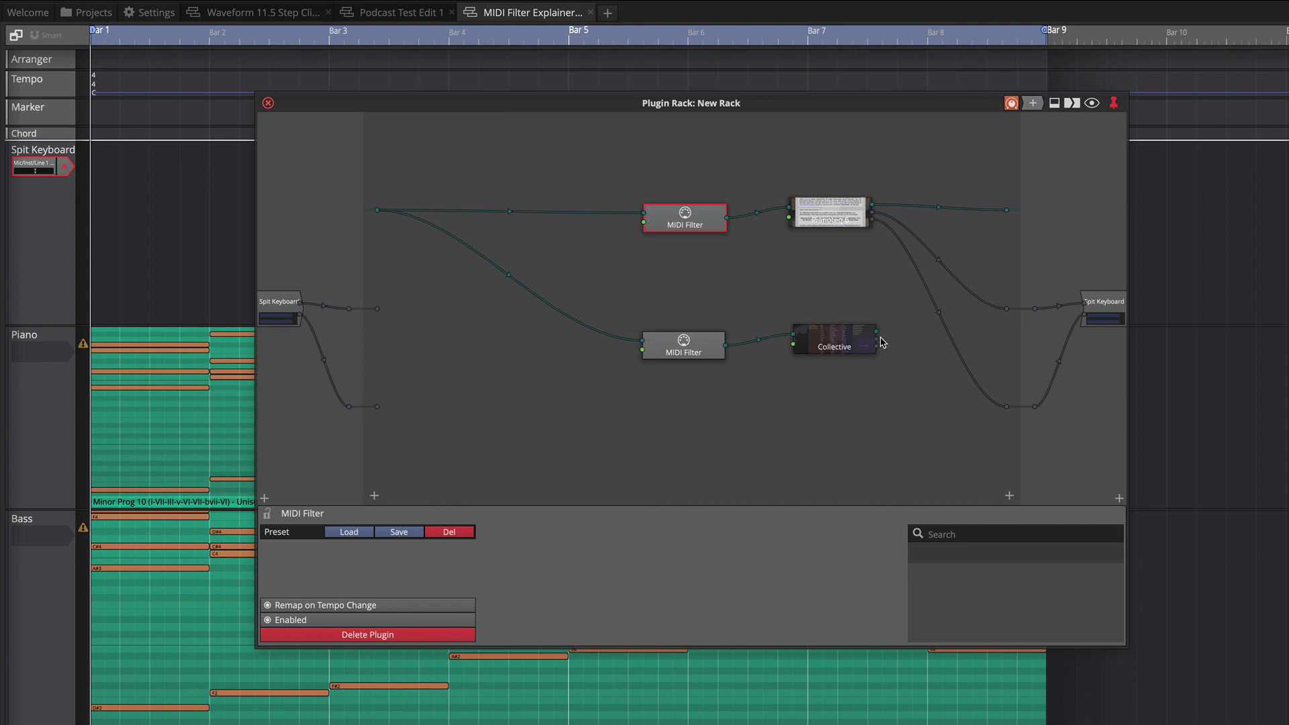
left_click_drag(876, 339, 1006, 310)
left_click_drag(876, 348, 1006, 407)
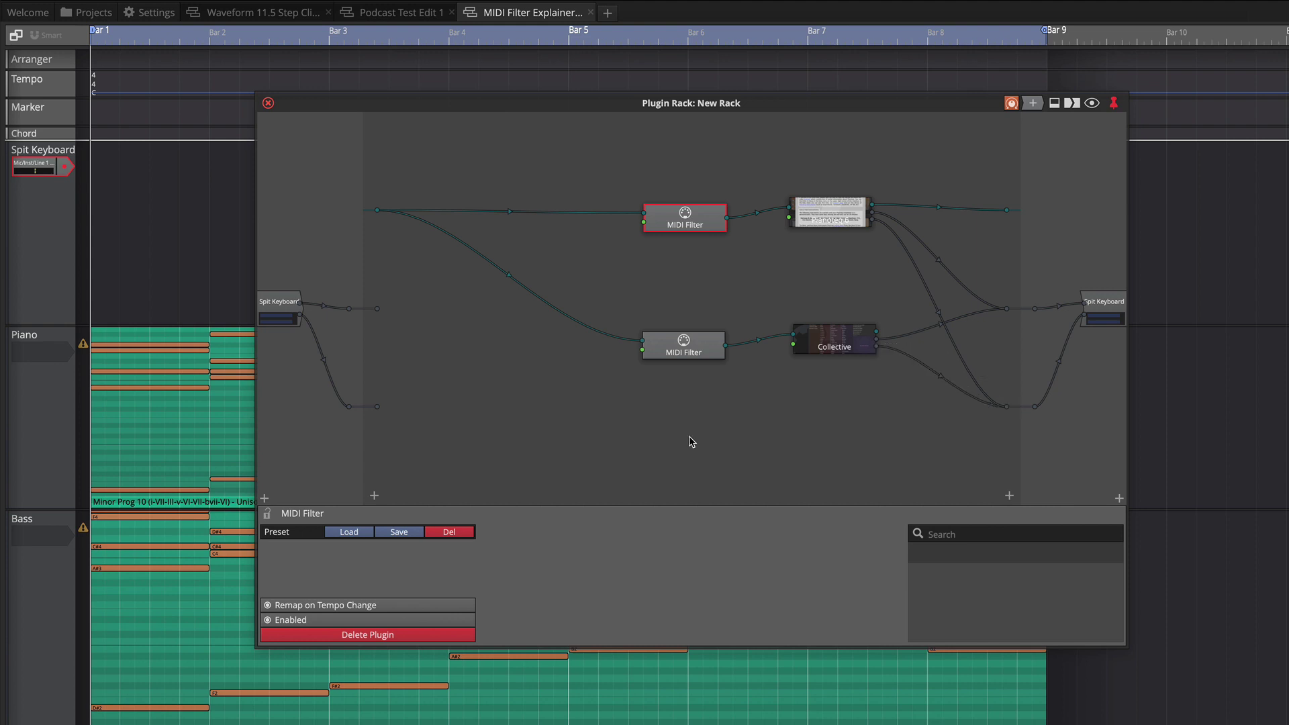
double_click(685, 347)
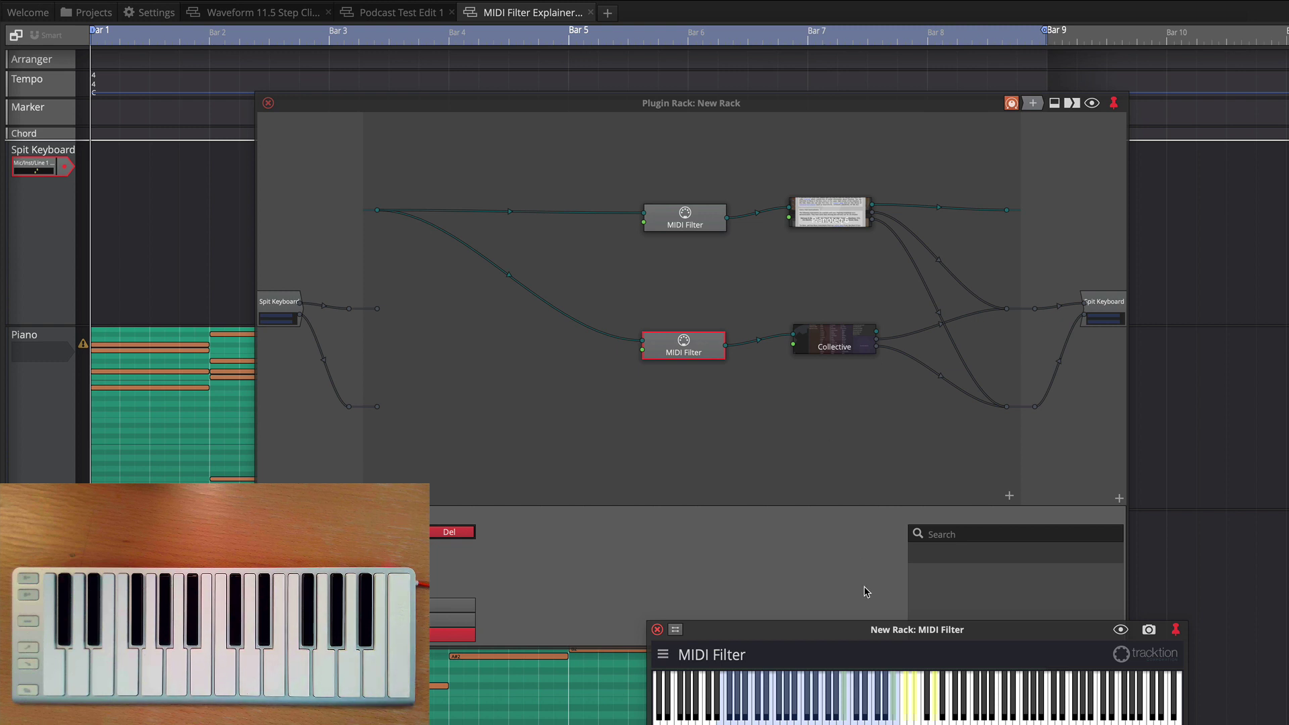
left_click(658, 629)
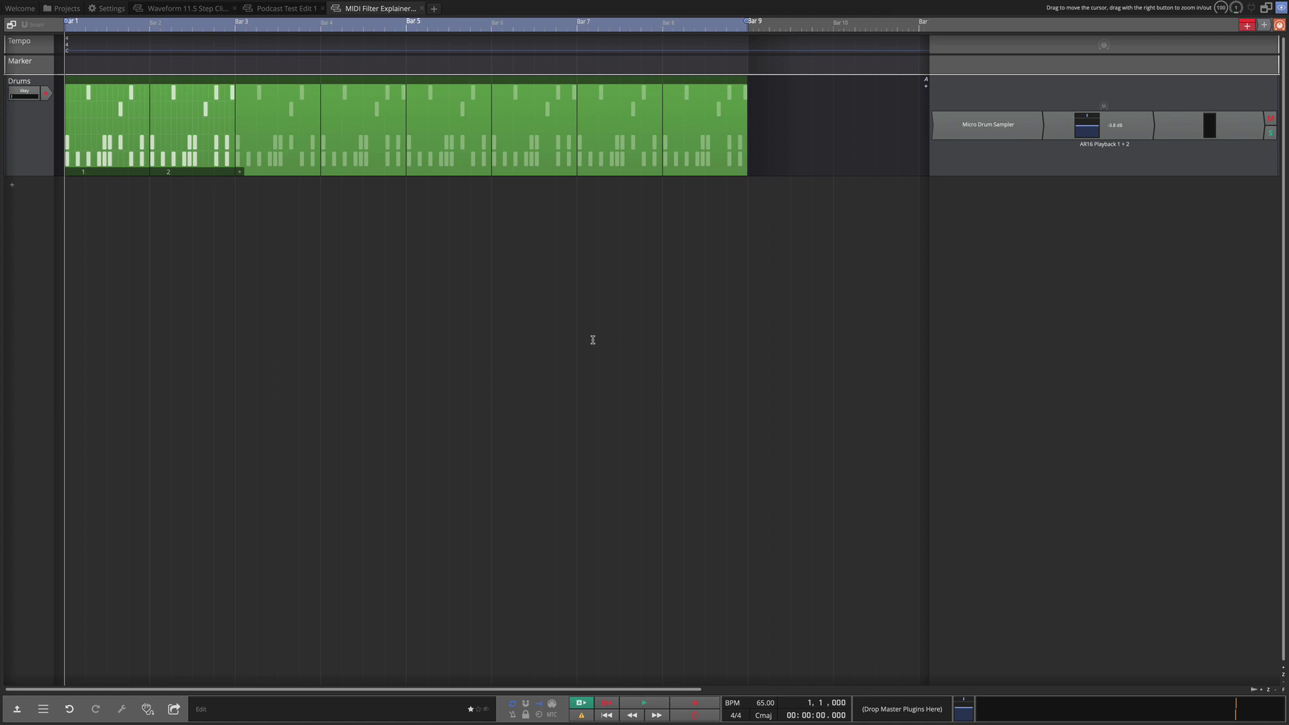
- Duplicate the Drums track with Ctrl+D and colour the duplicate's eight-bar clip teal
left_click(14, 136)
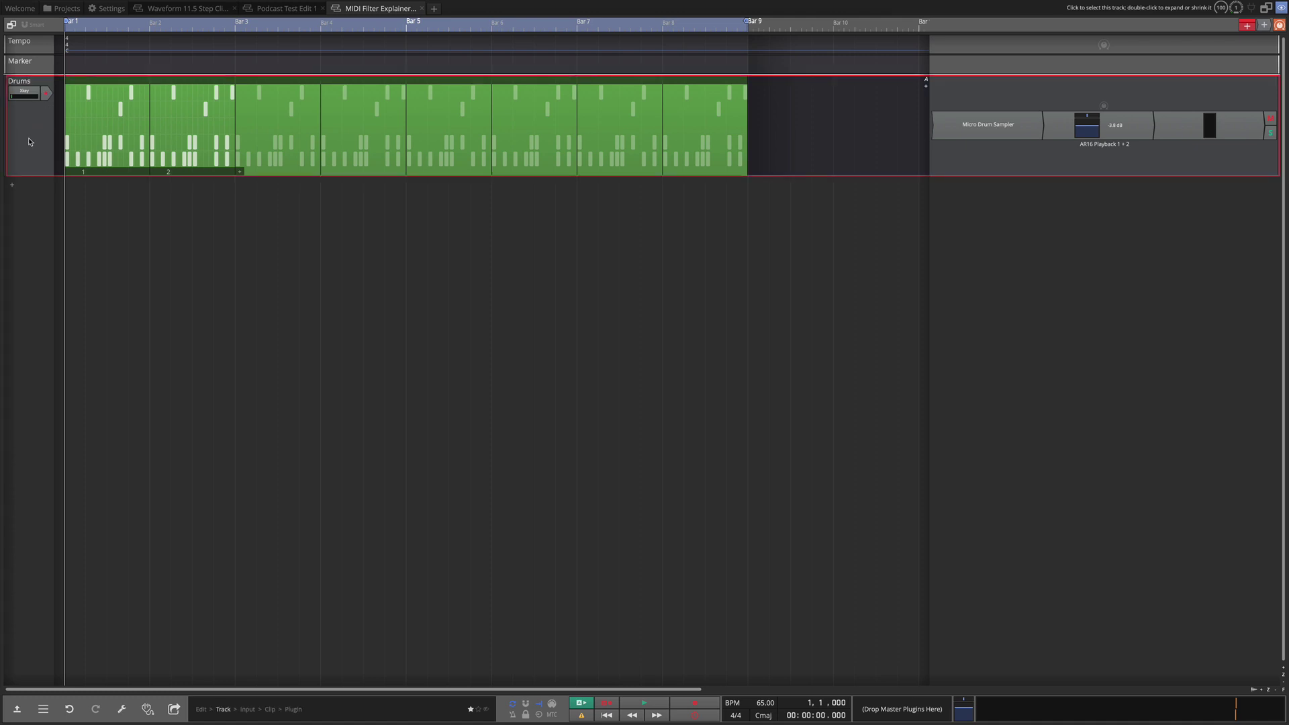
key("ctrl+d")
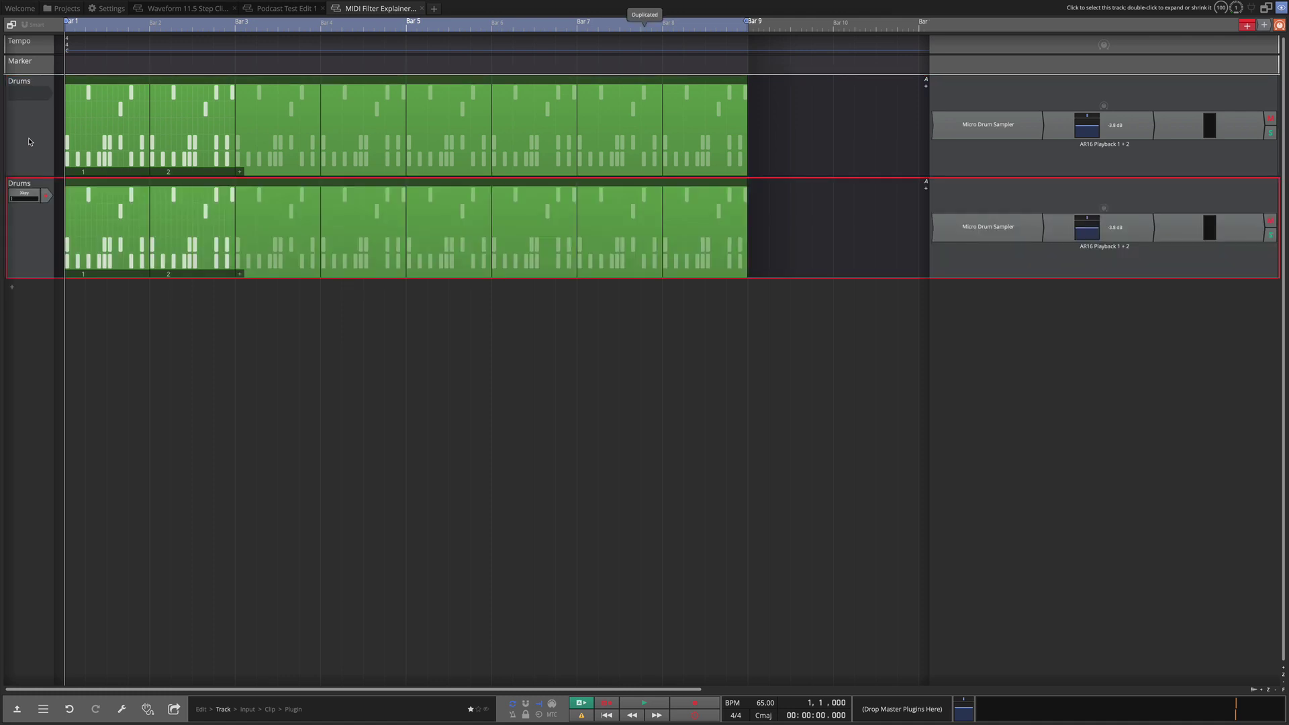
left_click(287, 183)
right_click(287, 184)
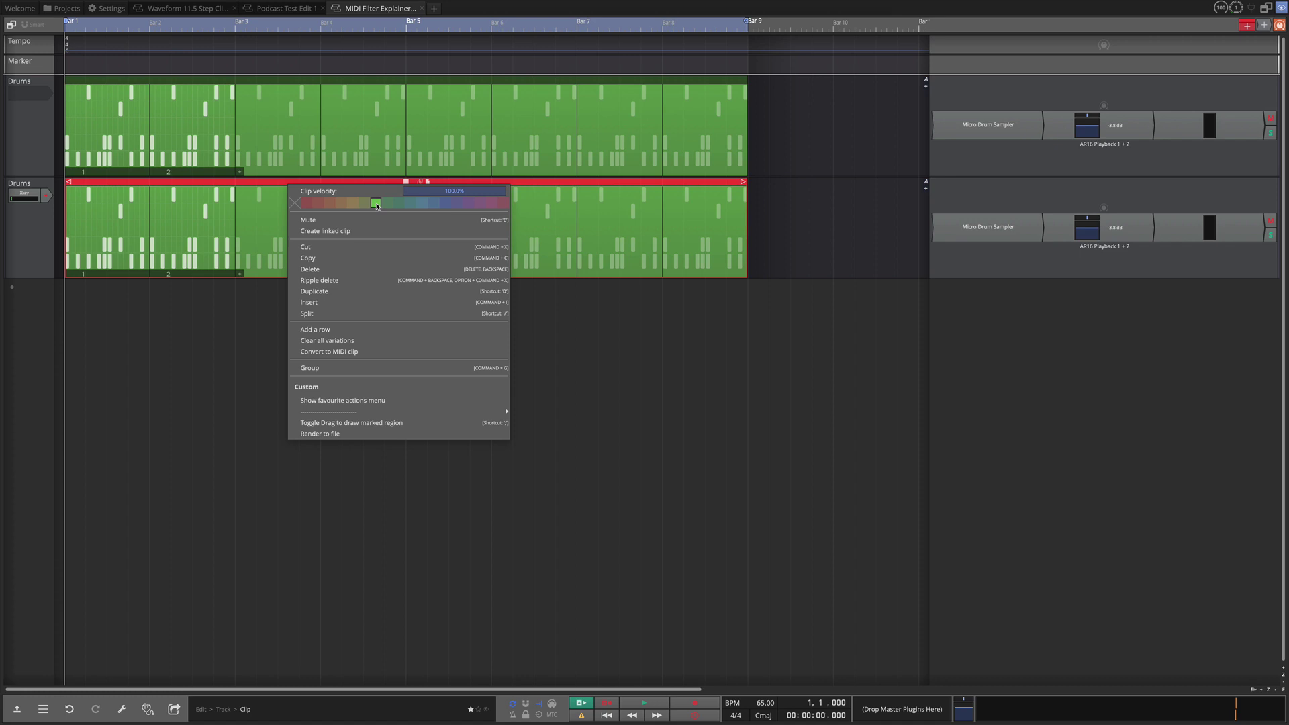
left_click(188, 363)
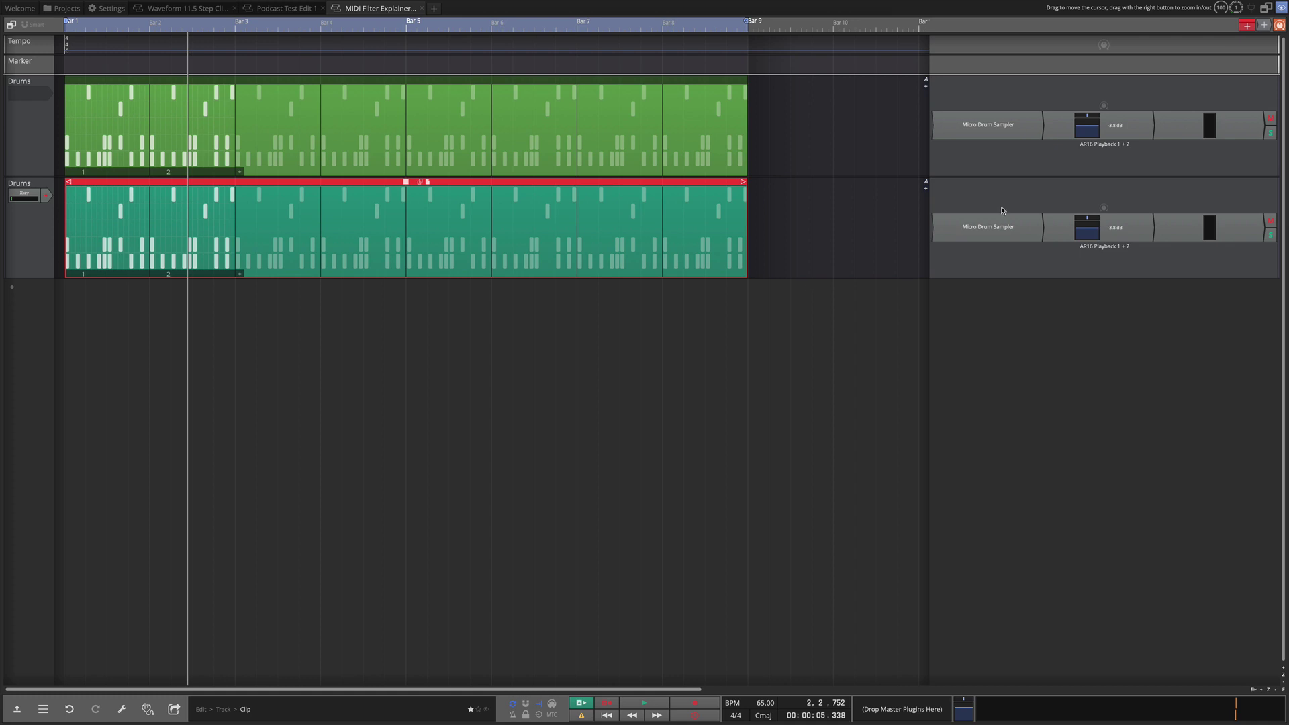
- Insert a MIDI Filter to the left of Micro Drum Sampler on the duplicate track
double_click(946, 230)
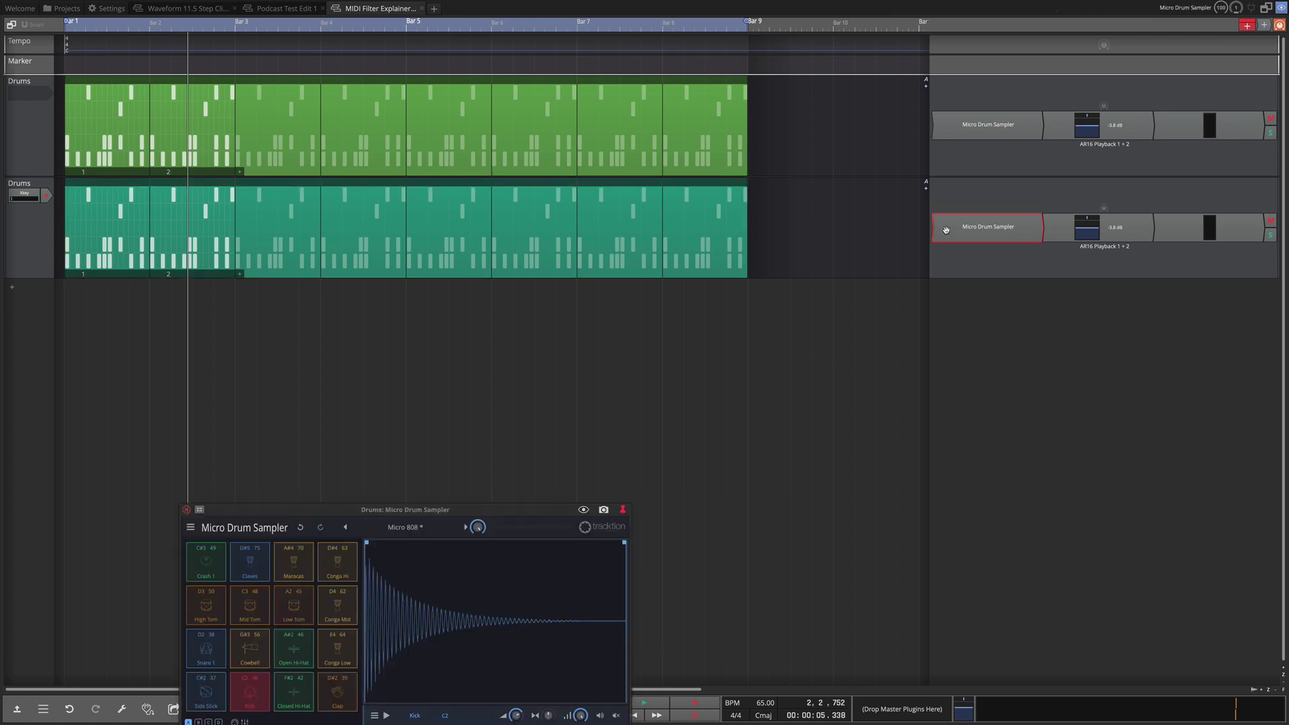
right_click(946, 230)
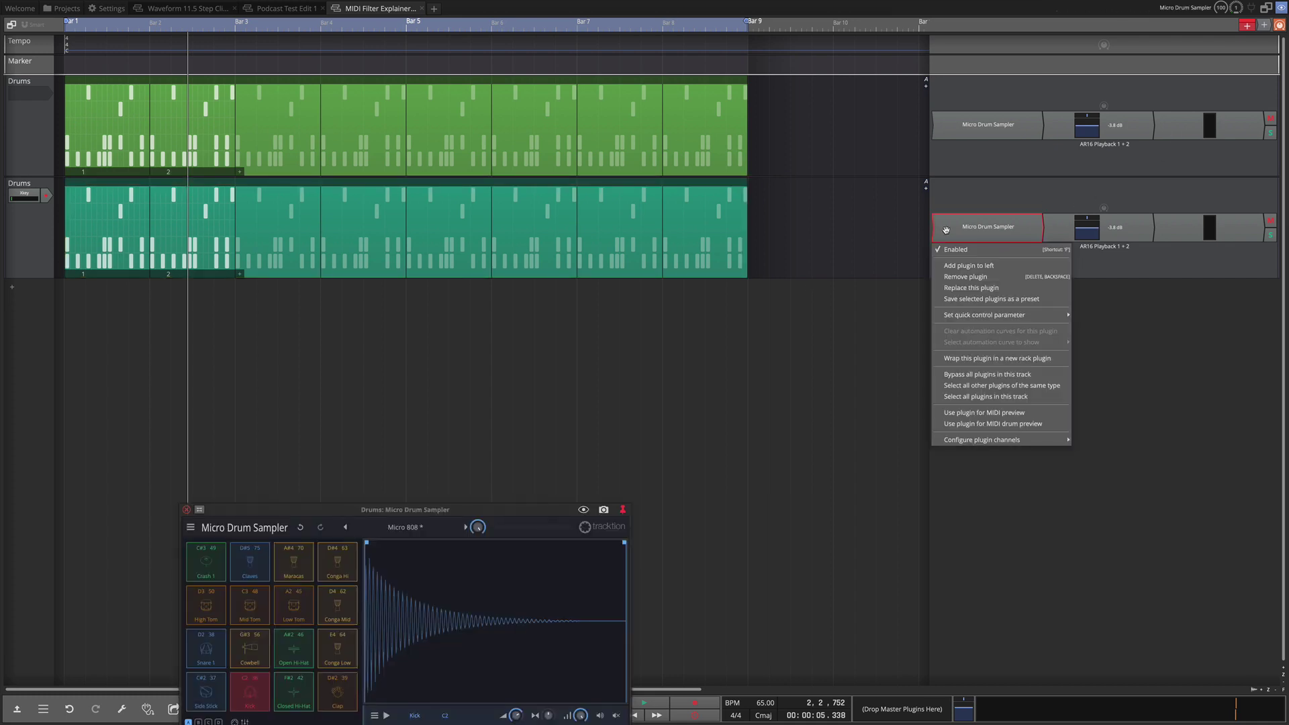
left_click(954, 273)
mouse_move(923, 177)
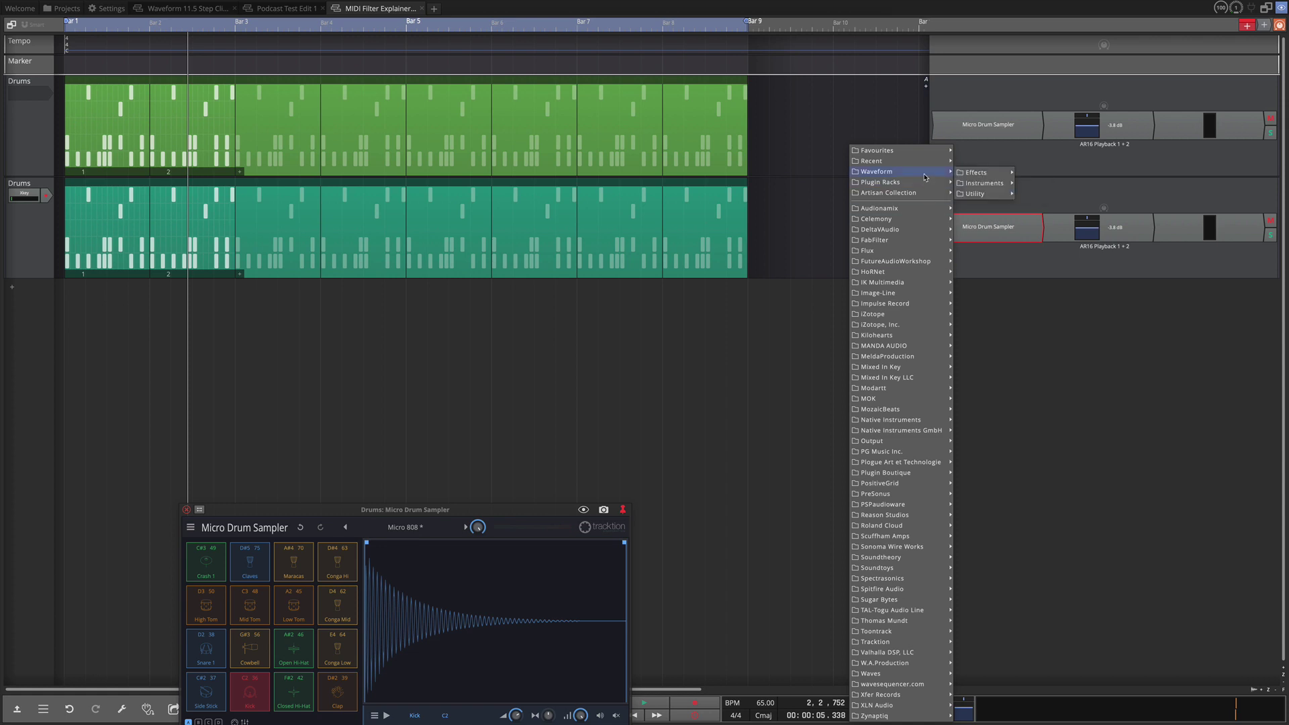
mouse_move(974, 195)
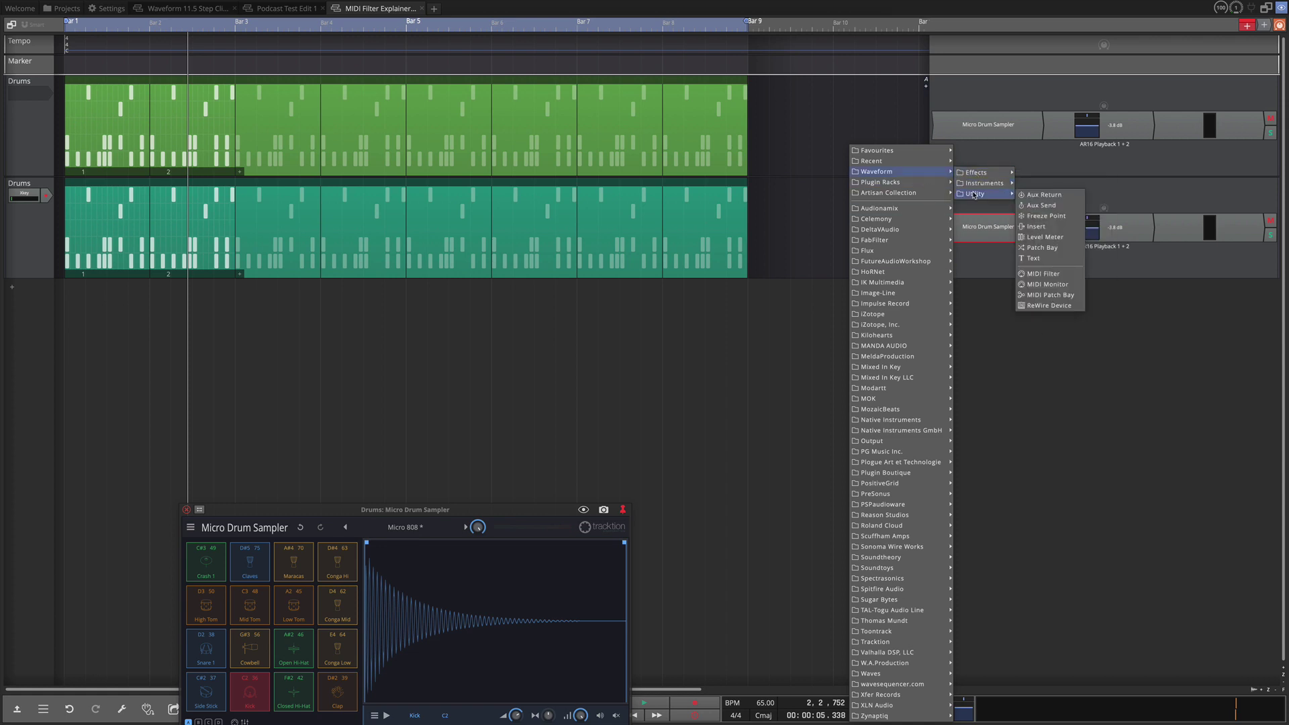
left_click(1045, 275)
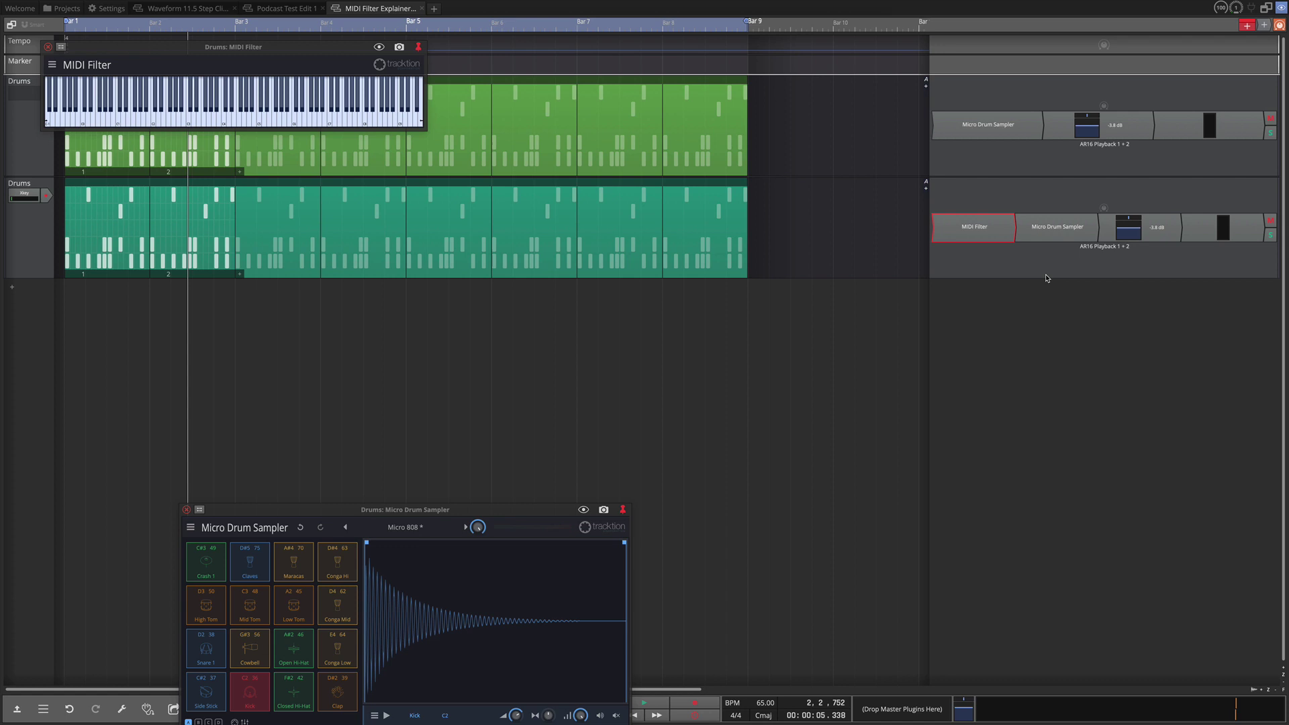
left_click_drag(327, 49, 647, 321)
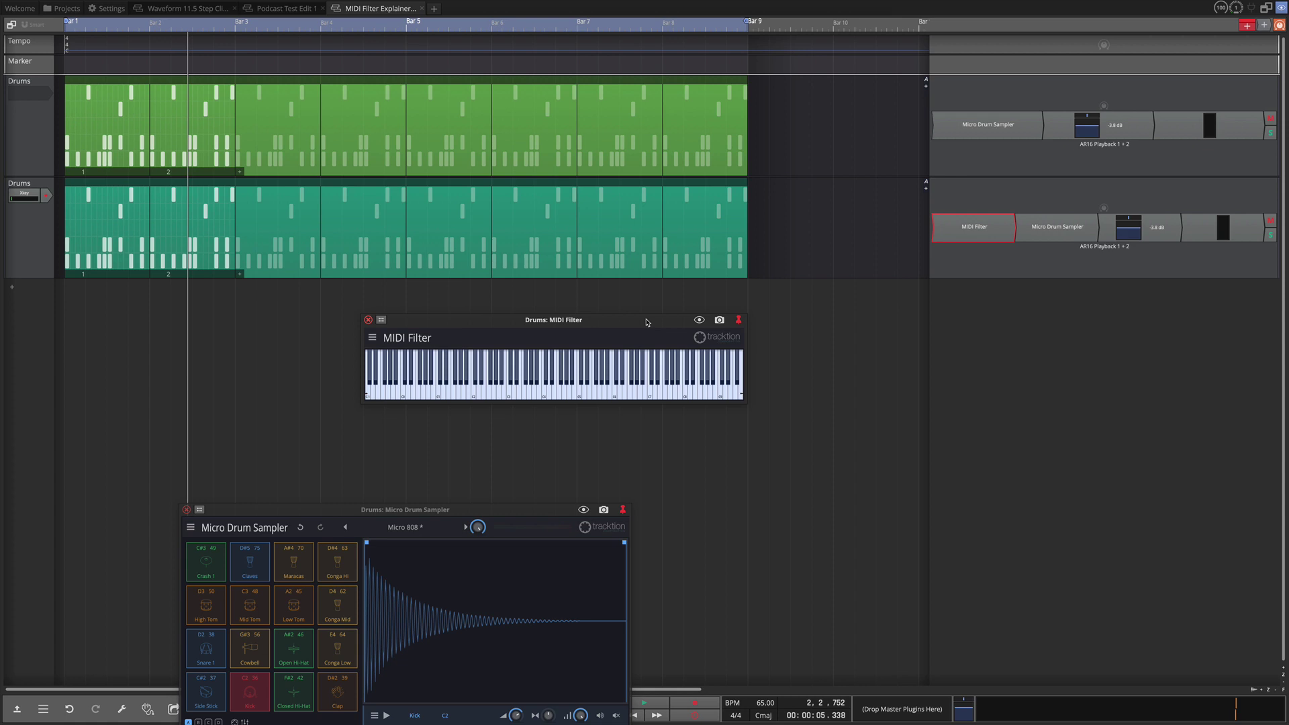
- Narrow the filter's note range to just the snare key while listening to playback
key("space")
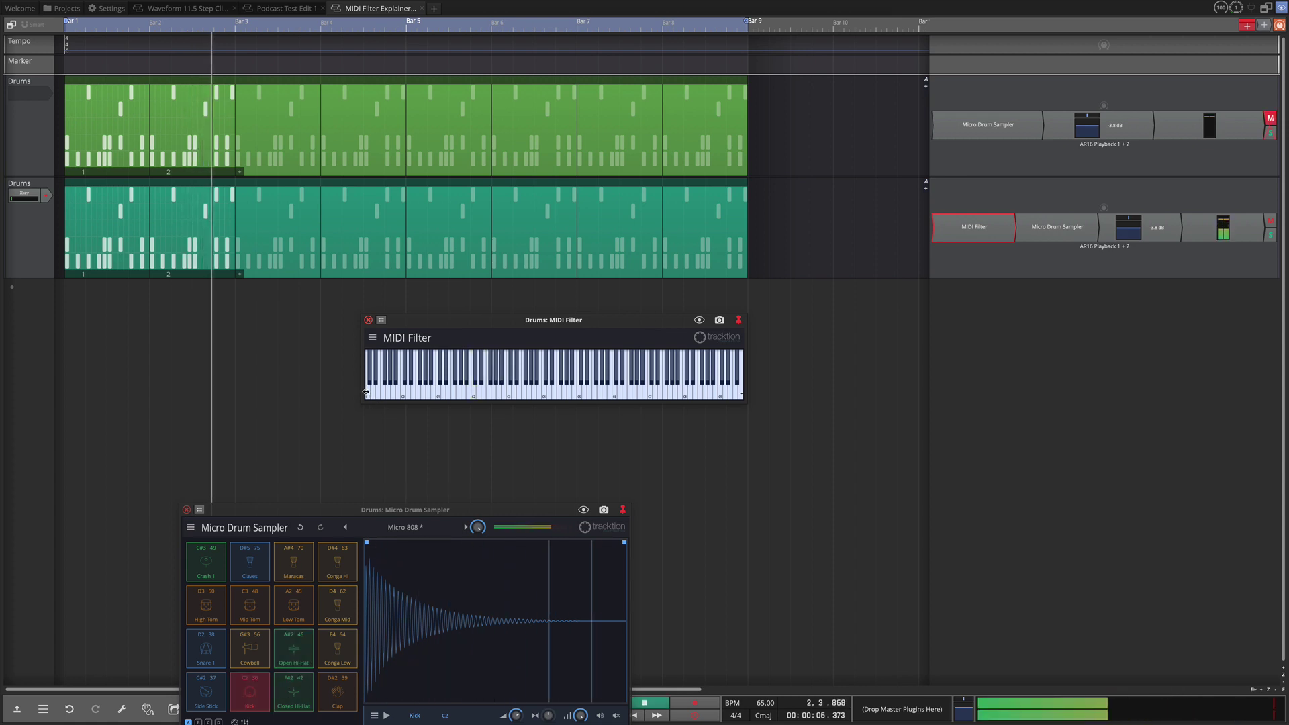
left_click_drag(367, 393, 478, 393)
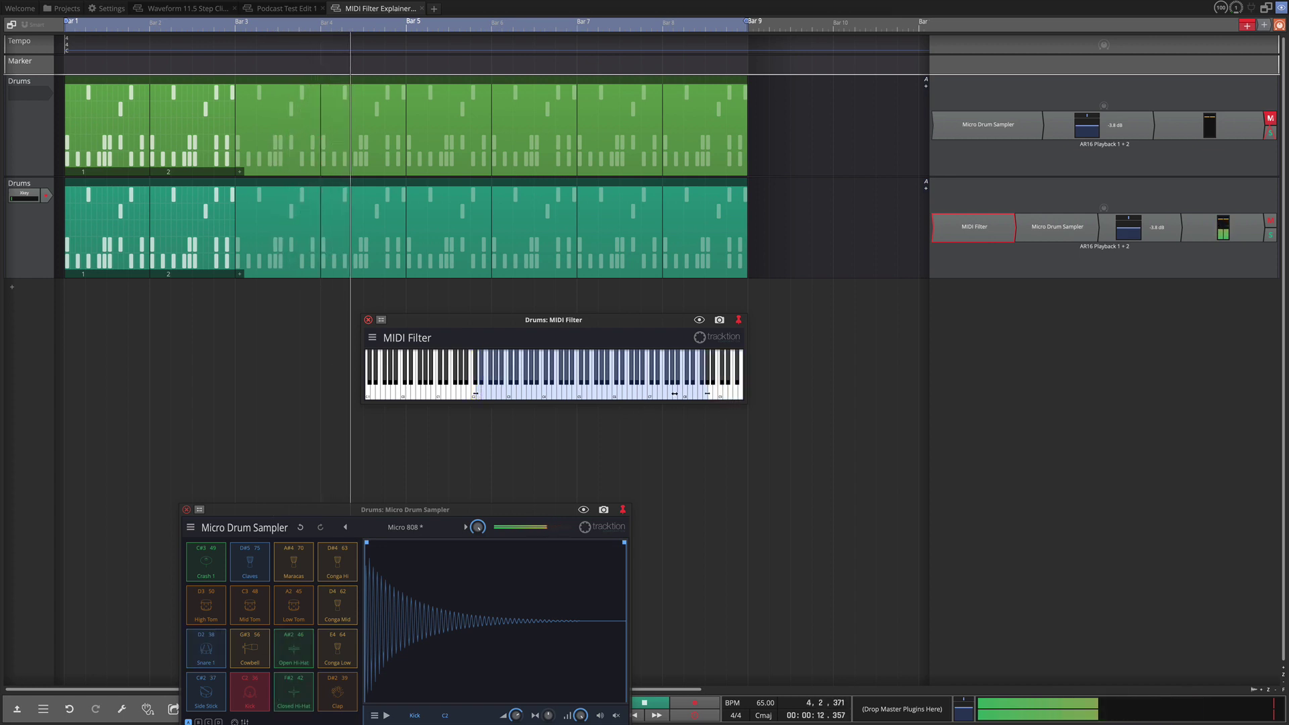
left_click_drag(480, 396, 481, 399)
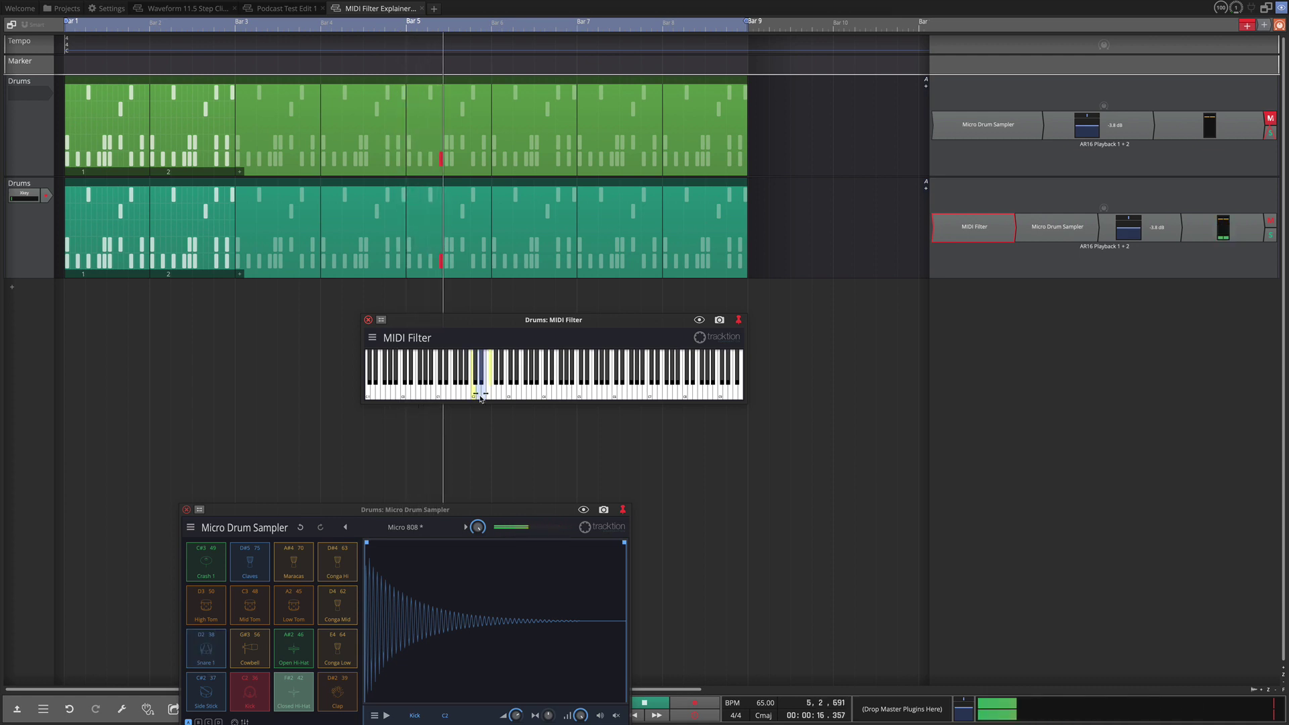
key("space")
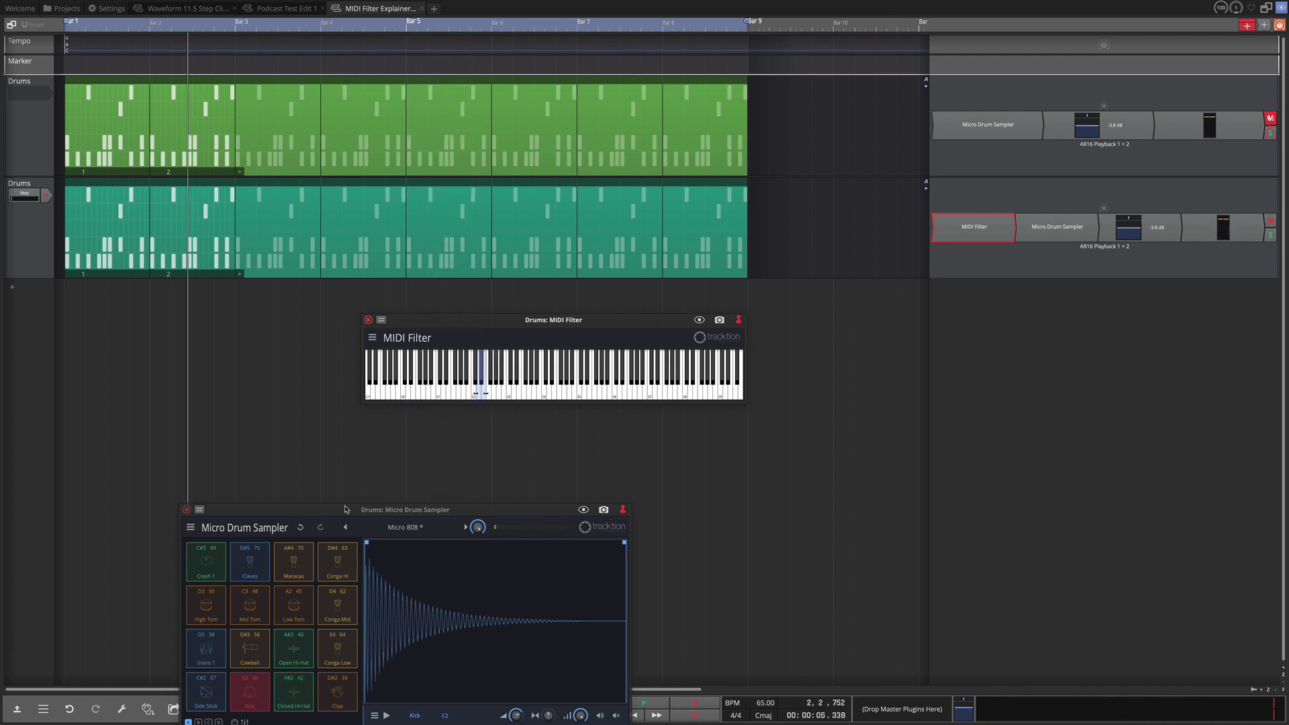
left_click_drag(346, 510, 299, 330)
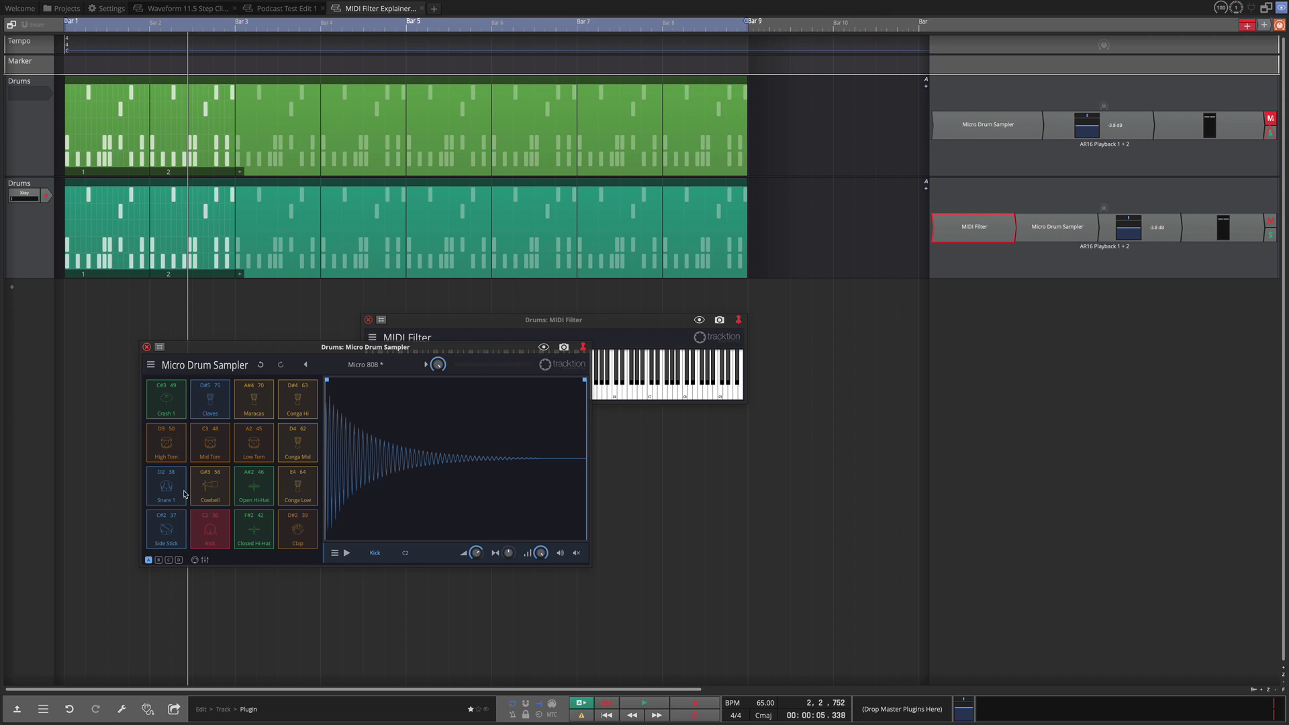
left_click(146, 348)
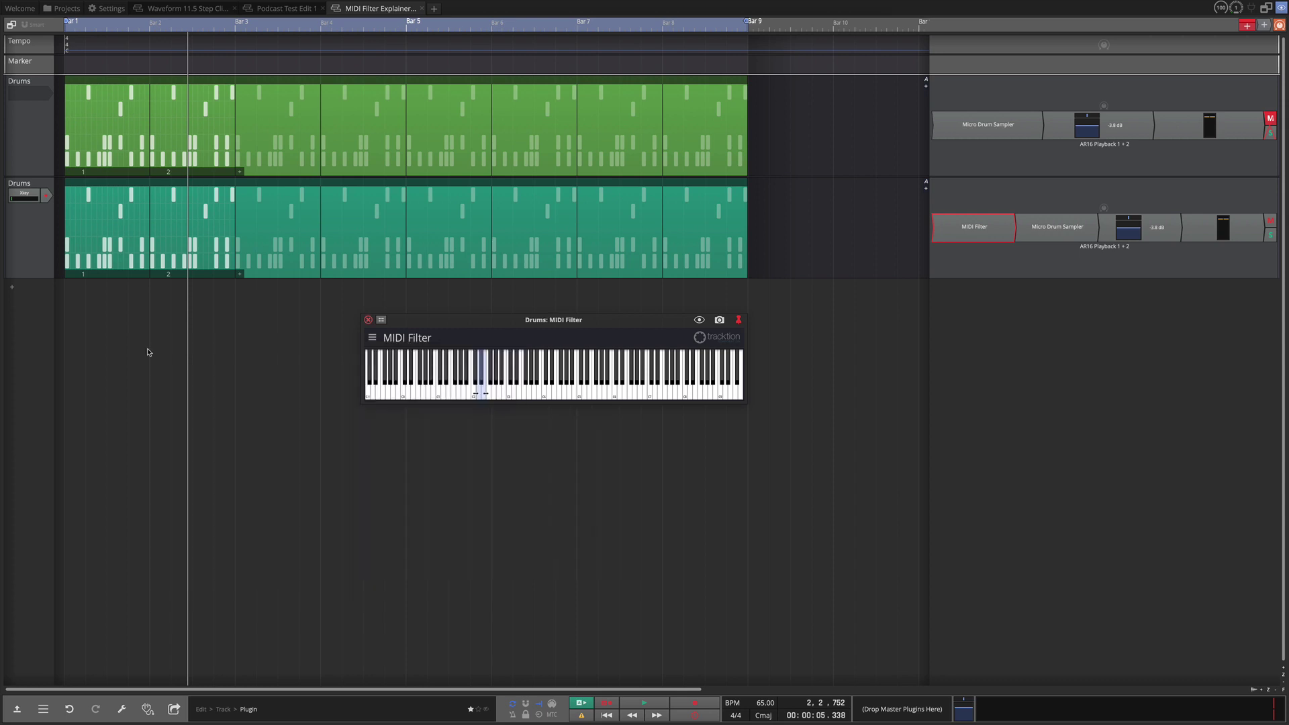
double_click(1067, 228)
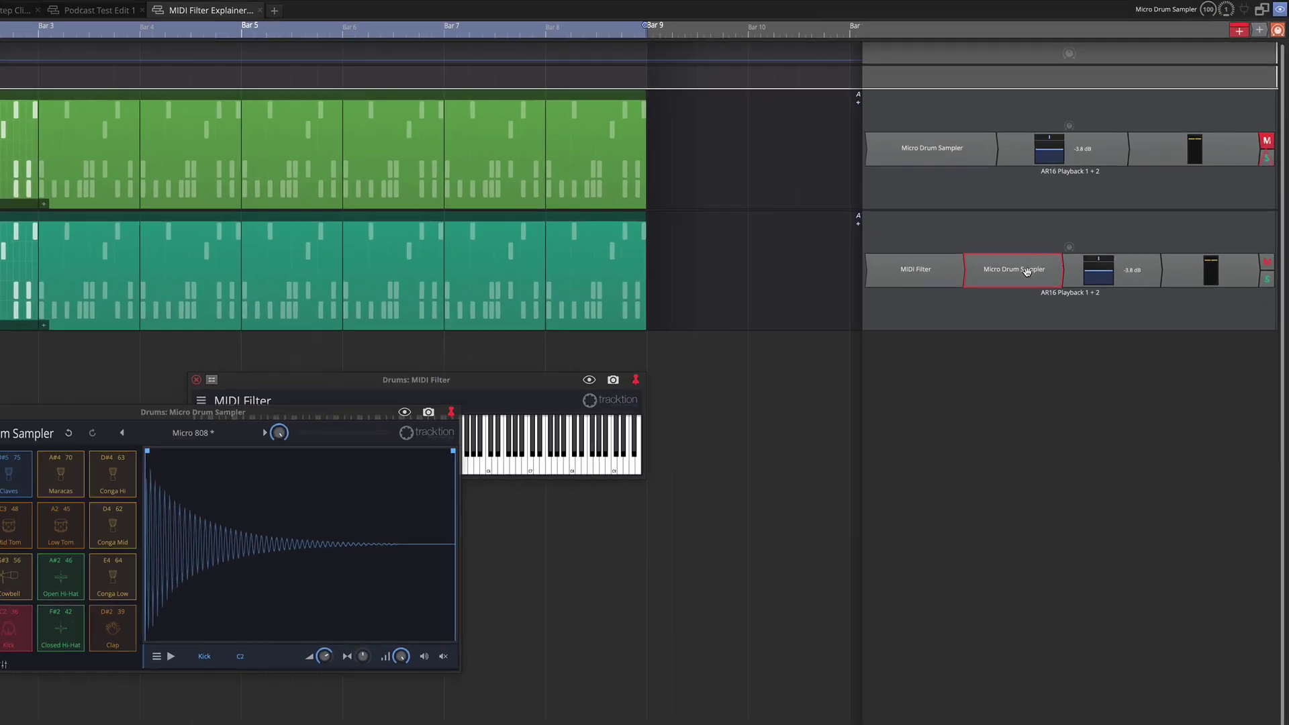
- Replace the duplicate track's Micro Drum Sampler with MT-PowerDrumKit
right_click(1067, 228)
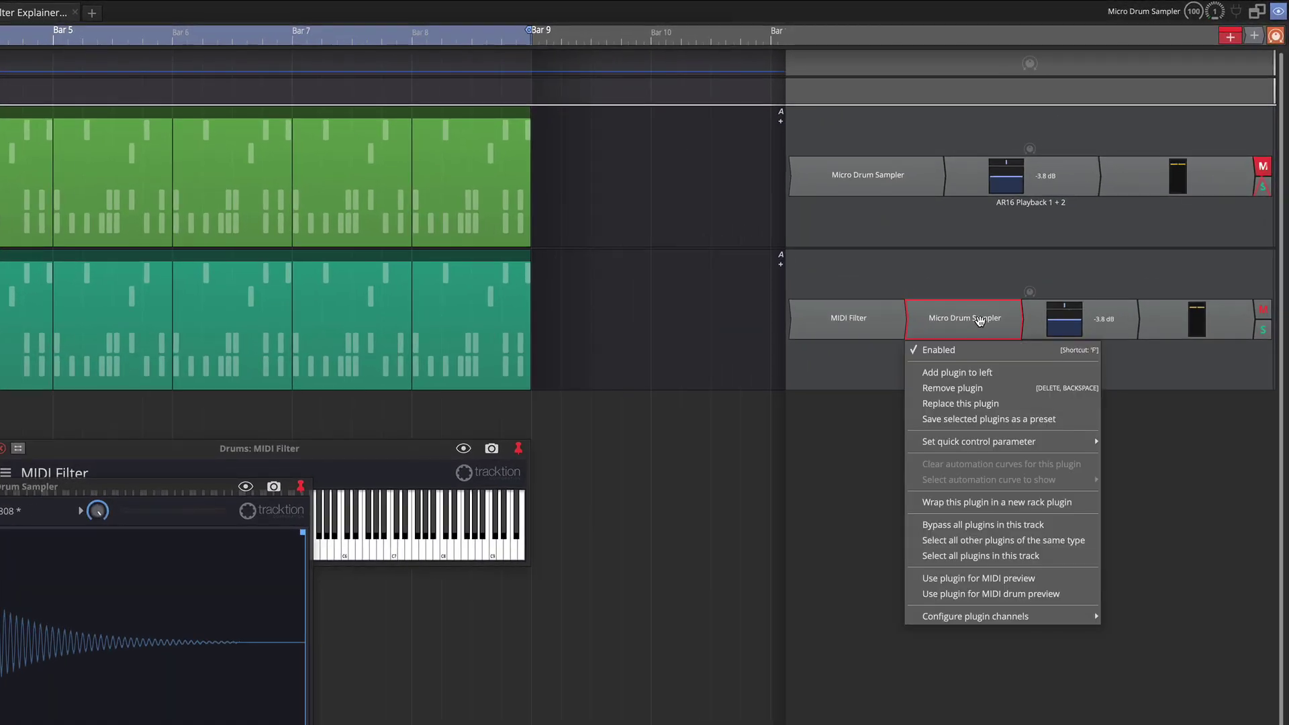
left_click(992, 405)
mouse_move(988, 408)
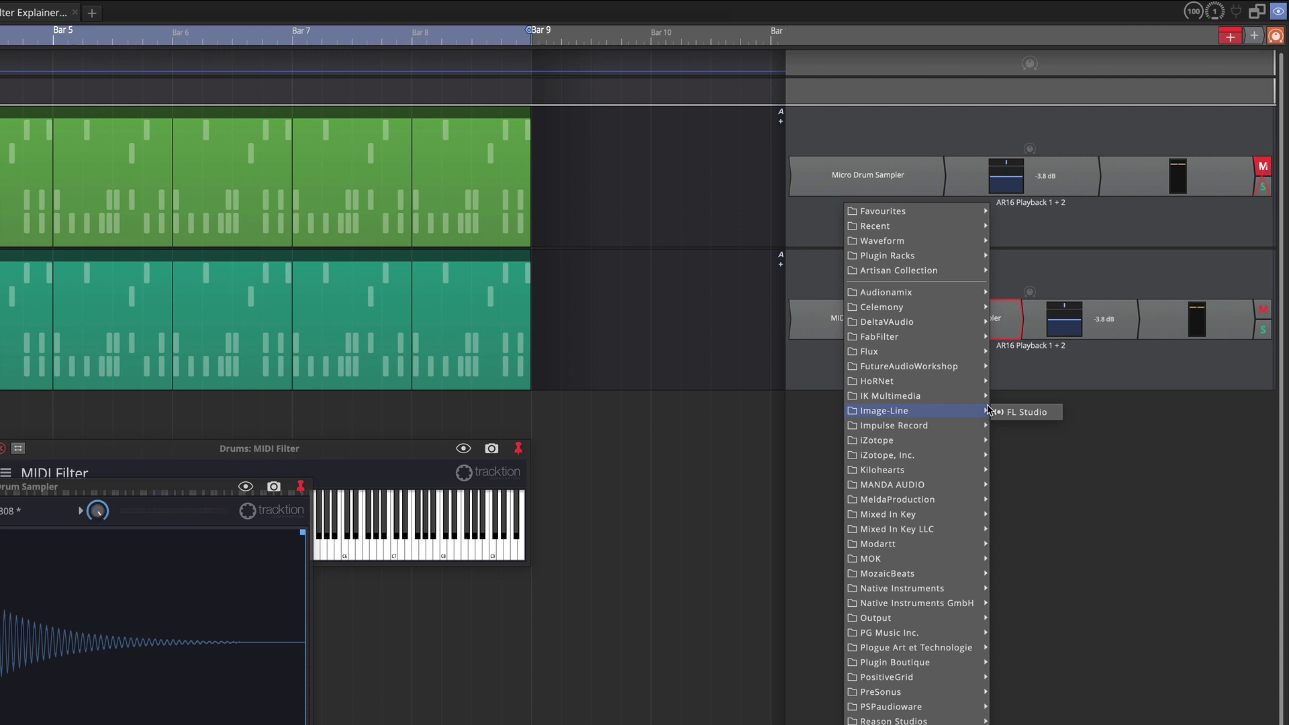
left_click(1043, 487)
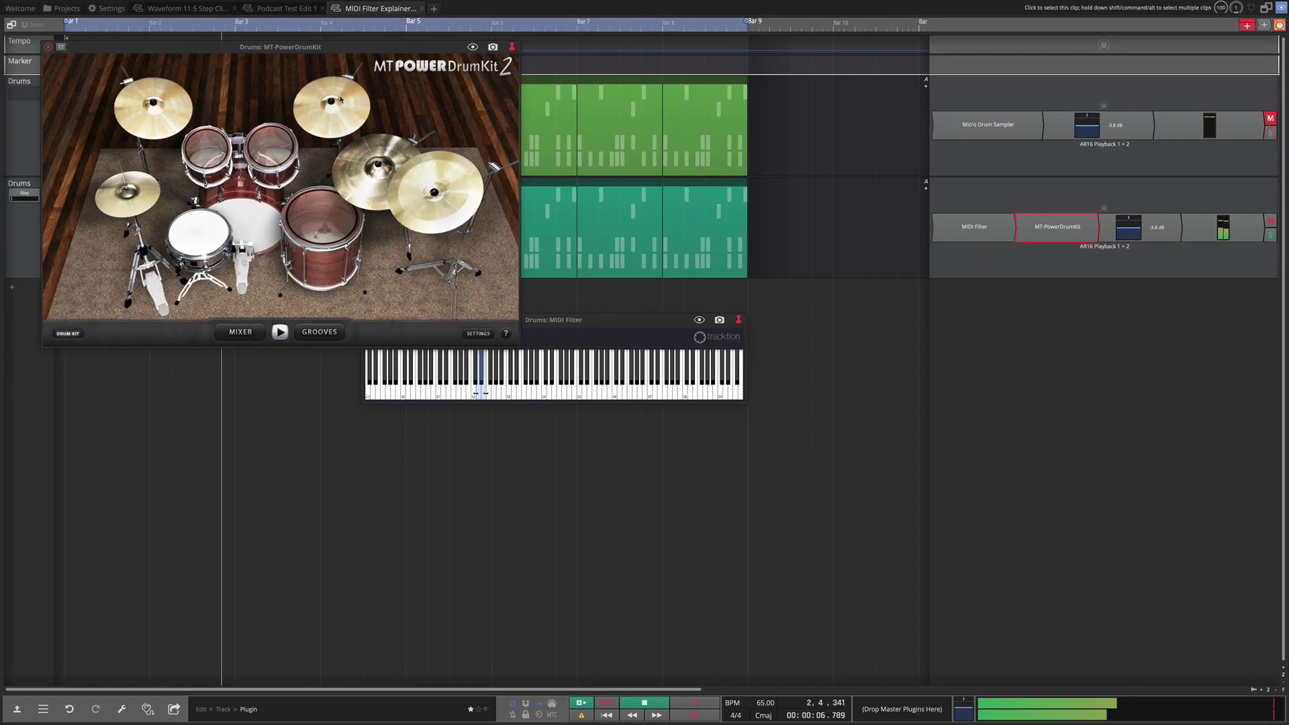
left_click_drag(247, 44, 631, 362)
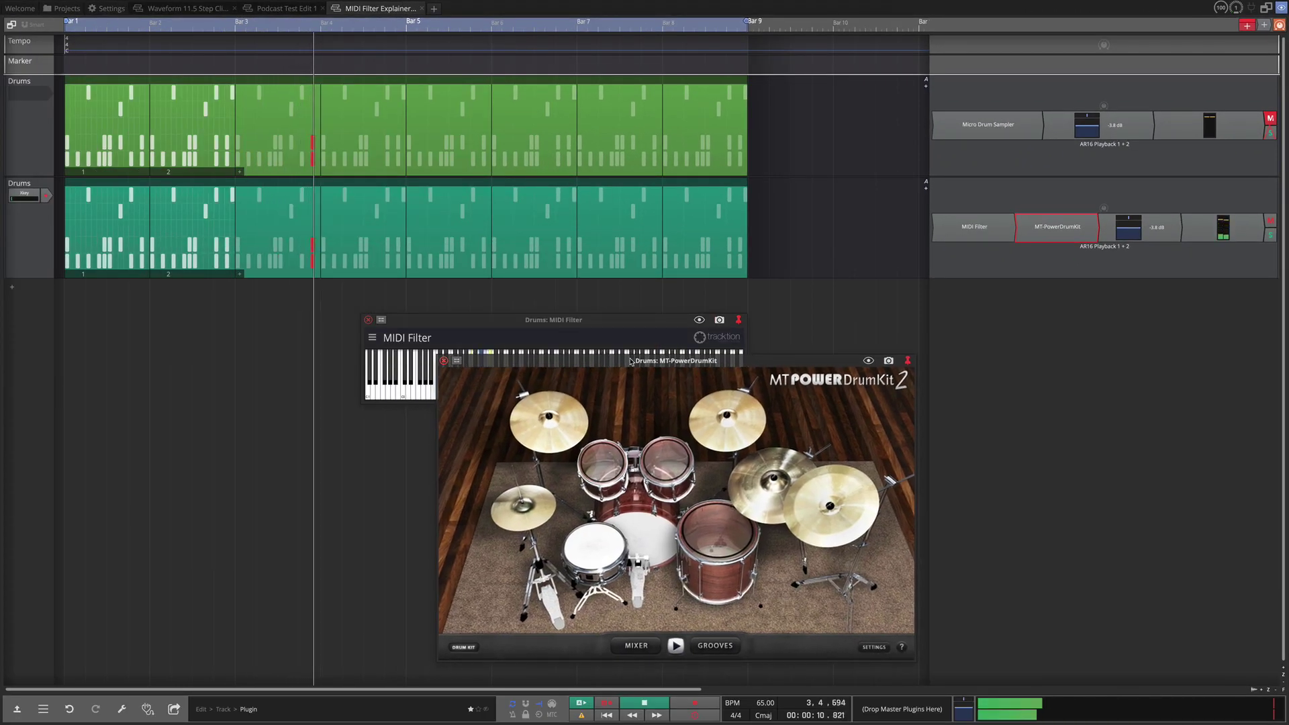
- Unmute the original Drums track and play both drum tracks together
key("space")
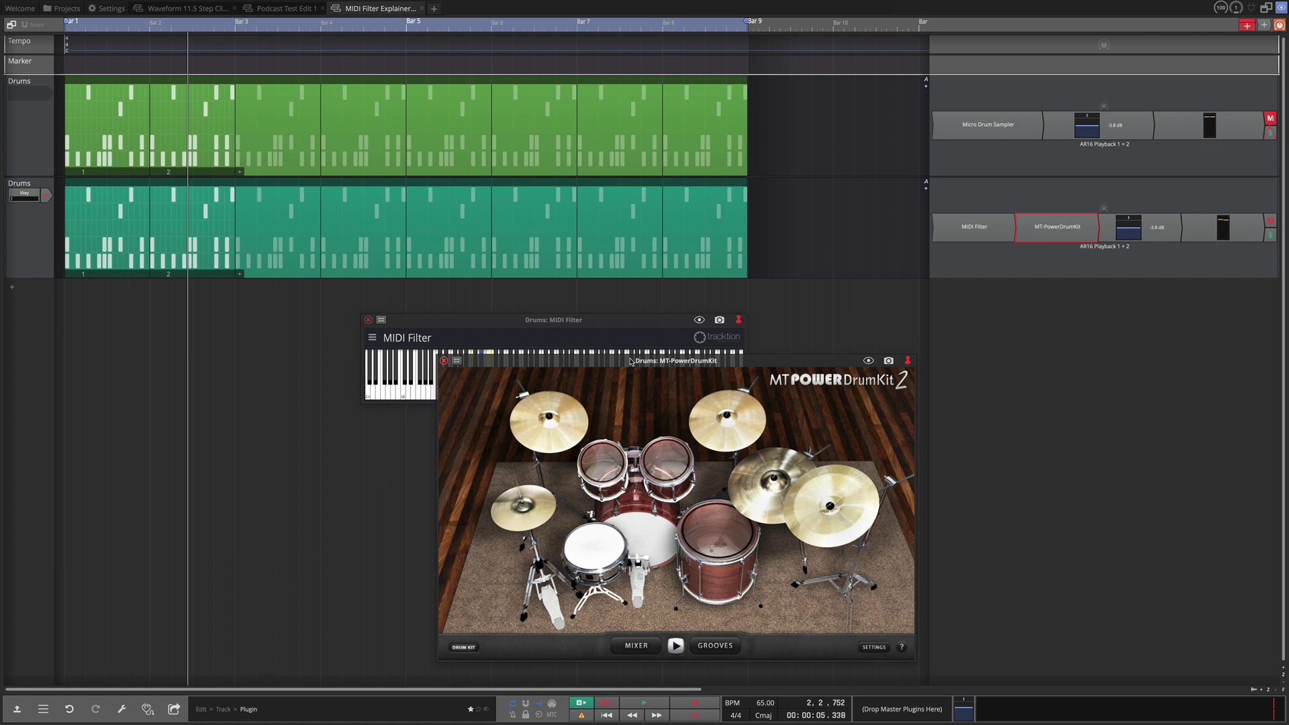
left_click(1270, 120)
key("space")
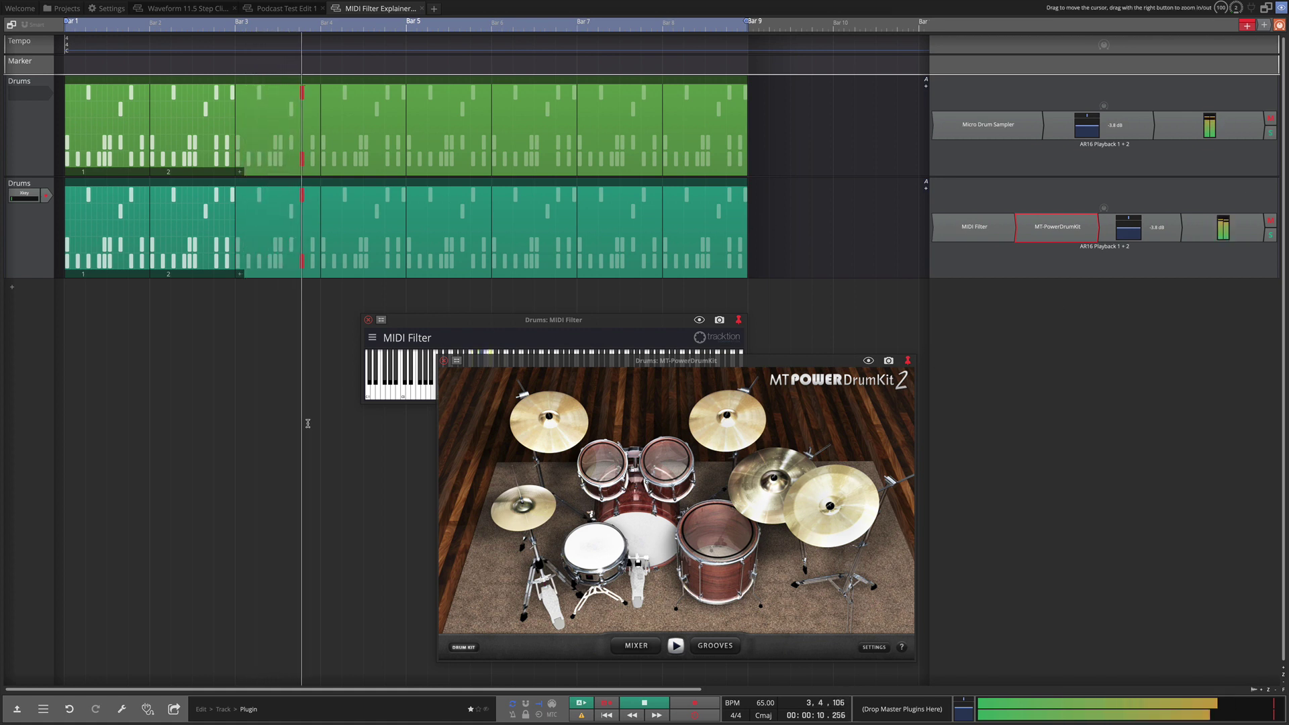
key("space")
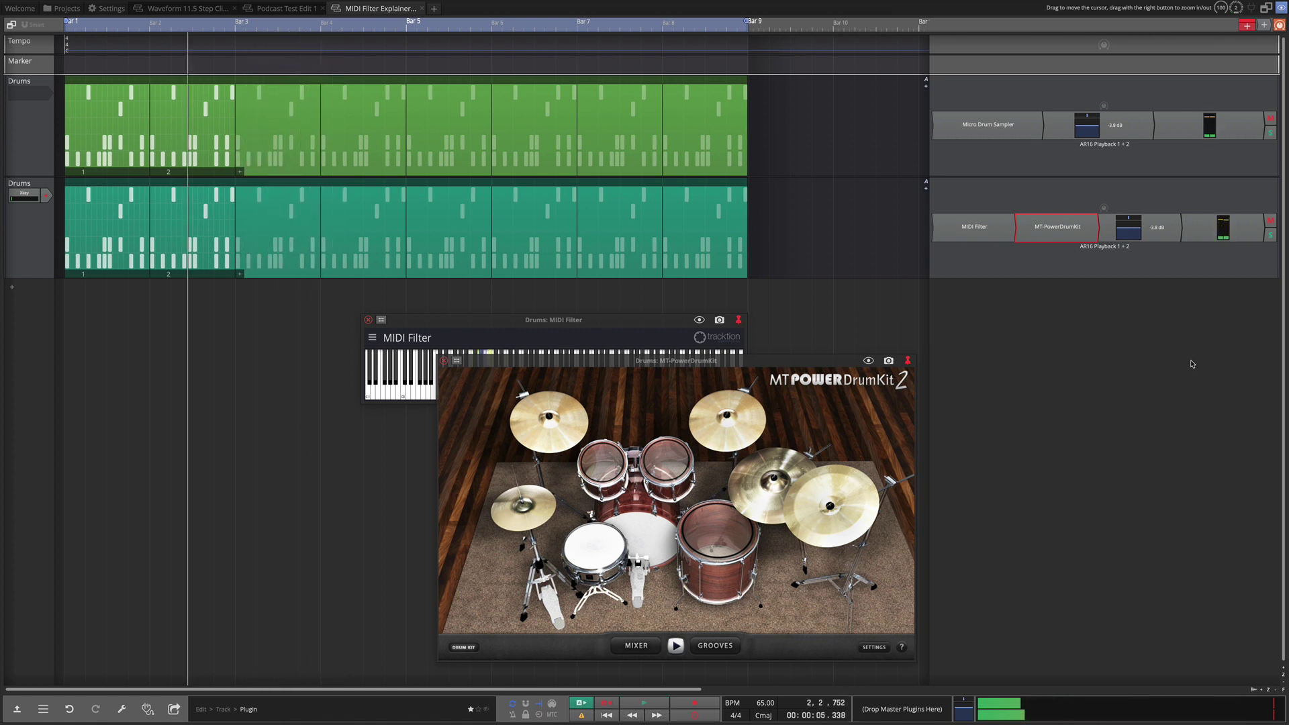
- Insert a Waveform Reverb after MT-PowerDrumKit on the second Drums track
left_click(1107, 233)
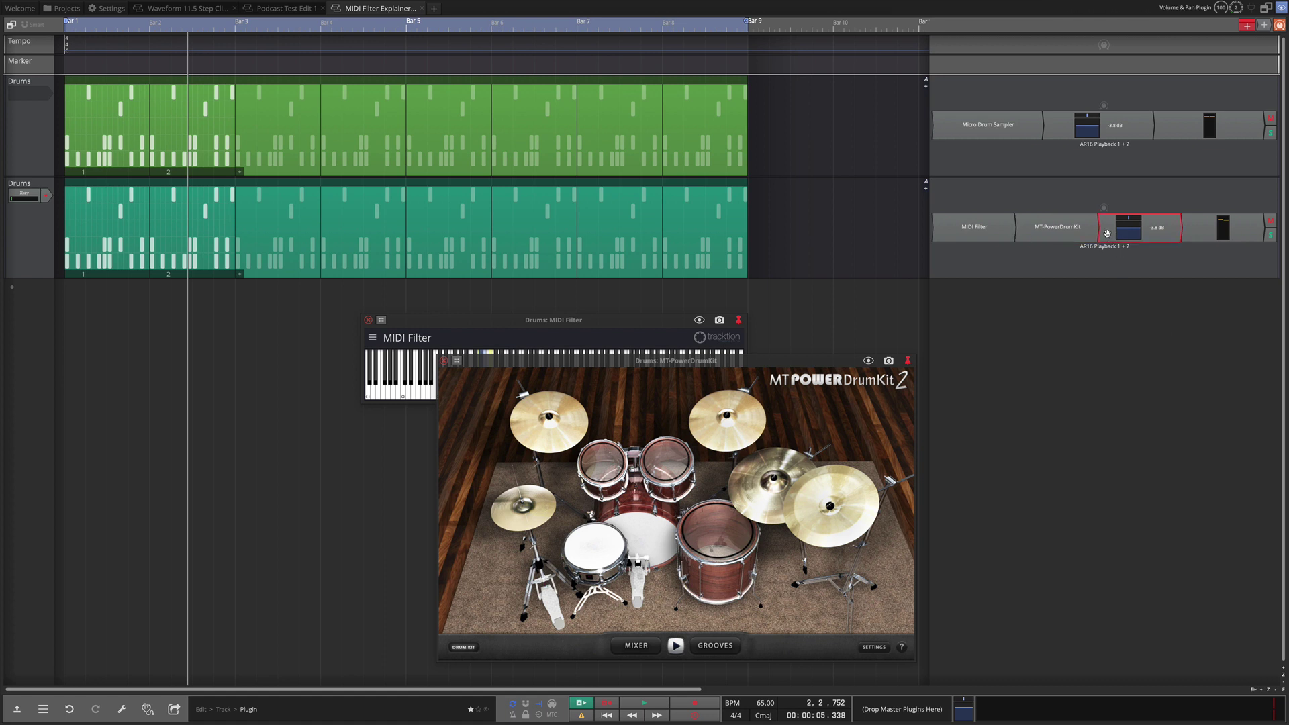
right_click(1107, 233)
left_click(1118, 251)
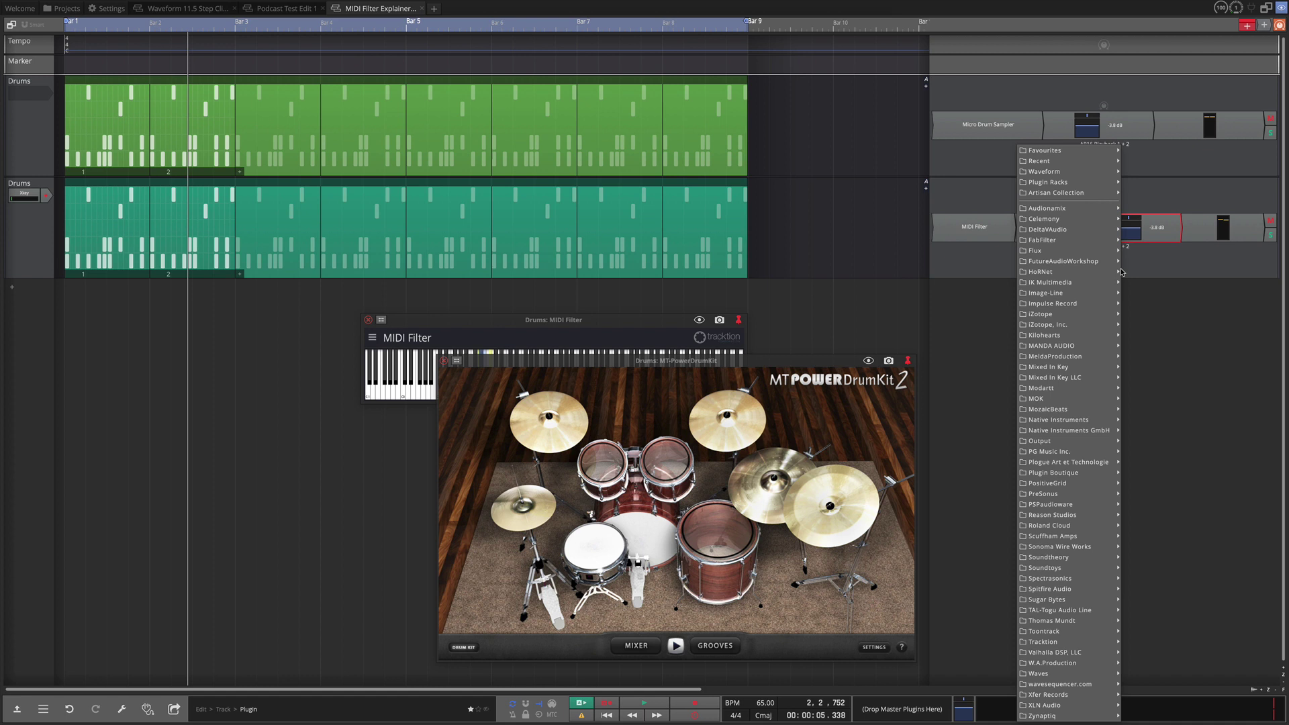
mouse_move(1083, 176)
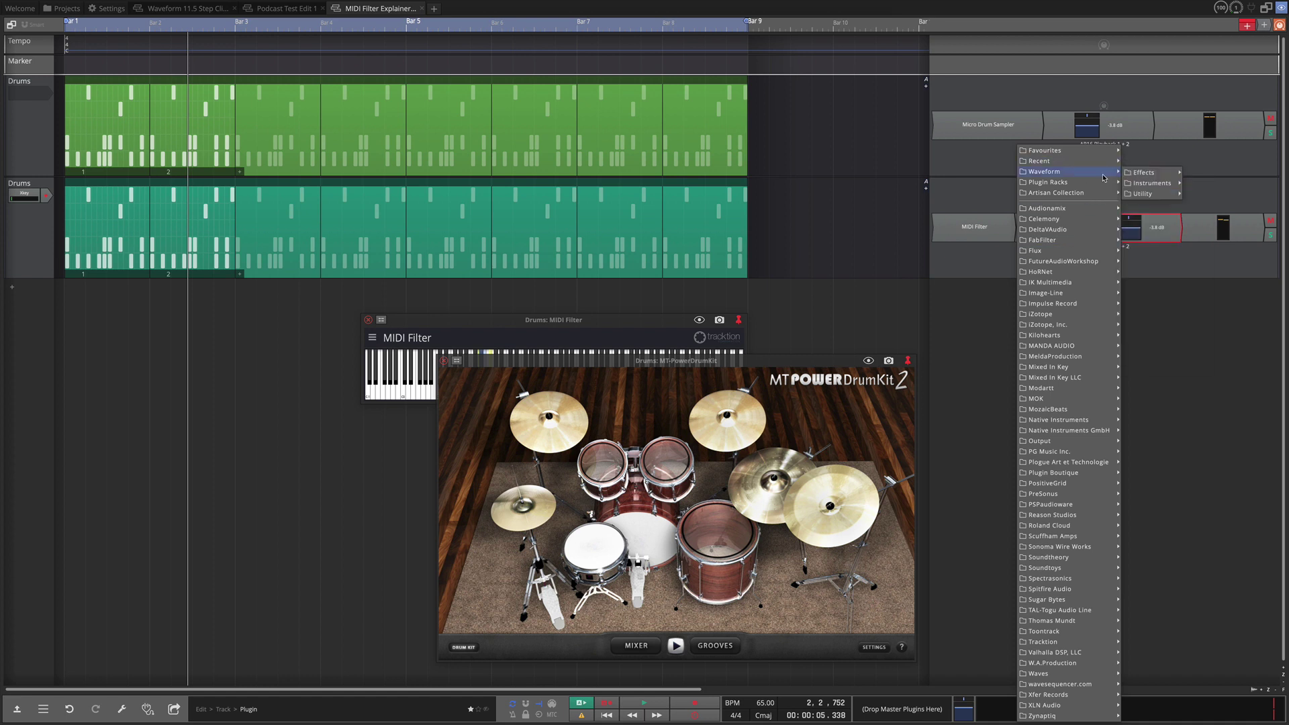
mouse_move(1155, 176)
left_click(1218, 274)
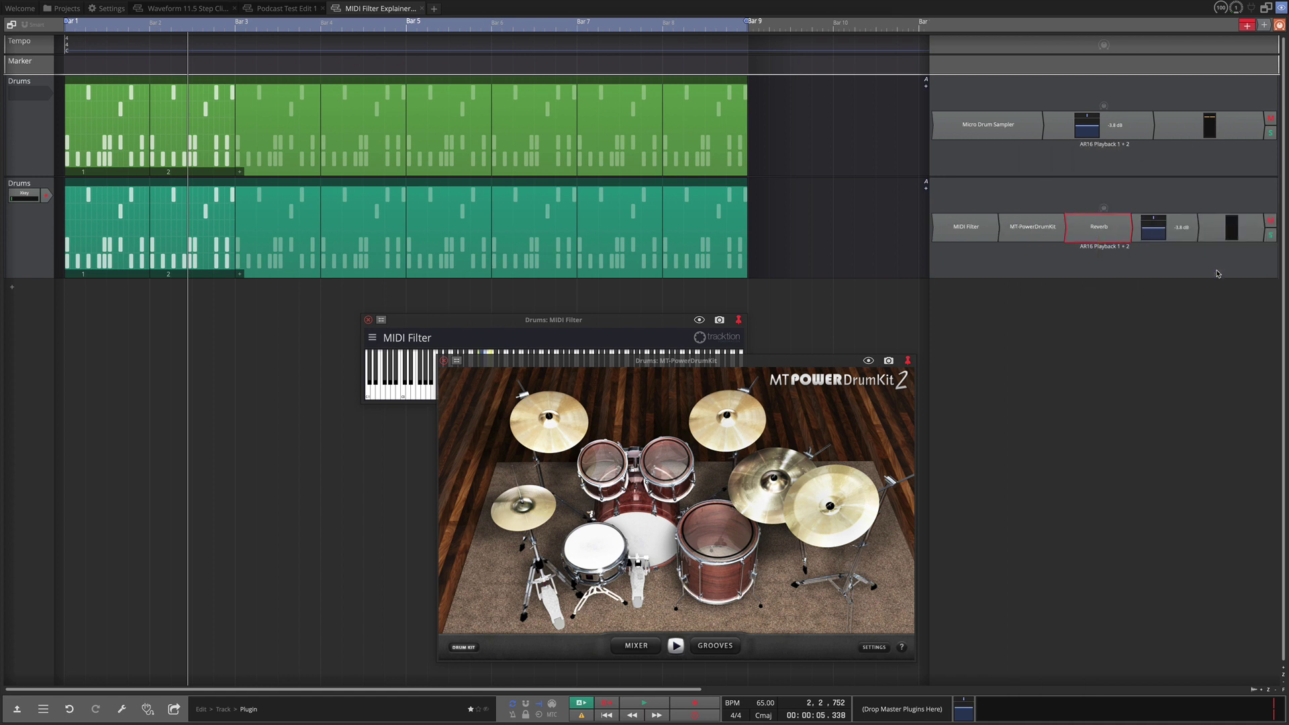
left_click_drag(91, 49, 1010, 431)
- Increase the Reverb's wet signal while playing and pull the track volume down to -20 dB
mouse_move(1072, 477)
scroll(1072, 477, "down", 3)
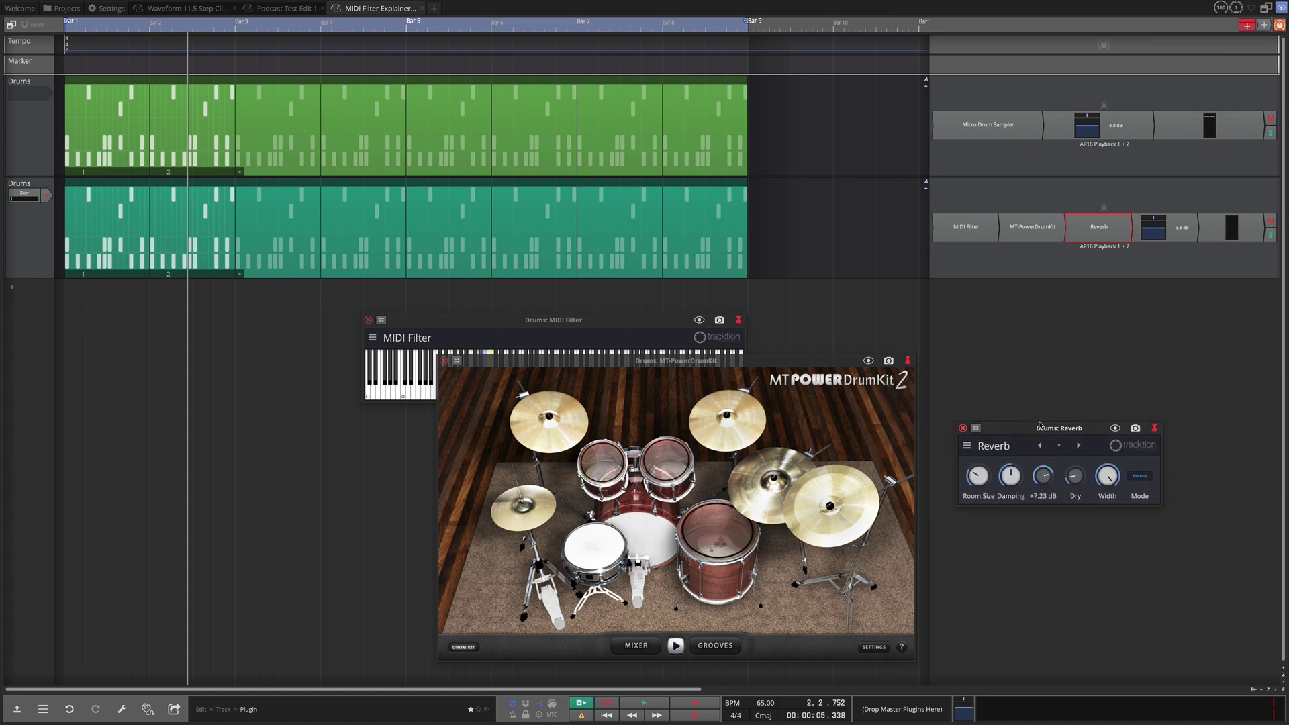
key("space")
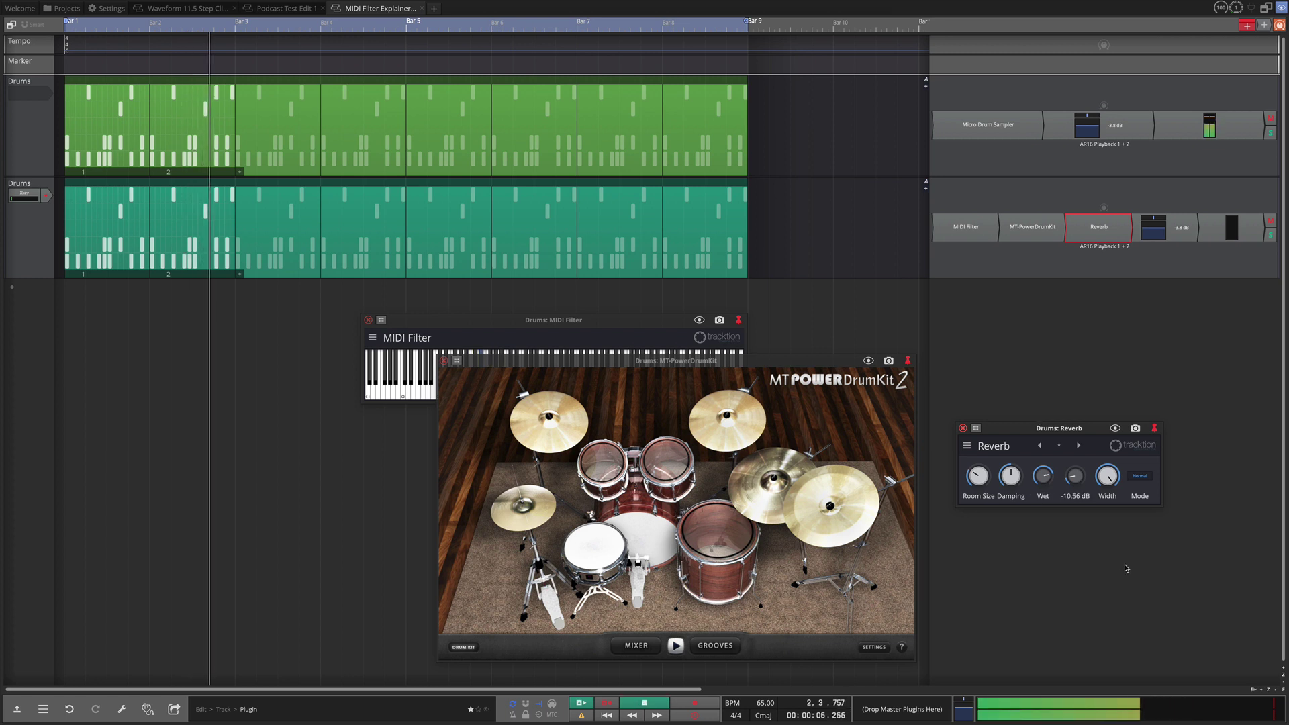
scroll(1041, 483, "up", 4)
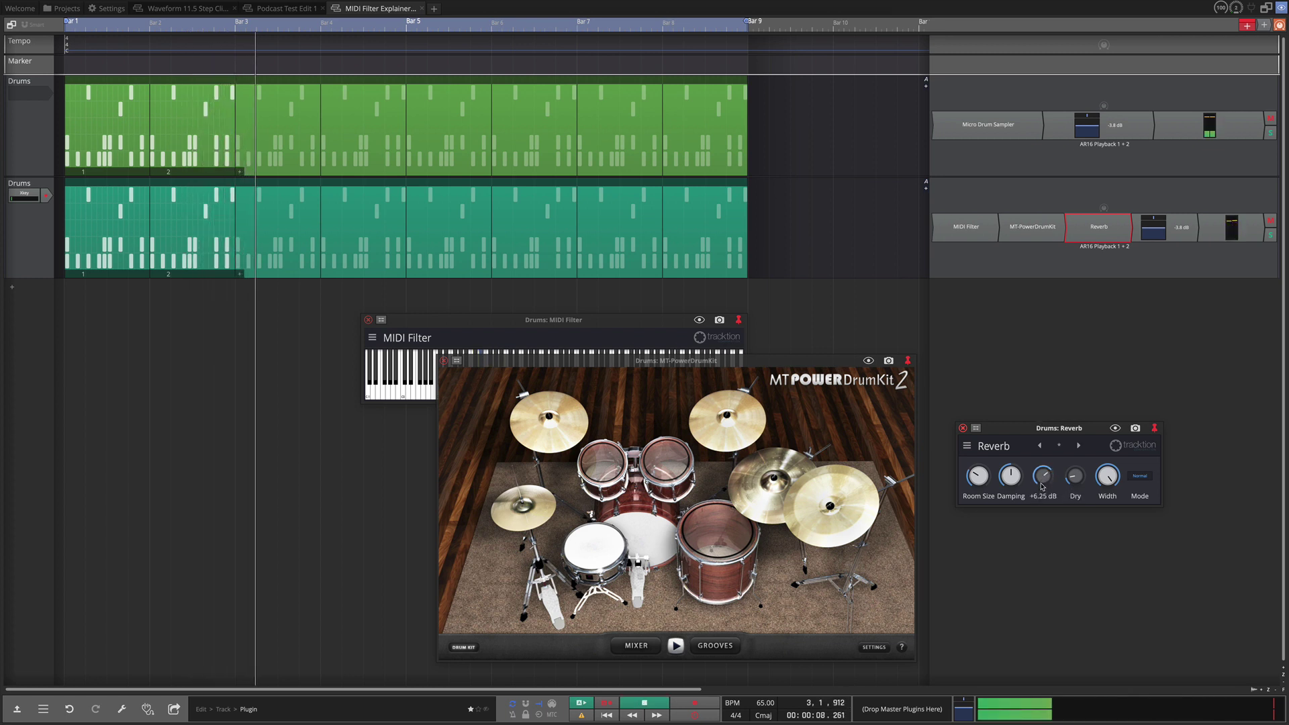
scroll(978, 474, "up", 3)
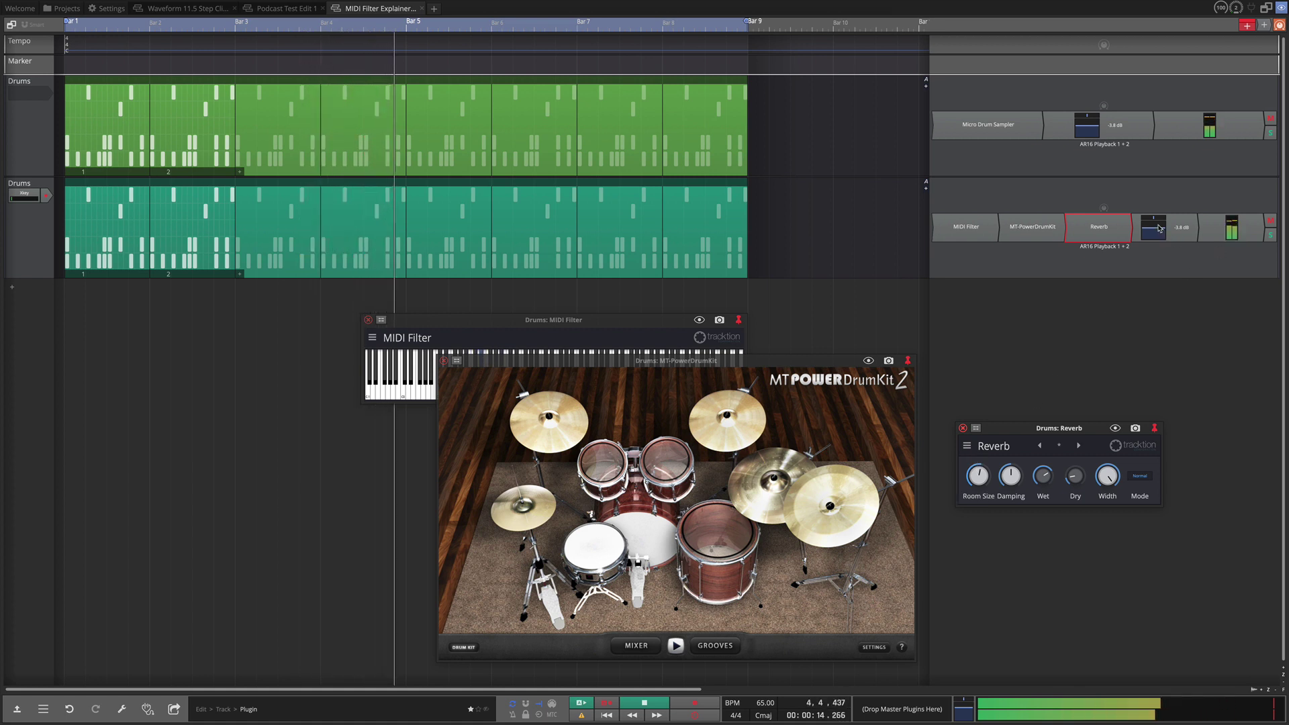
left_click_drag(1156, 228, 1154, 265)
- Stop playback and close the MIDI Filter, MT-PowerDrumKit and Reverb windows
key("space")
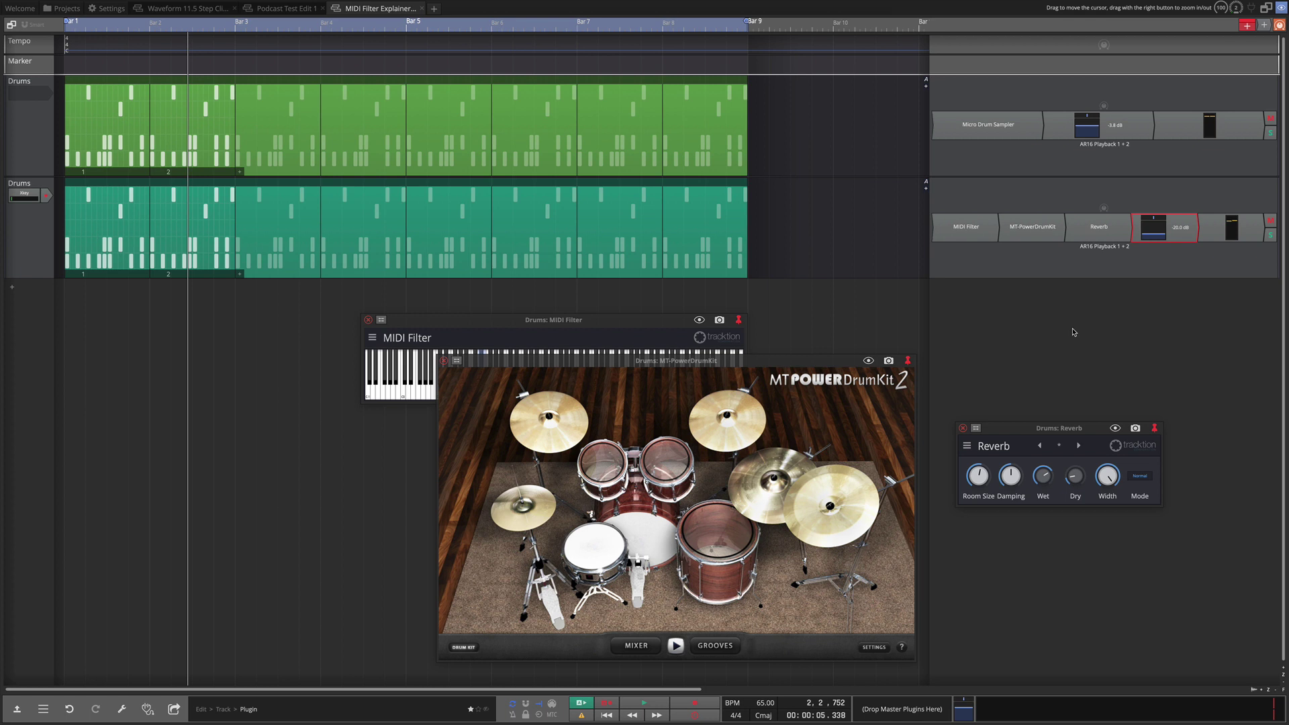
left_click(211, 231)
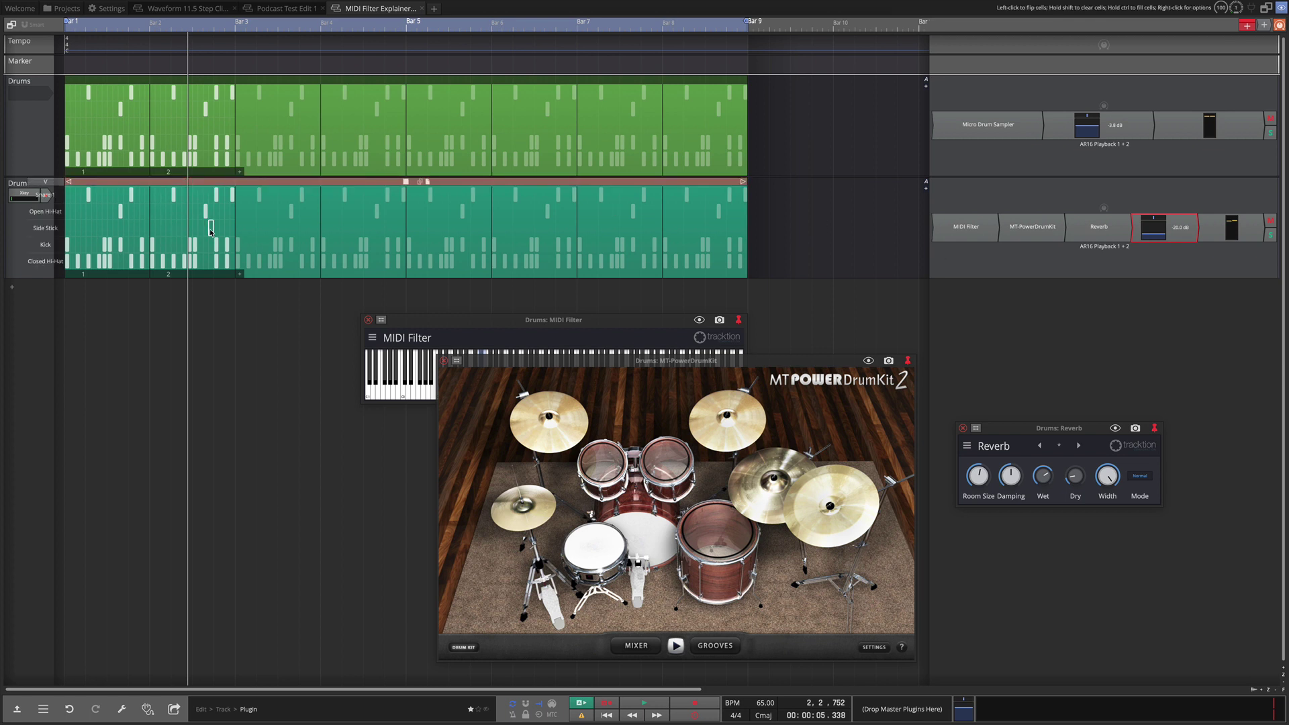
left_click(199, 333)
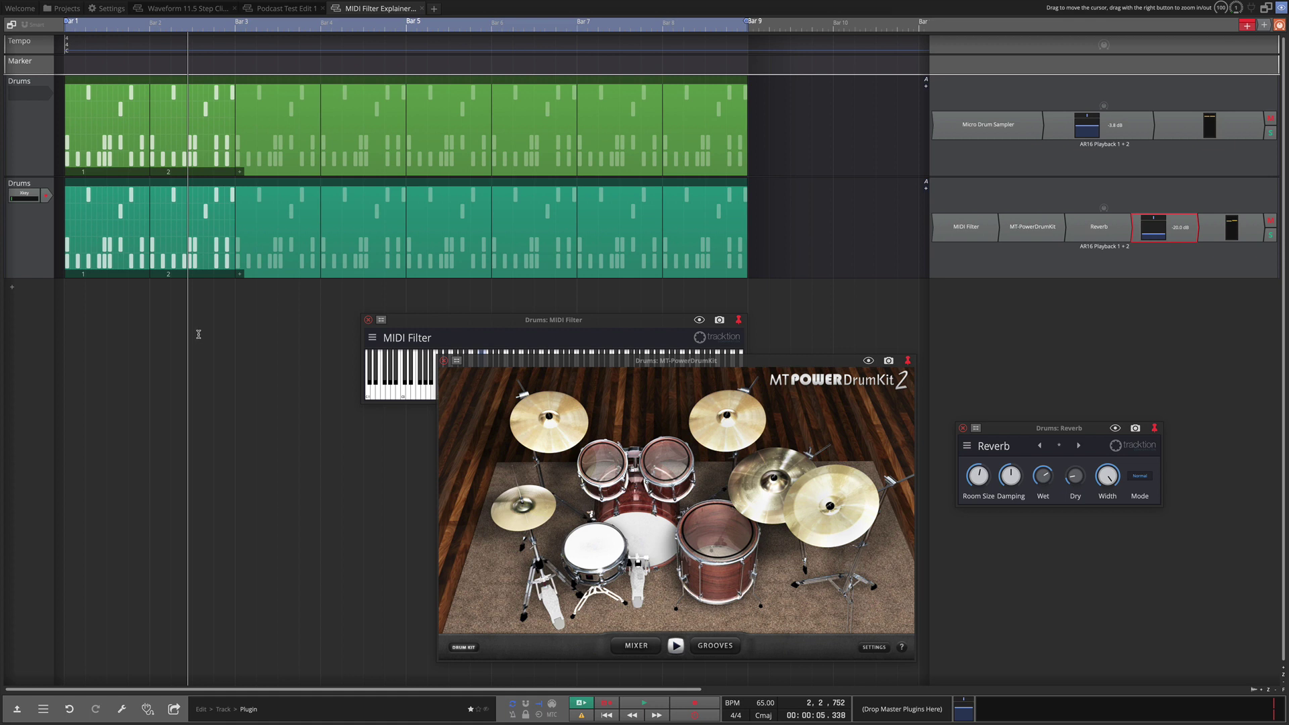
left_click(408, 184)
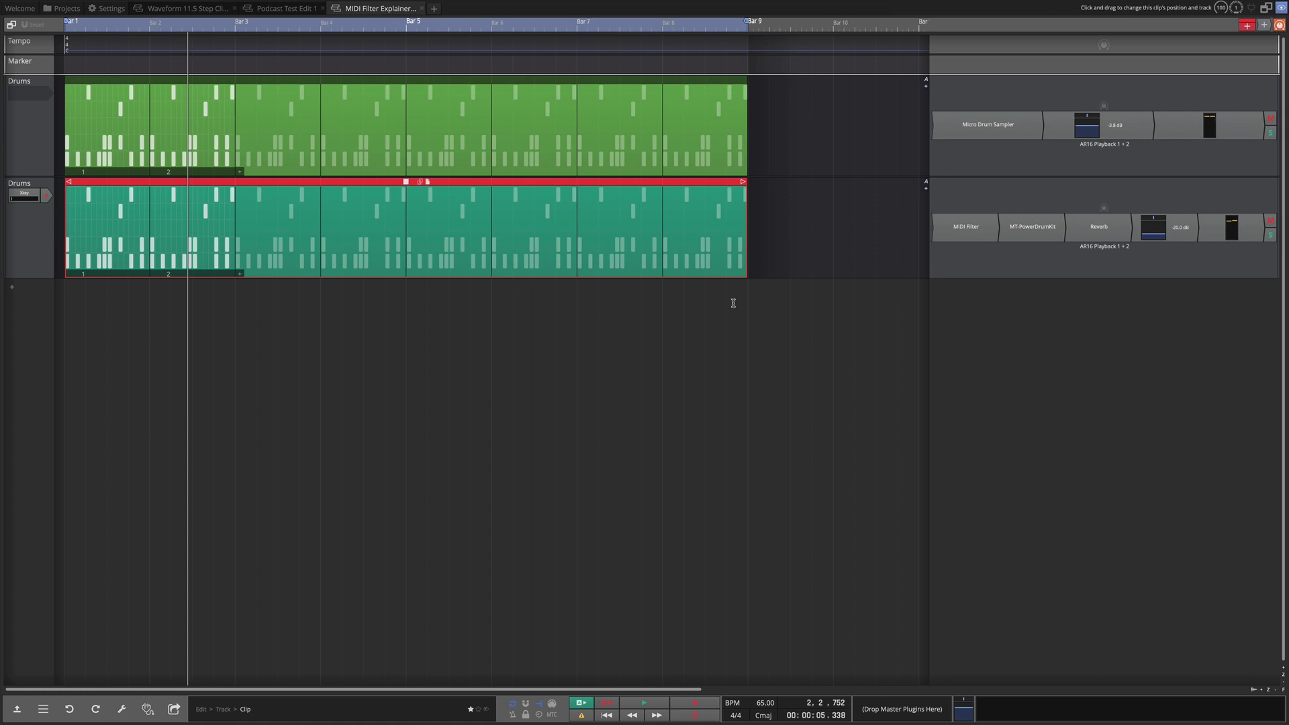
left_click(1105, 229)
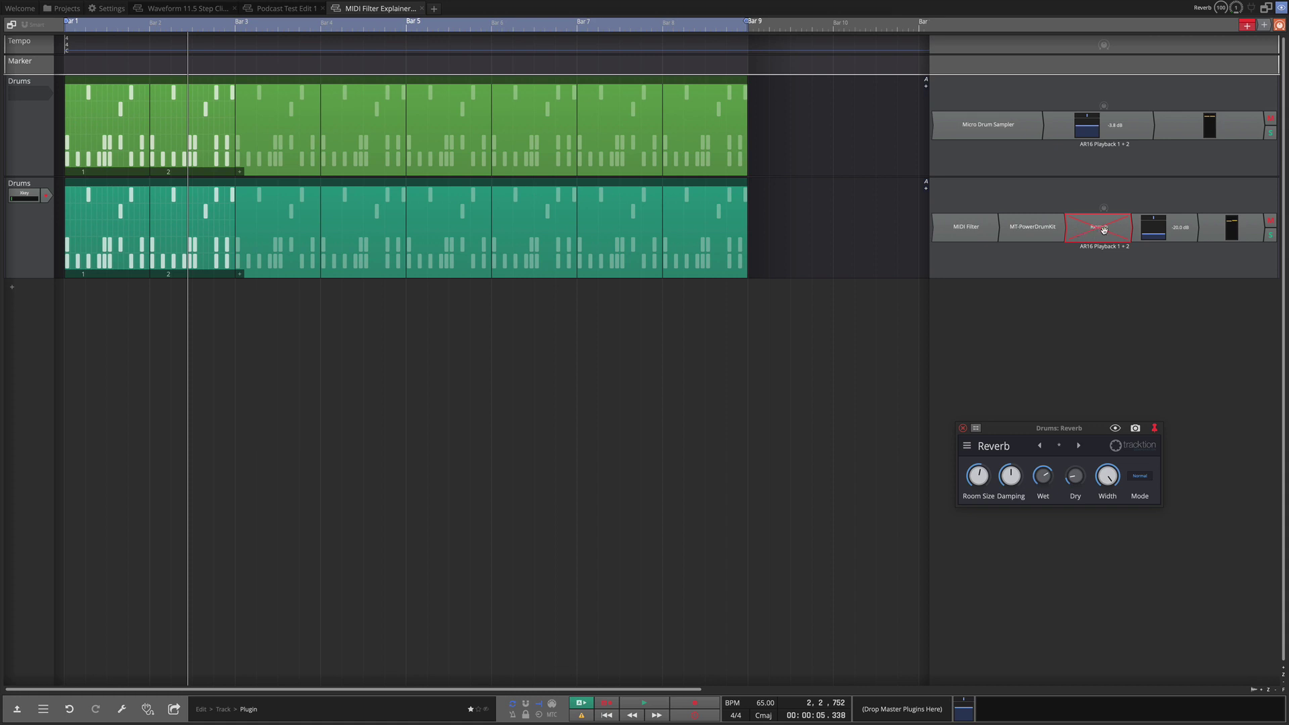
left_click(964, 428)
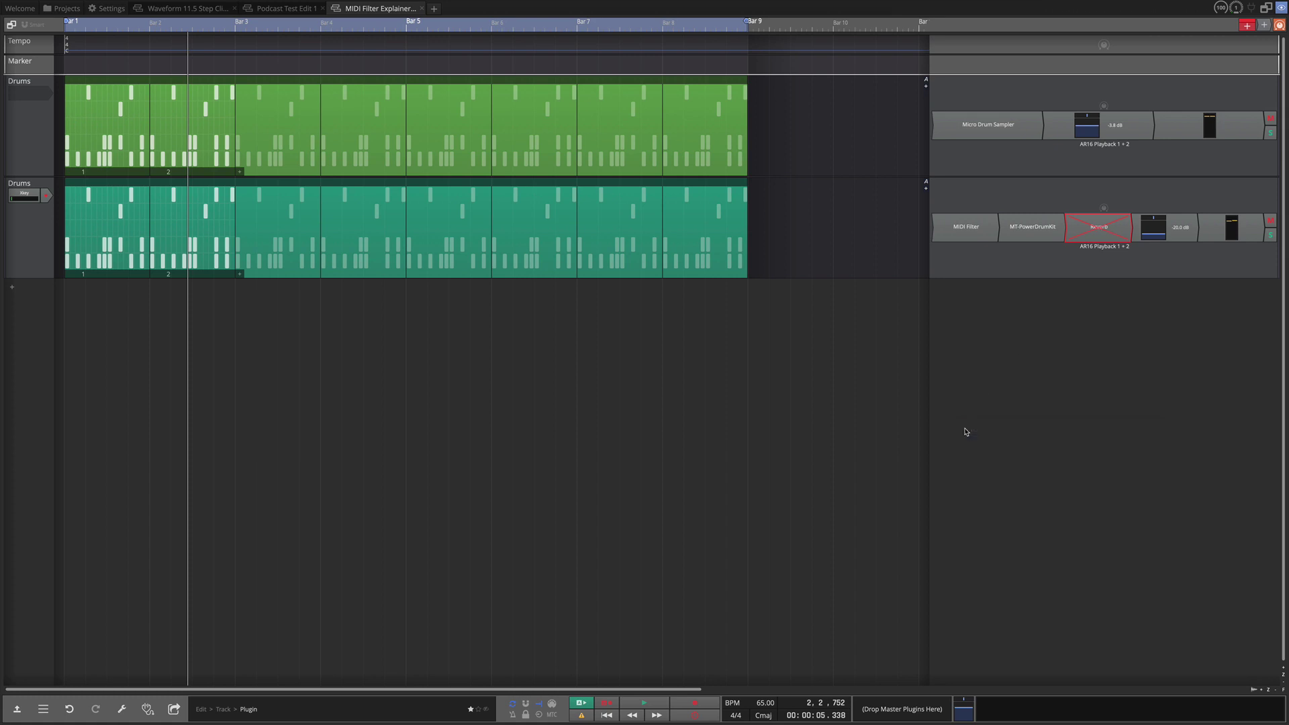
- Render the second Drums step clip and replace it with an audio clip called Rendered clip
key("b")
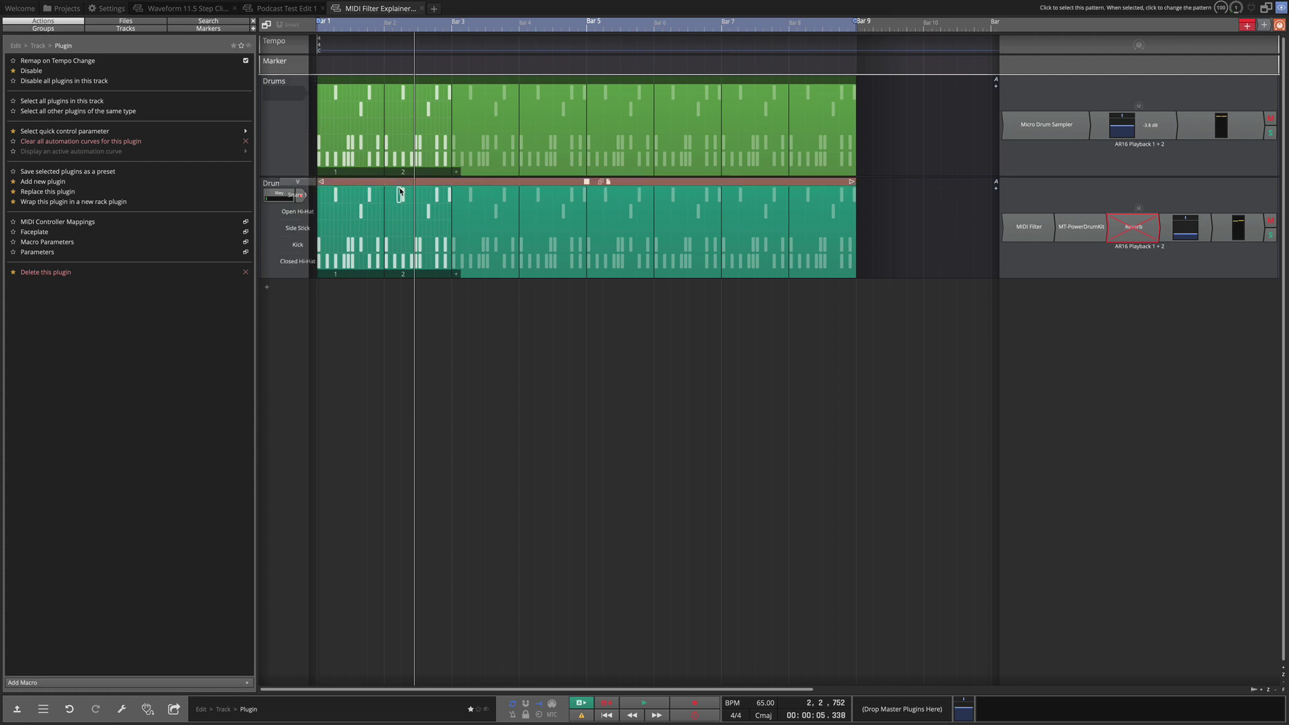
left_click(399, 181)
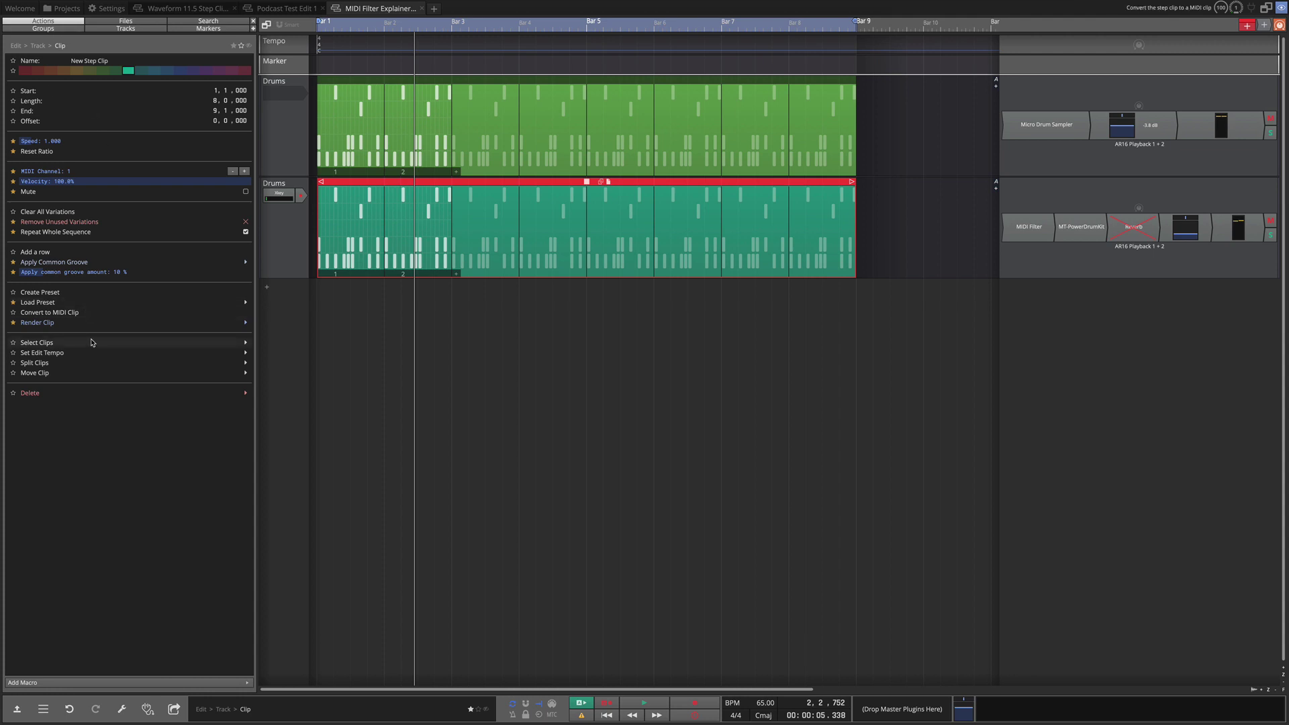
left_click(57, 326)
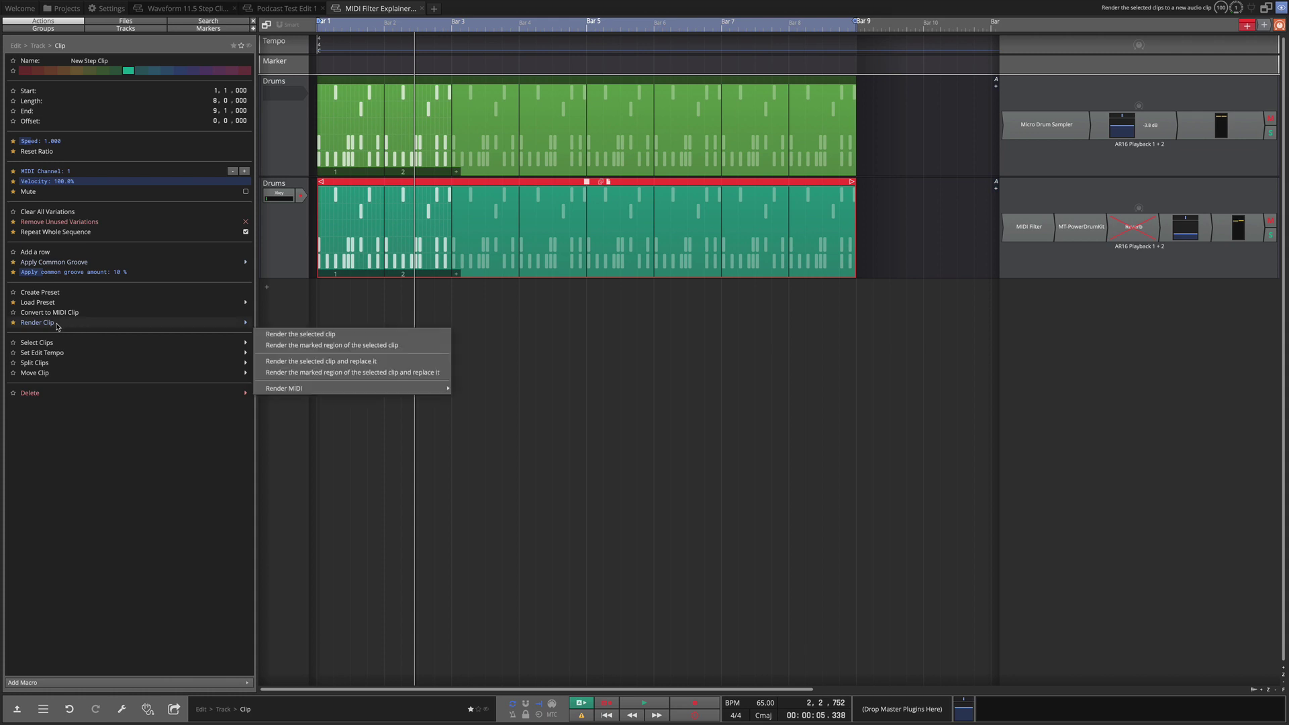
left_click(321, 363)
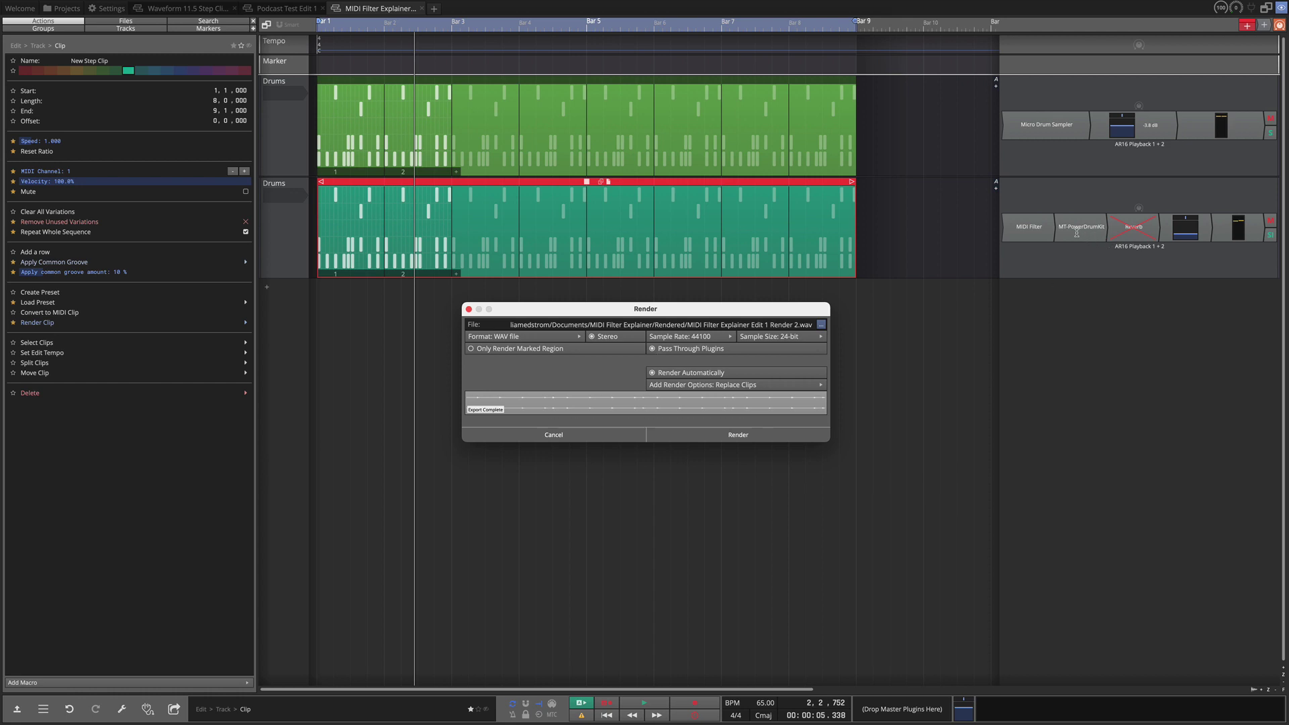
left_click(739, 435)
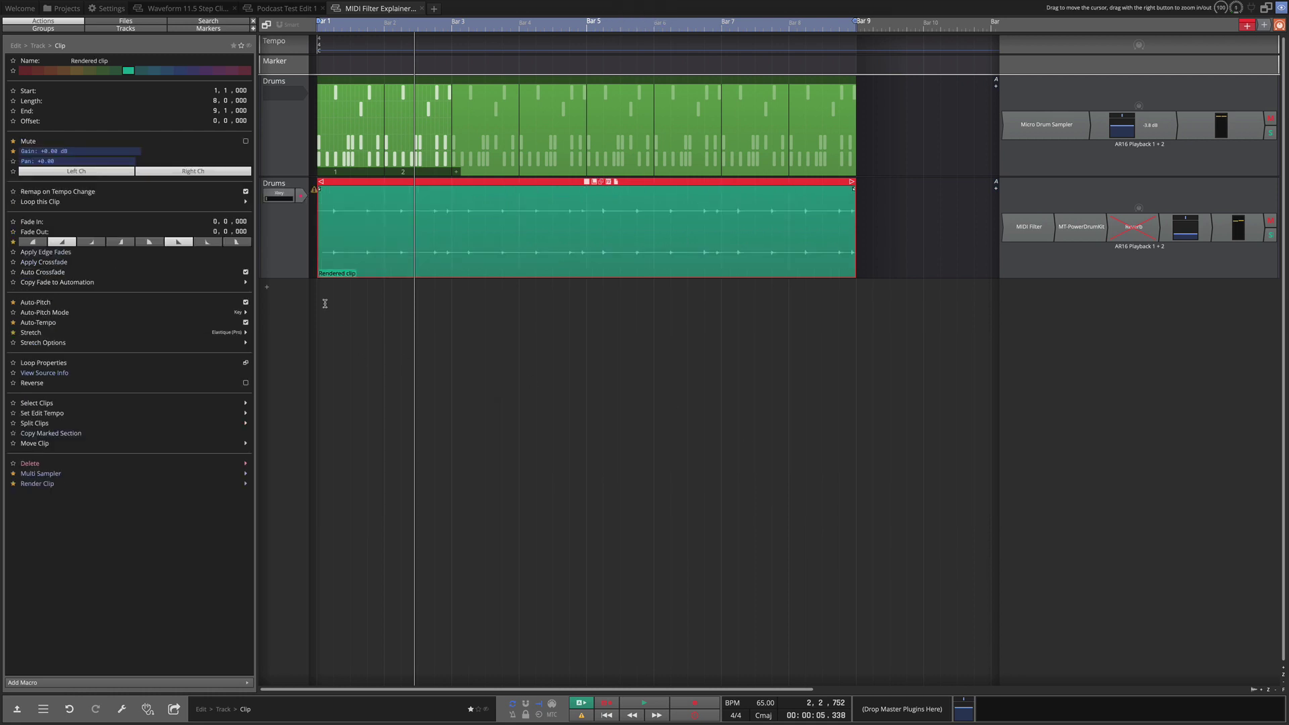
- Raise the rendered clip's gain and add a new, taller Track 3
right_click(546, 182)
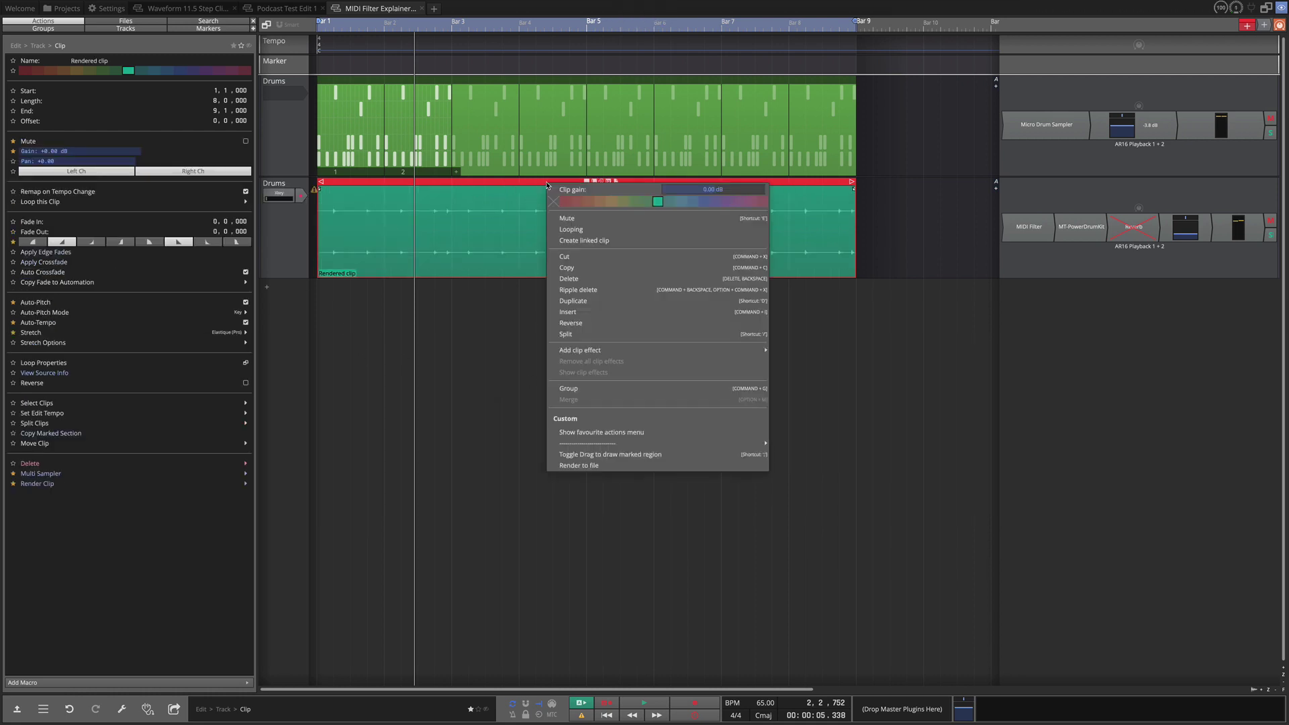
left_click_drag(673, 191, 748, 192)
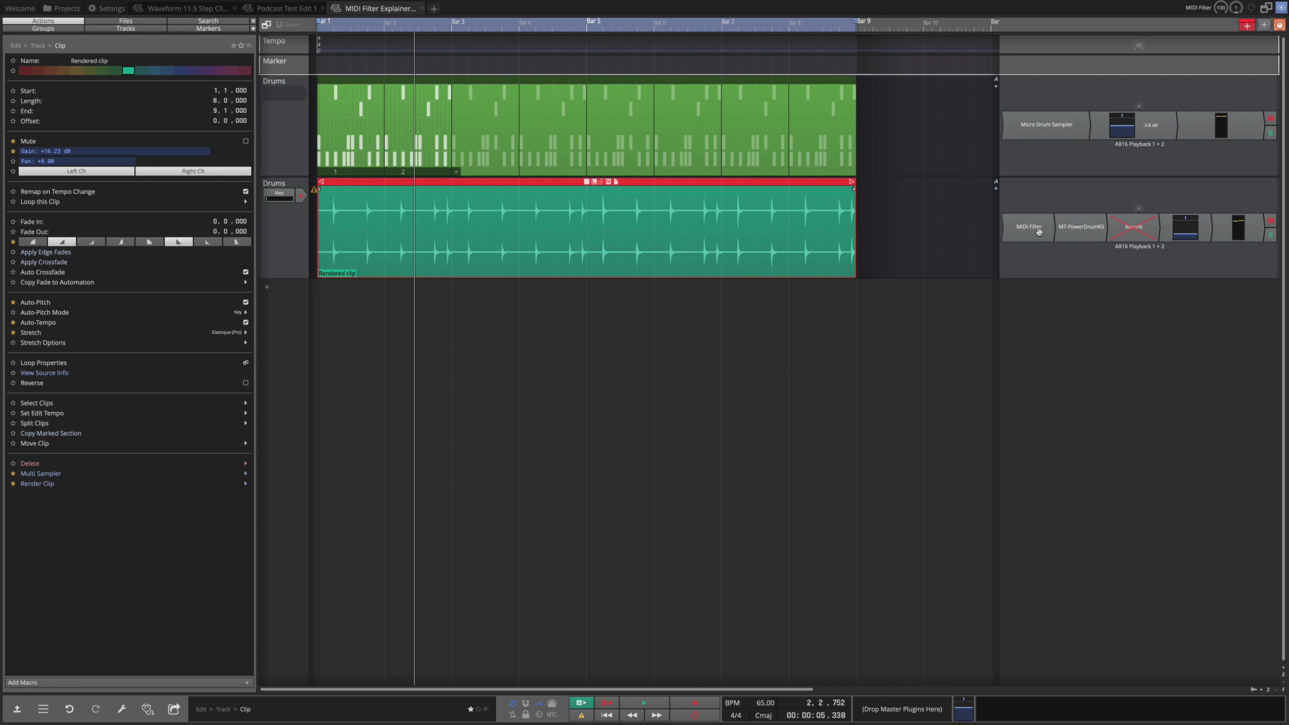
left_click(266, 287)
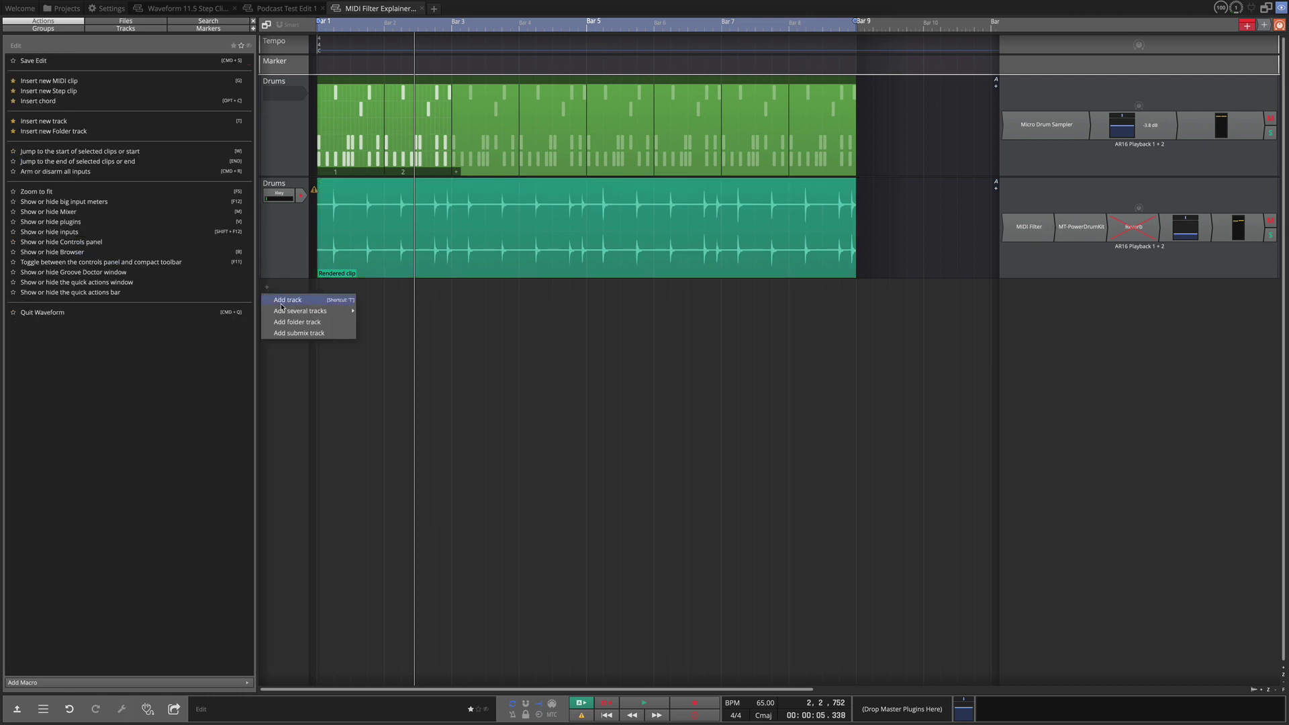
left_click(287, 300)
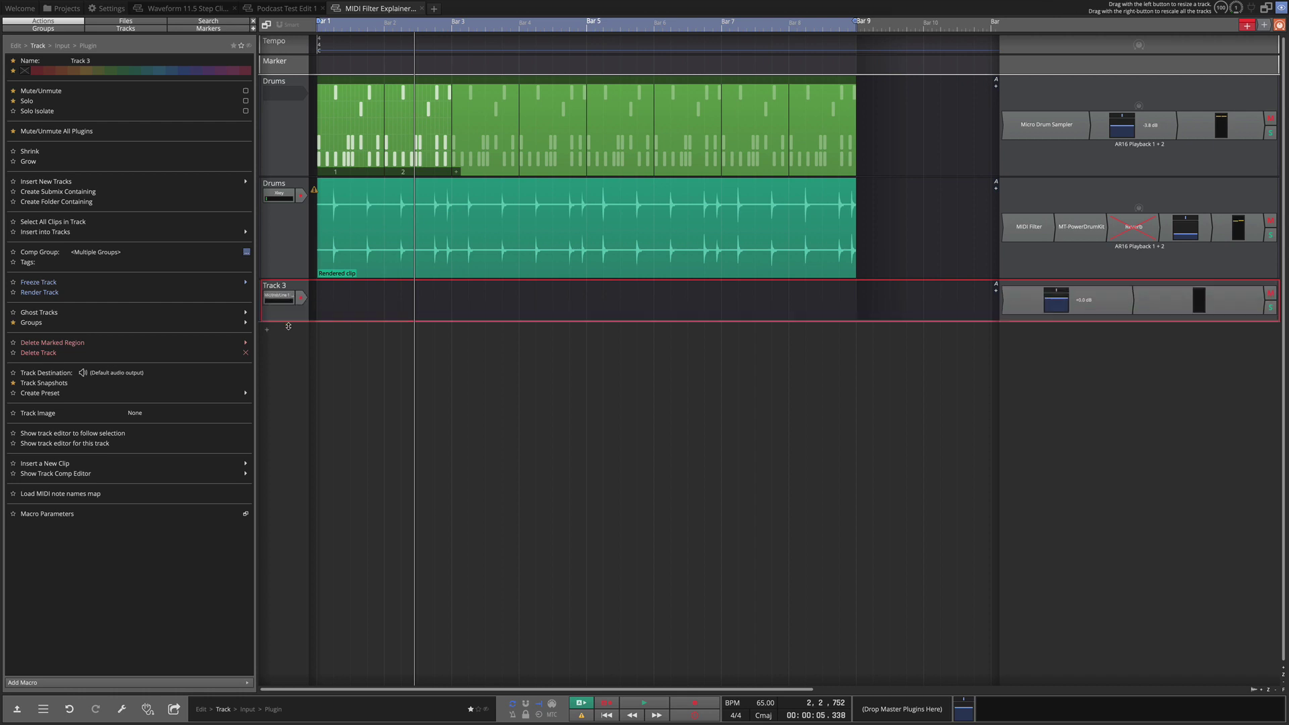
left_click_drag(288, 327, 288, 378)
- Move the Rendered clip onto Track 3 and play back the snare track
left_click_drag(429, 183, 429, 286)
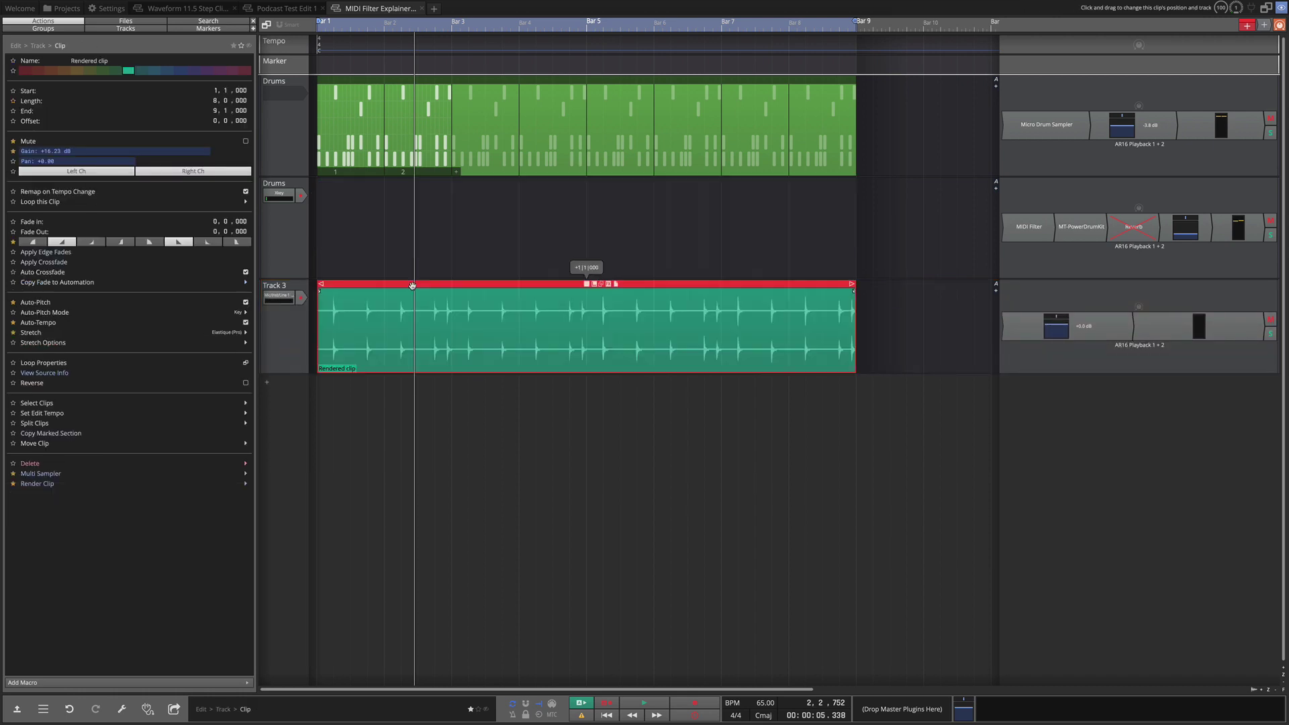
key("space")
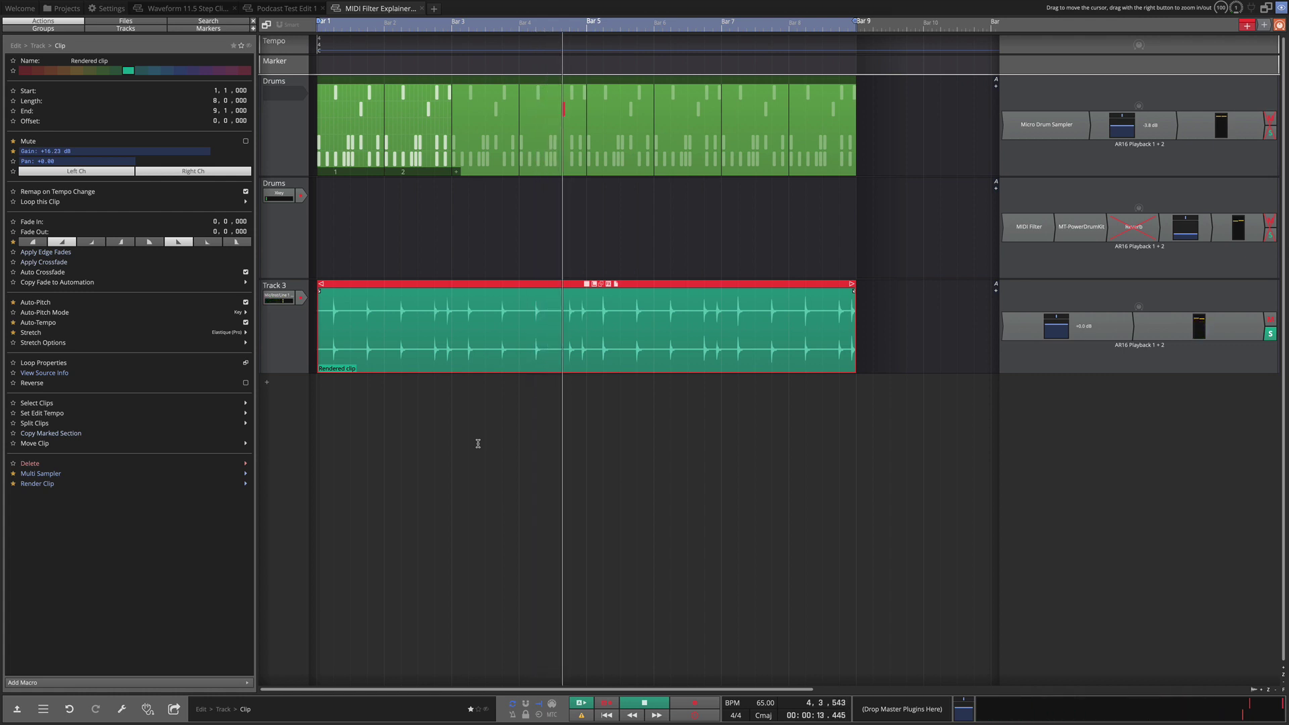
key("space")
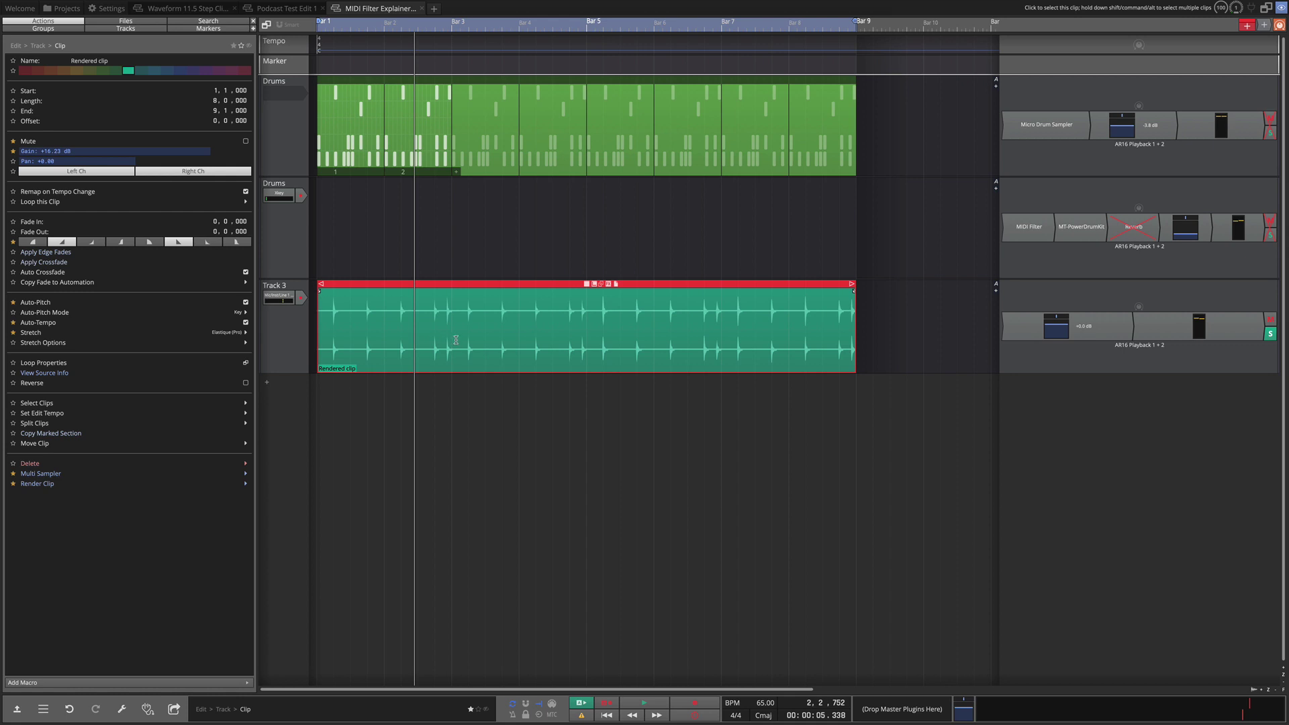
- Zoom to fit so the rendered snare clip spans the whole timeline
key("ctrl+z")
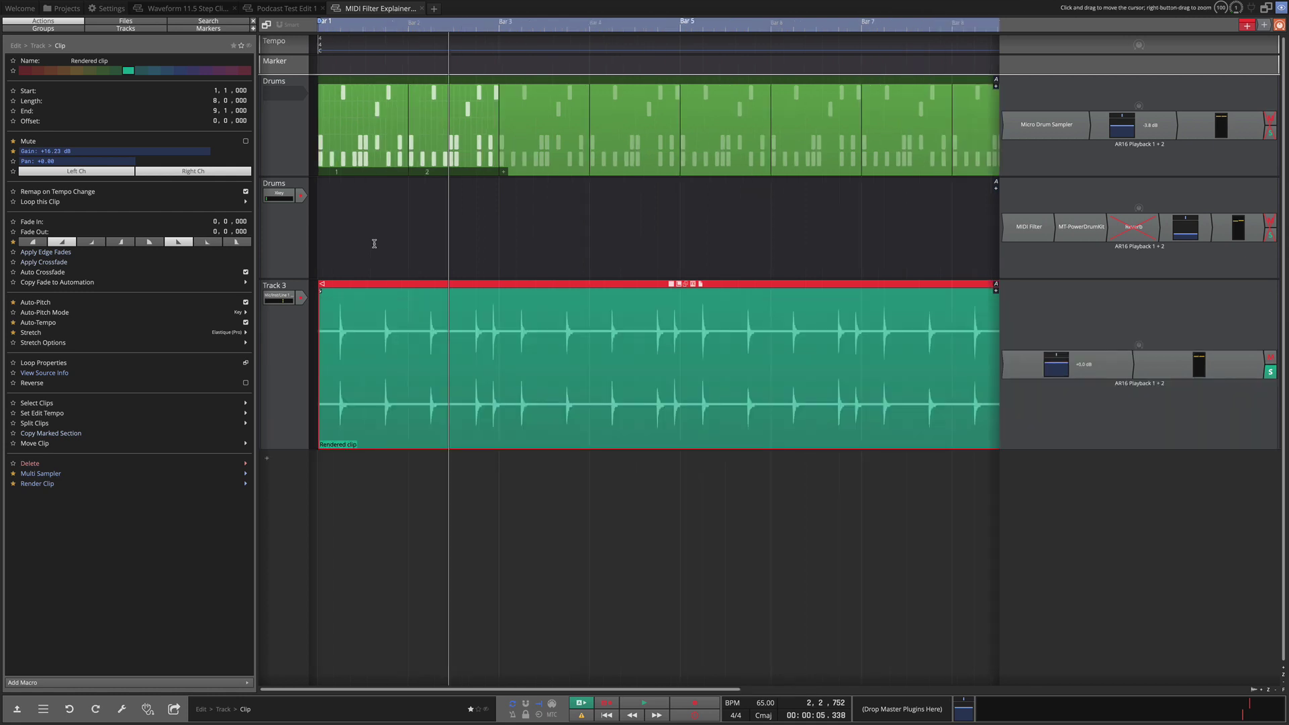